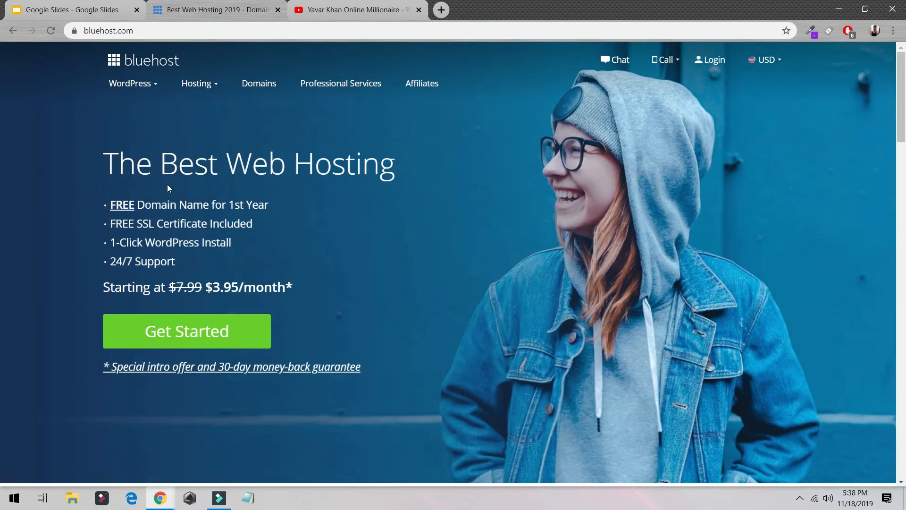
- Start a hosting sign-up from the Bluehost home page and select the Choice Plus plan
{"action": "left_click_drag", "start_coordinate": [223, 205], "coordinate": [270, 209]}
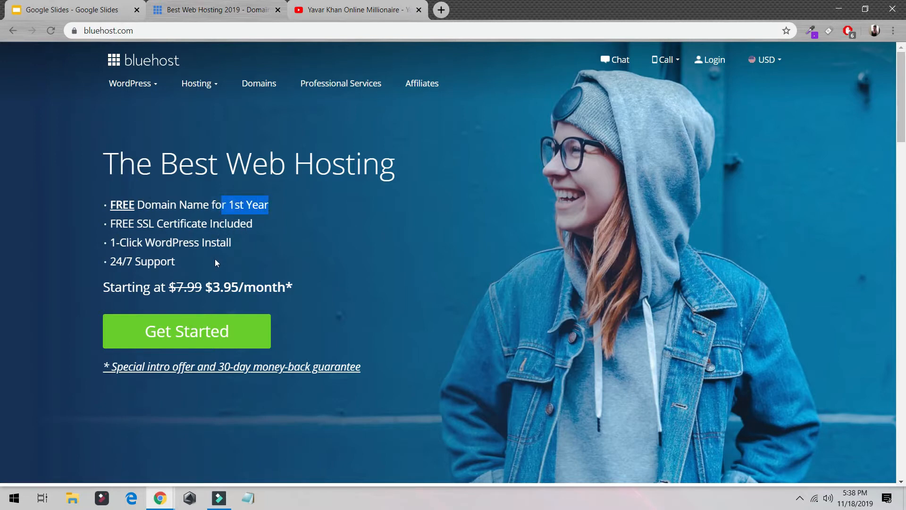
{"action": "left_click_drag", "start_coordinate": [98, 263], "coordinate": [198, 263]}
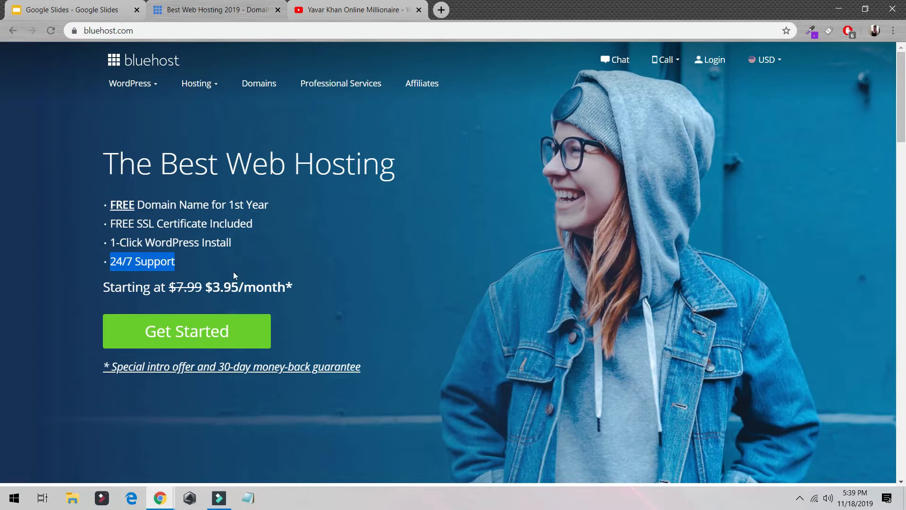
{"action": "left_click", "coordinate": [213, 331]}
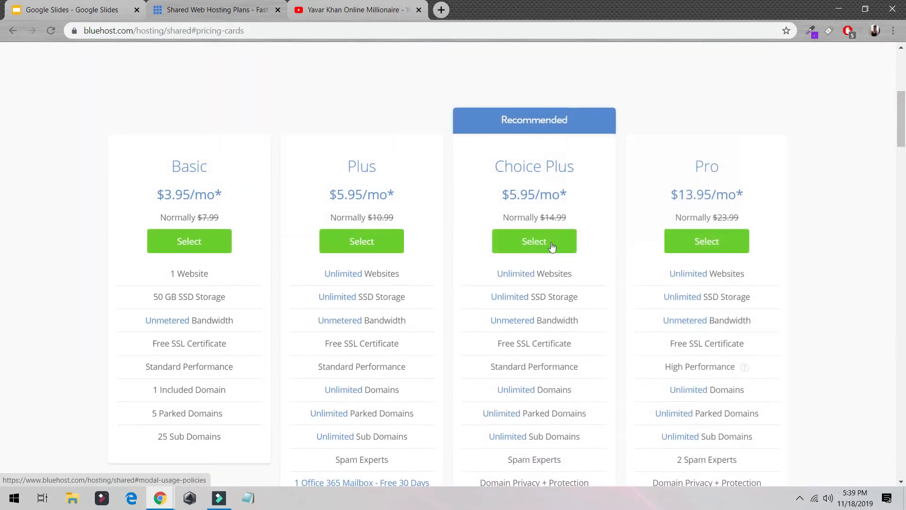
{"action": "left_click", "coordinate": [533, 239]}
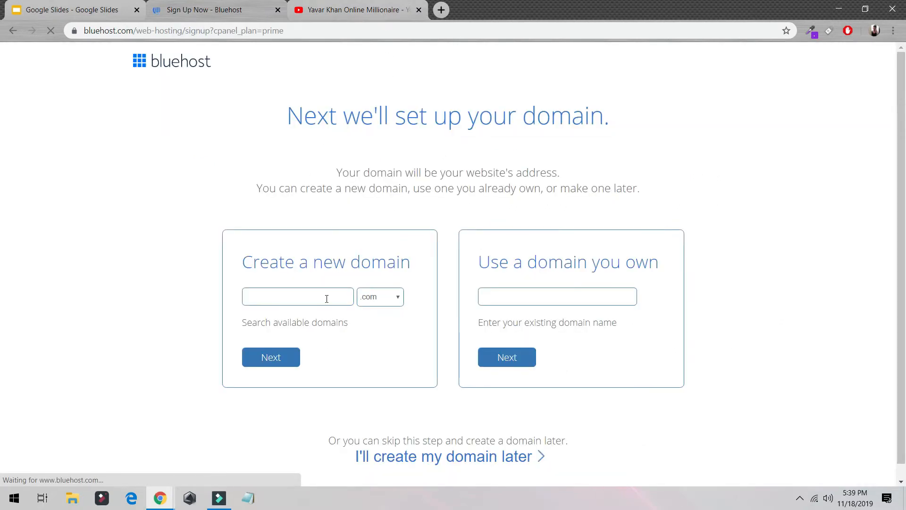
- Enter an example name for a new .com domain and continue to account creation
{"action": "left_click", "coordinate": [325, 297]}
{"action": "left_click", "coordinate": [308, 323]}
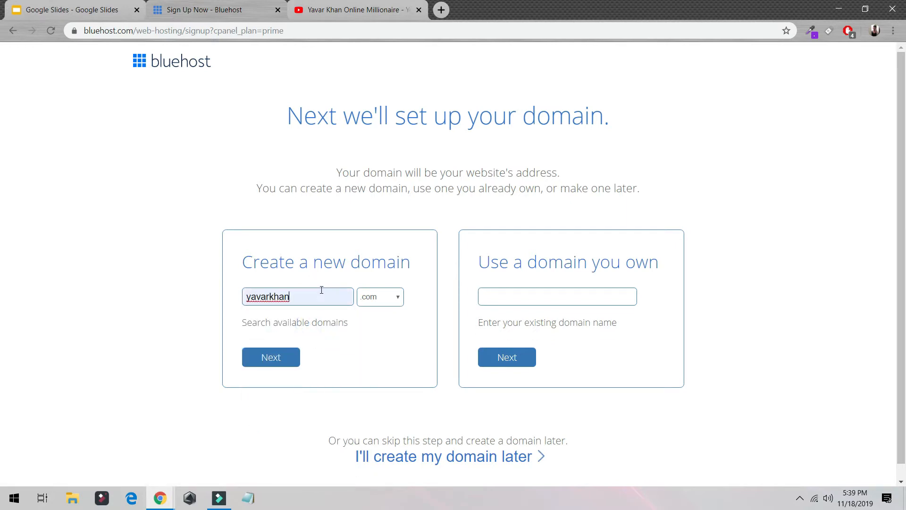
{"action": "type", "text": "123123"}
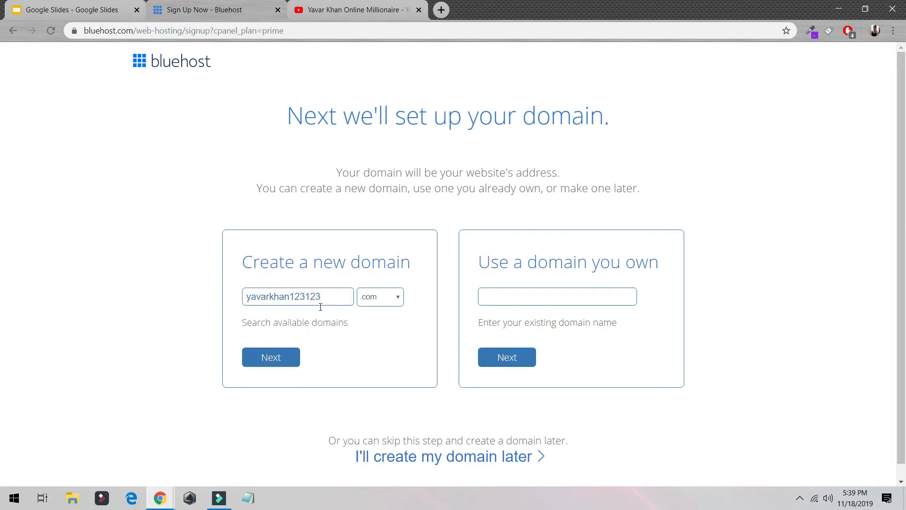
{"action": "left_click", "coordinate": [280, 357]}
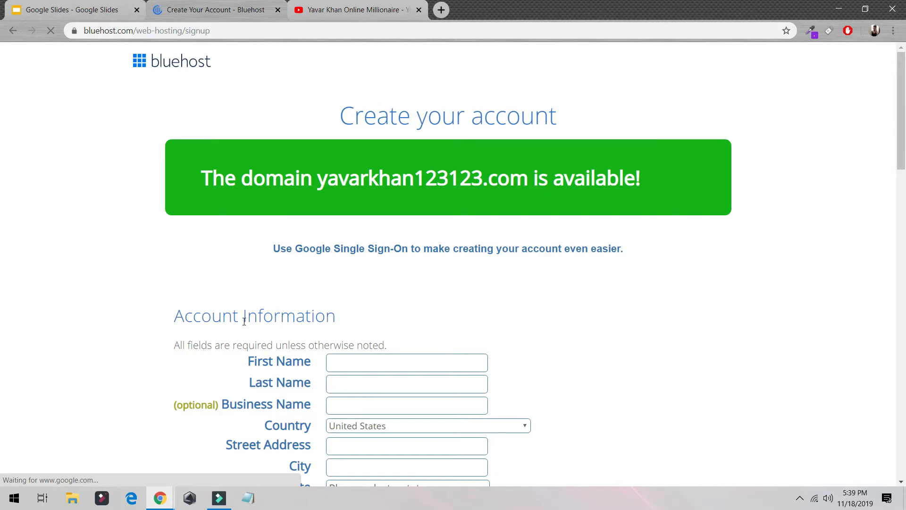
- Examine the sign-up form's account plan, package extras and payment sections, and dismiss the special sign-up offer
{"action": "scroll", "coordinate": [364, 182], "scroll_direction": "down", "scroll_amount": 8}
{"action": "scroll", "coordinate": [364, 181], "scroll_direction": "down", "scroll_amount": 3}
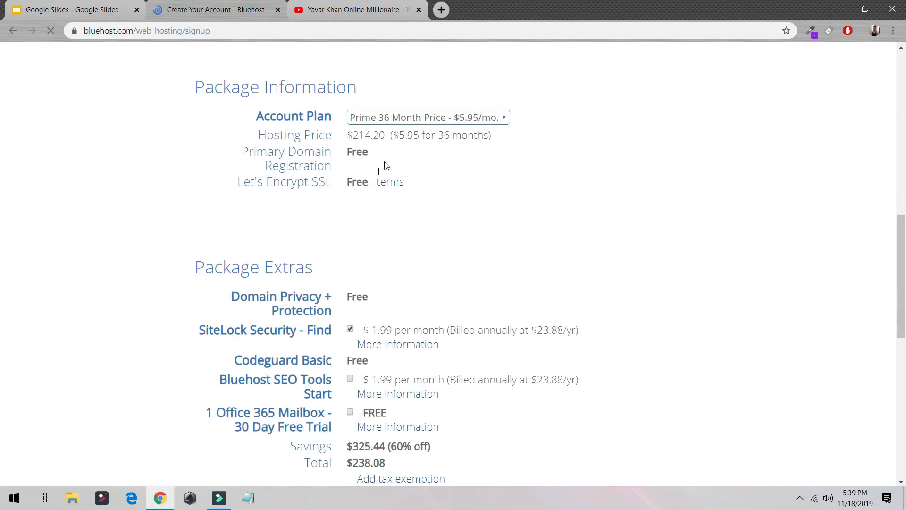
{"action": "left_click", "coordinate": [394, 117]}
{"action": "left_click", "coordinate": [203, 158]}
{"action": "scroll", "coordinate": [324, 263], "scroll_direction": "down", "scroll_amount": 10}
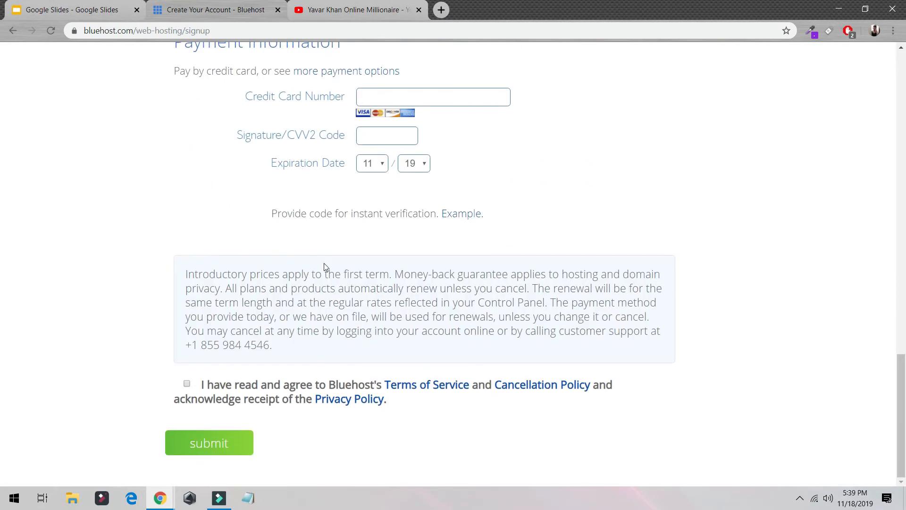
{"action": "scroll", "coordinate": [290, 89], "scroll_direction": "up", "scroll_amount": 7}
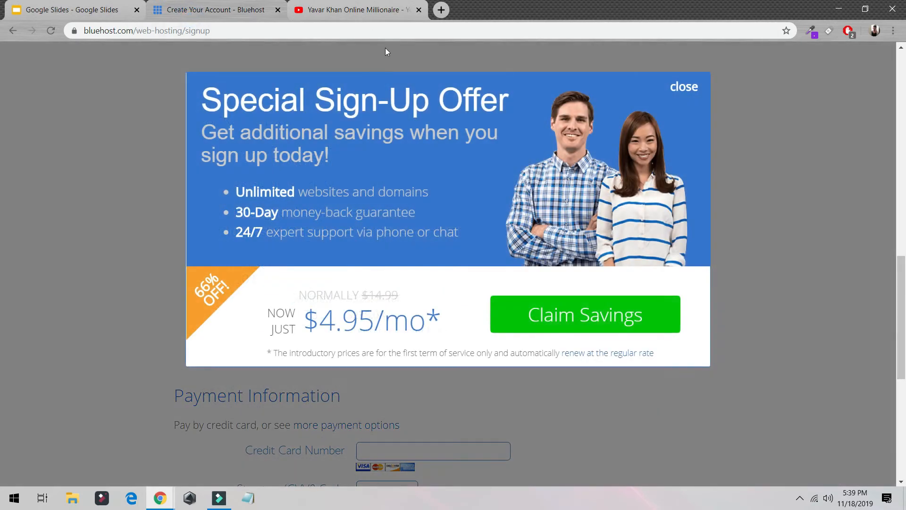
{"action": "left_click", "coordinate": [231, 14]}
{"action": "left_click", "coordinate": [232, 14]}
{"action": "left_click", "coordinate": [684, 87]}
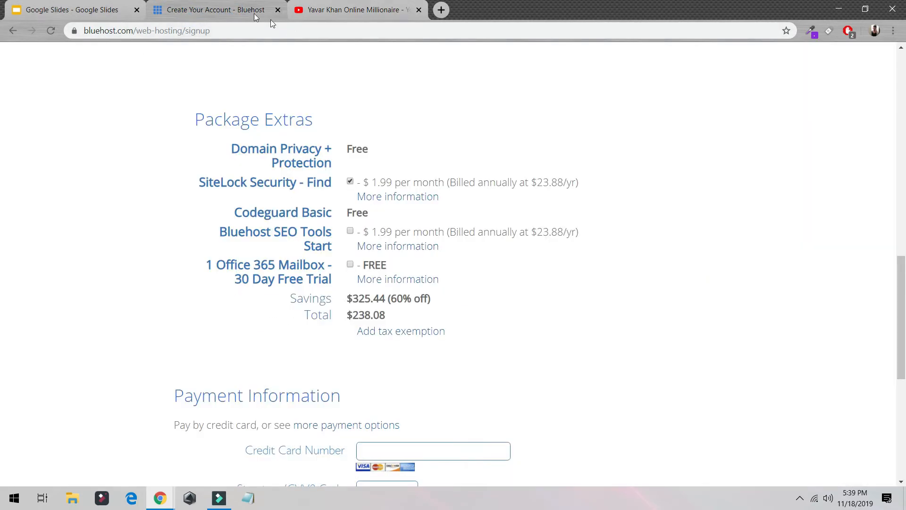
- Return to bluehost.com and log in to the existing hosting account
{"action": "left_click", "coordinate": [212, 14]}
{"action": "left_click", "coordinate": [224, 28]}
{"action": "type", "text": "bluehost.com"}
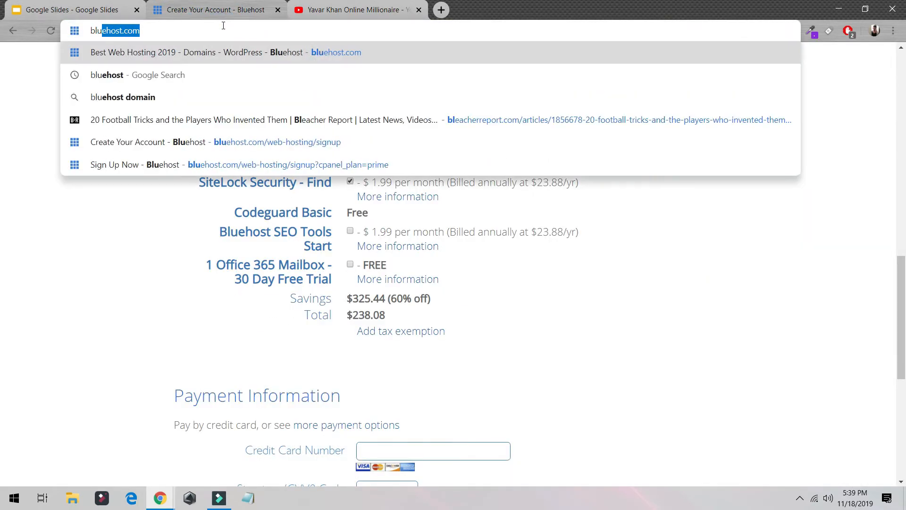
{"action": "key", "text": "Return"}
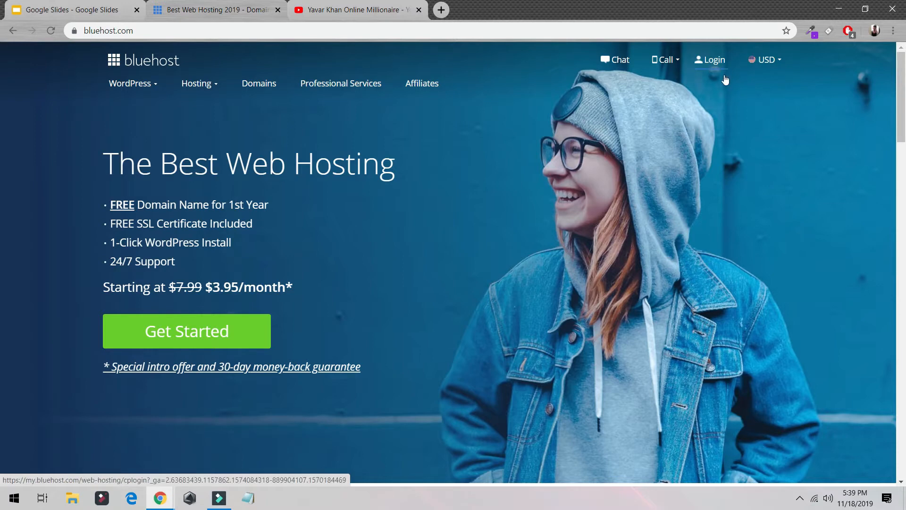
{"action": "left_click", "coordinate": [714, 70]}
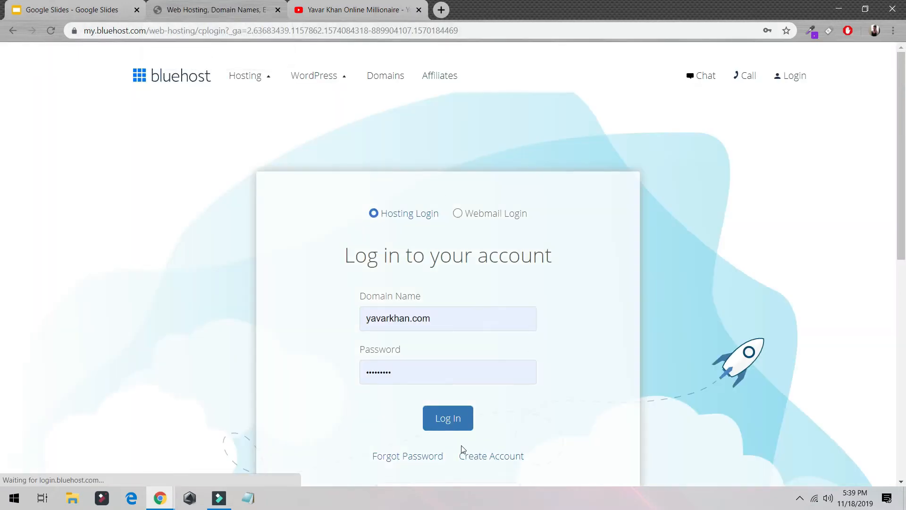
{"action": "left_click", "coordinate": [435, 419]}
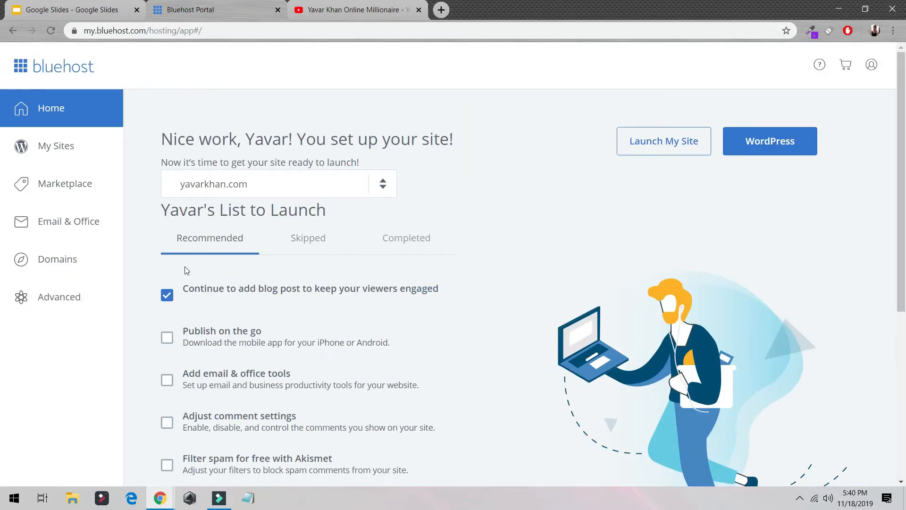
- Create a new WordPress site from My Sites and name it "elementor Tutorial"
{"action": "left_click", "coordinate": [89, 152]}
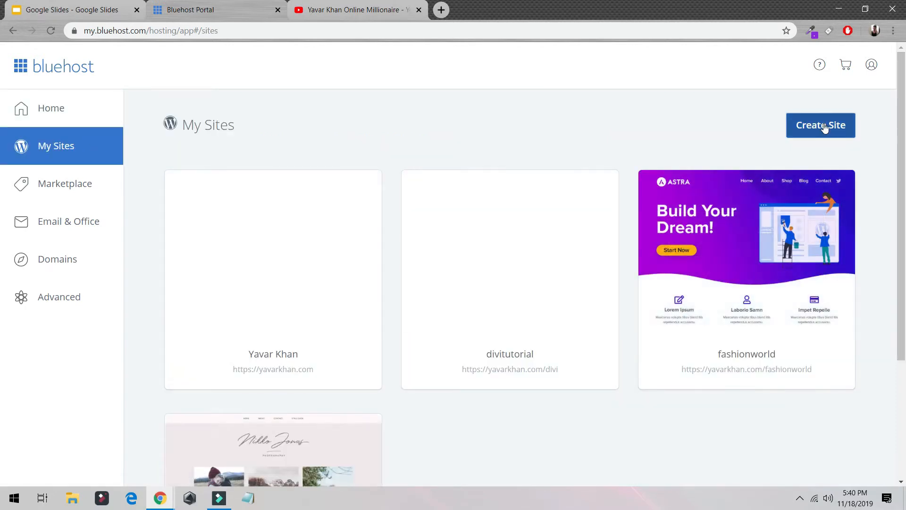
{"action": "left_click", "coordinate": [797, 126]}
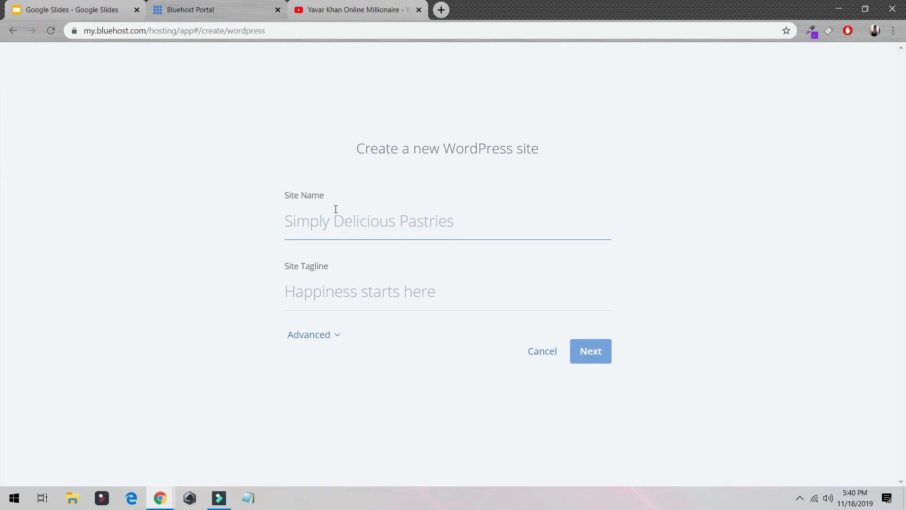
{"action": "type", "text": "elem"}
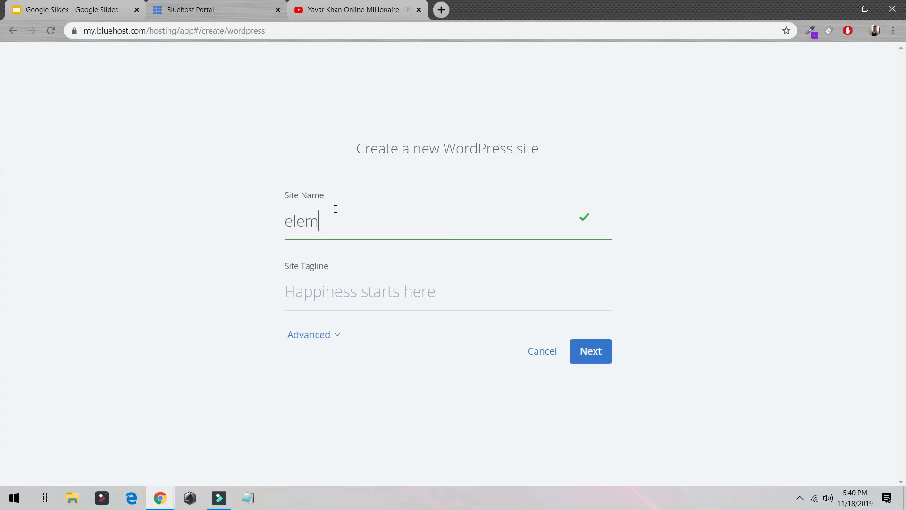
{"action": "type", "text": "entor Tutorial"}
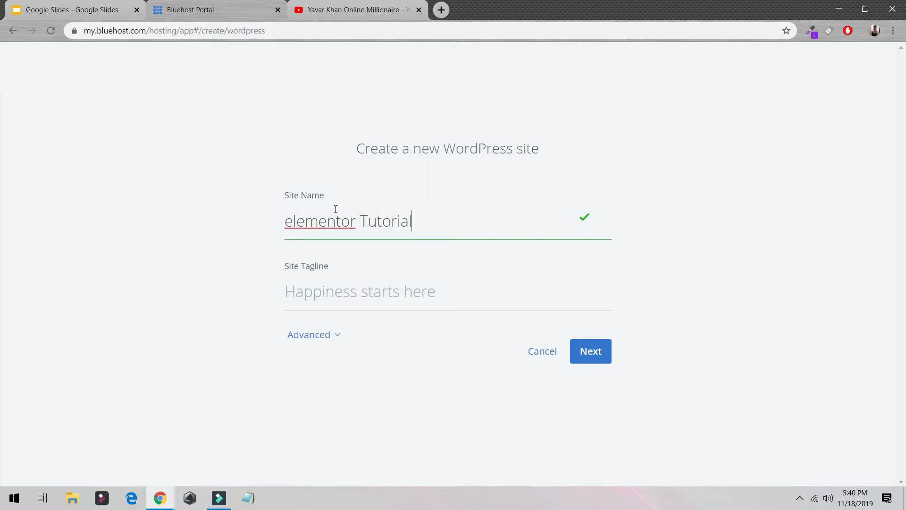
{"action": "right_click", "coordinate": [326, 211]}
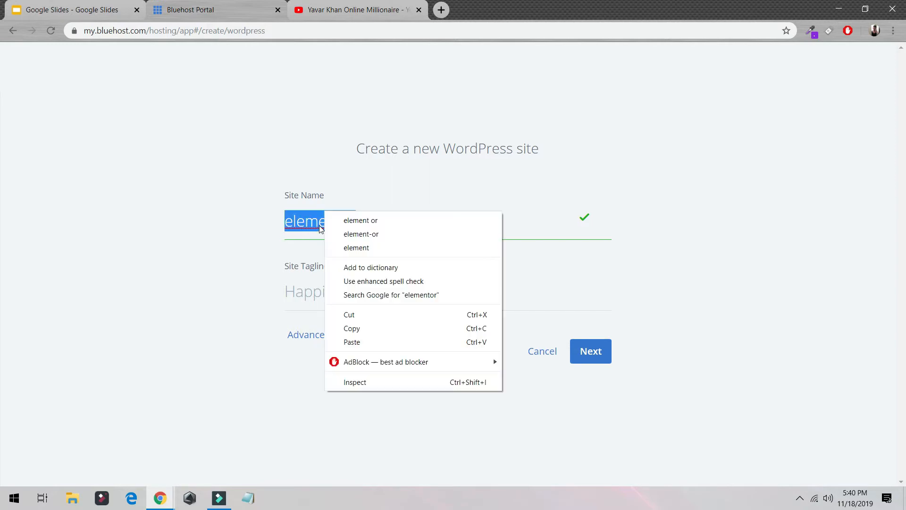
{"action": "left_click", "coordinate": [259, 250]}
- Set the site tagline to "Learning starts now" and continue to the domain choice
{"action": "left_click", "coordinate": [374, 282]}
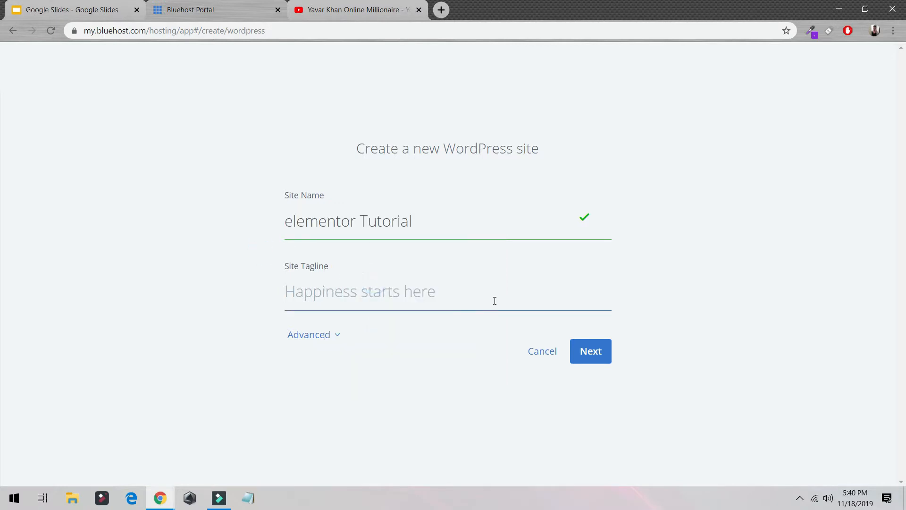
{"action": "type", "text": "Learning s"}
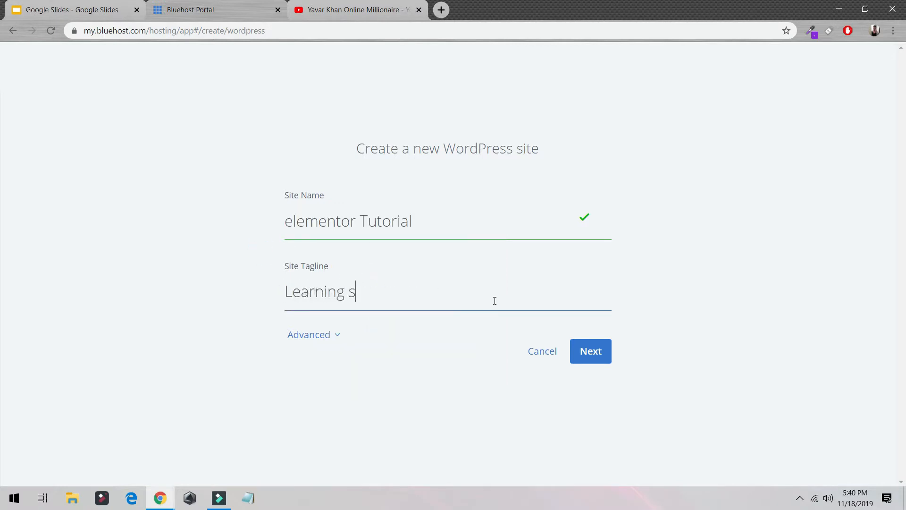
{"action": "type", "text": "tarts now"}
{"action": "left_click", "coordinate": [605, 352]}
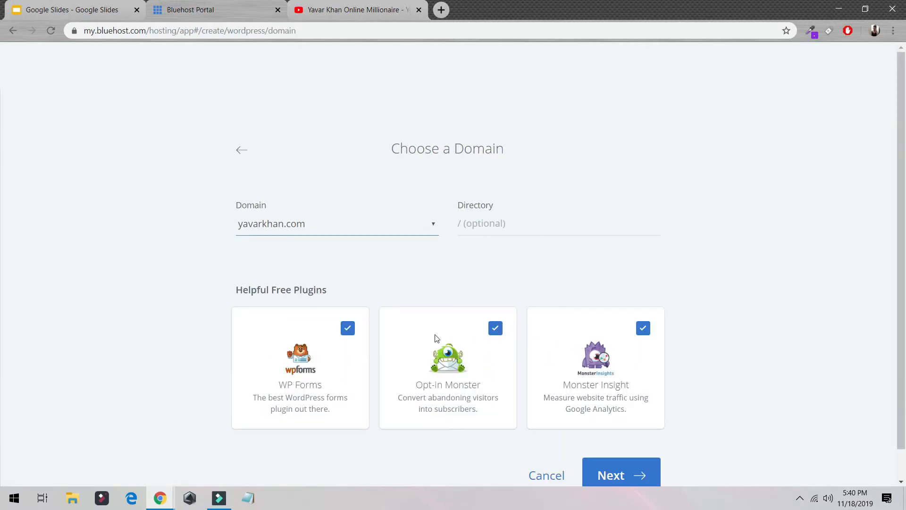
- Deselect the WP Forms, Opt-in Monster and Monster Insight plugins
{"action": "left_click", "coordinate": [348, 328]}
{"action": "left_click", "coordinate": [495, 328]}
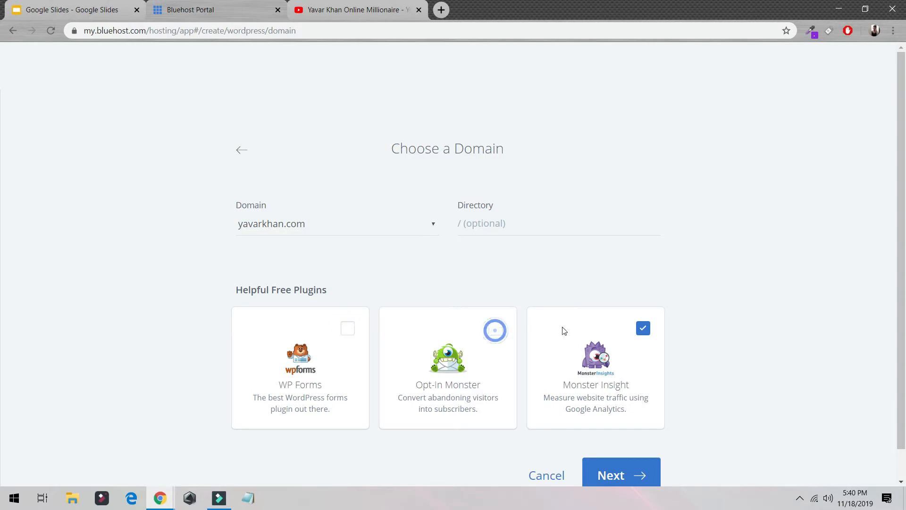
{"action": "left_click", "coordinate": [650, 329]}
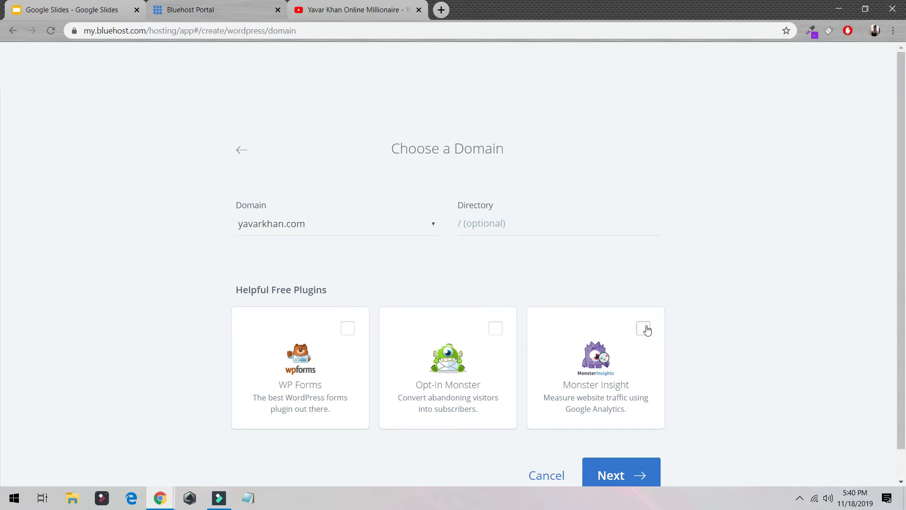
- Set the directory to /elementor, keep the account's main domain selected, and install WordPress there
{"action": "left_click", "coordinate": [518, 226]}
{"action": "type", "text": "/elementor"}
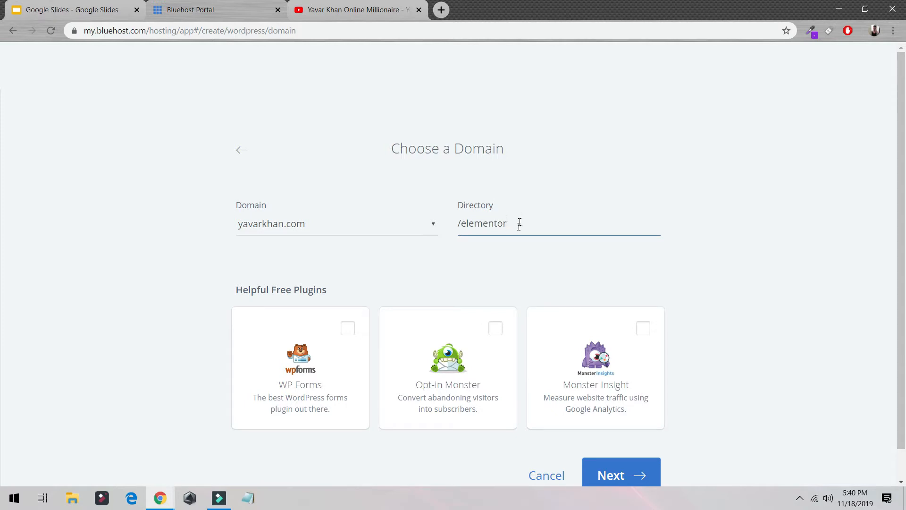
{"action": "left_click", "coordinate": [335, 223]}
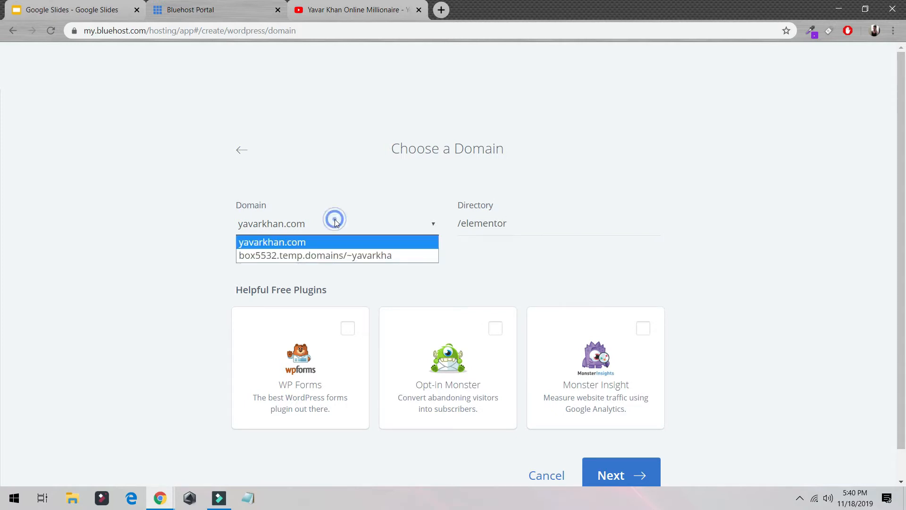
{"action": "left_click", "coordinate": [341, 242]}
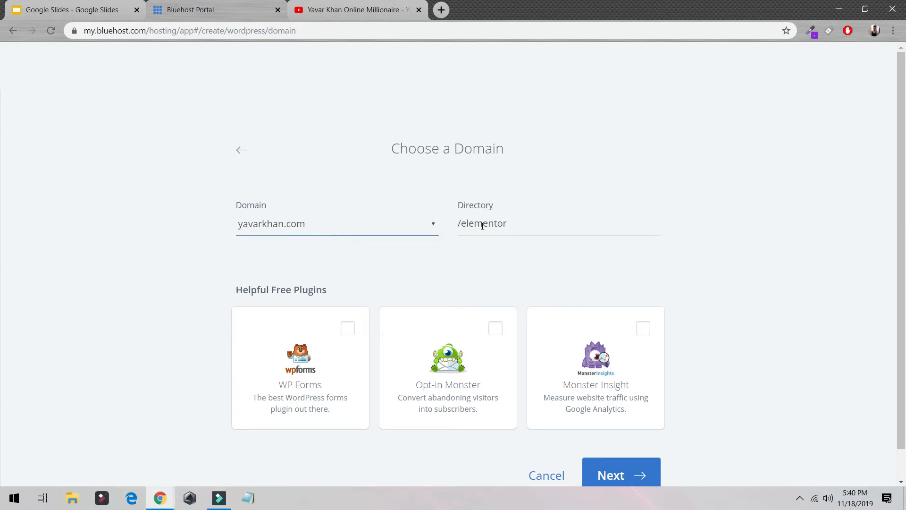
{"action": "left_click", "coordinate": [513, 231]}
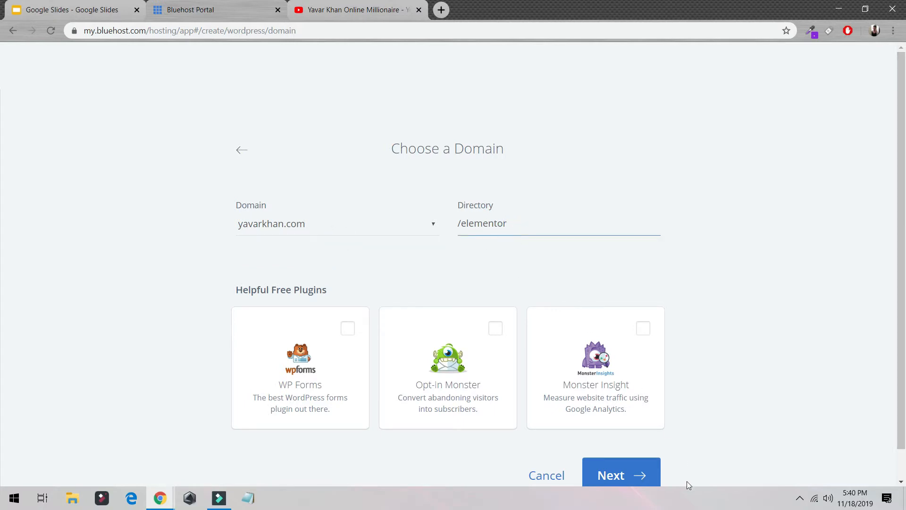
{"action": "left_click", "coordinate": [628, 479]}
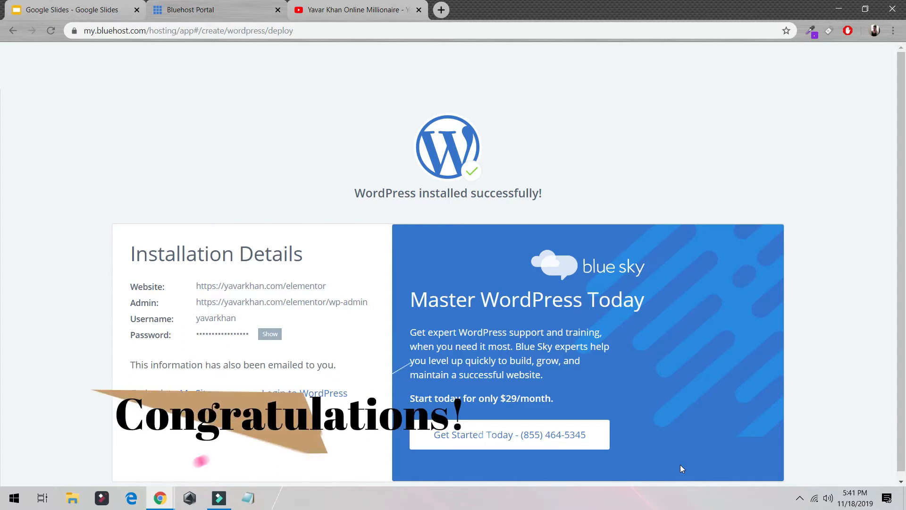
- Log in to the new WordPress site, open the permalink settings and choose the Post name structure
{"action": "left_click", "coordinate": [313, 391]}
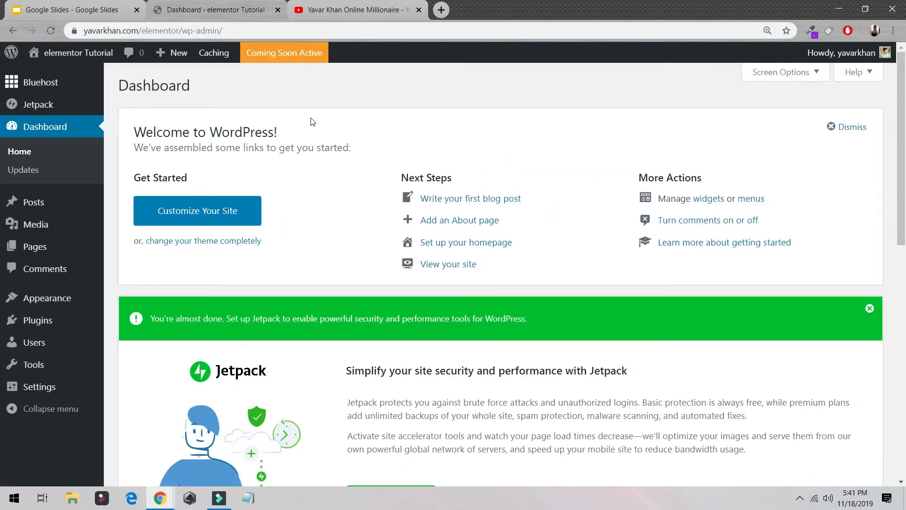
{"action": "mouse_move", "coordinate": [57, 387]}
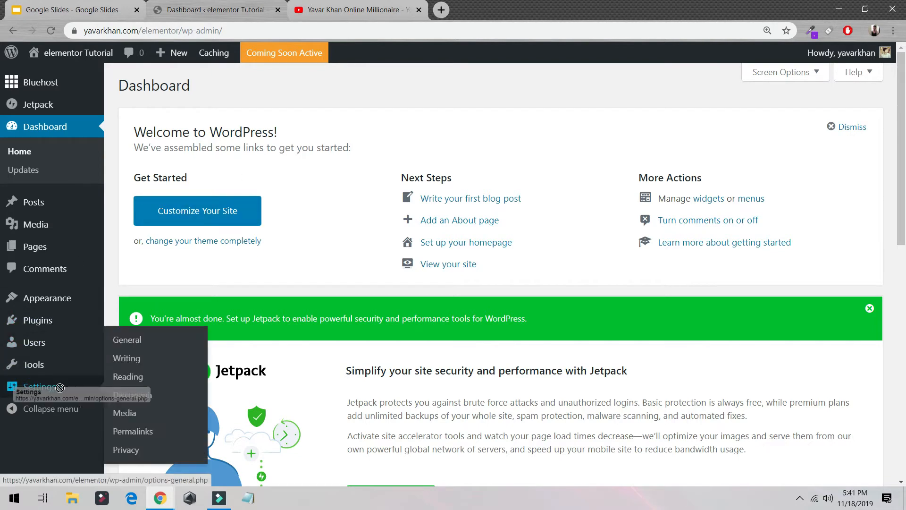
{"action": "left_click", "coordinate": [130, 431]}
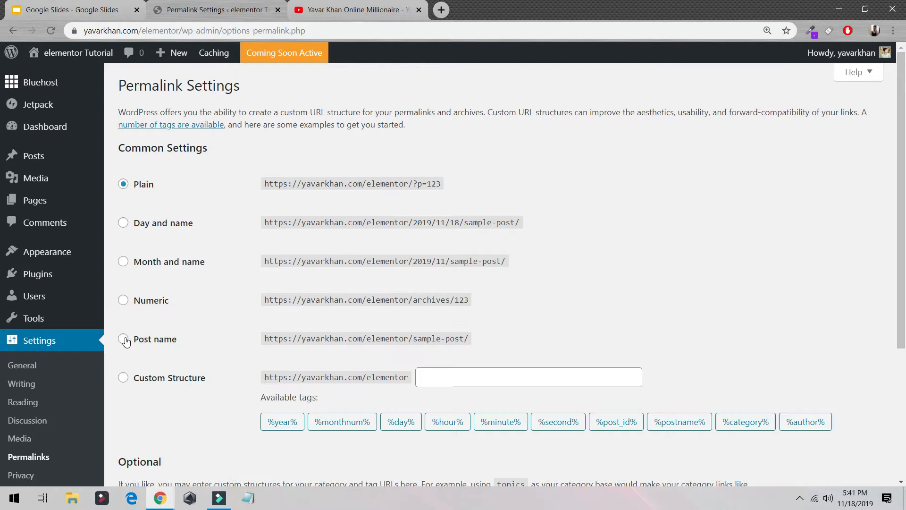
{"action": "left_click", "coordinate": [137, 342]}
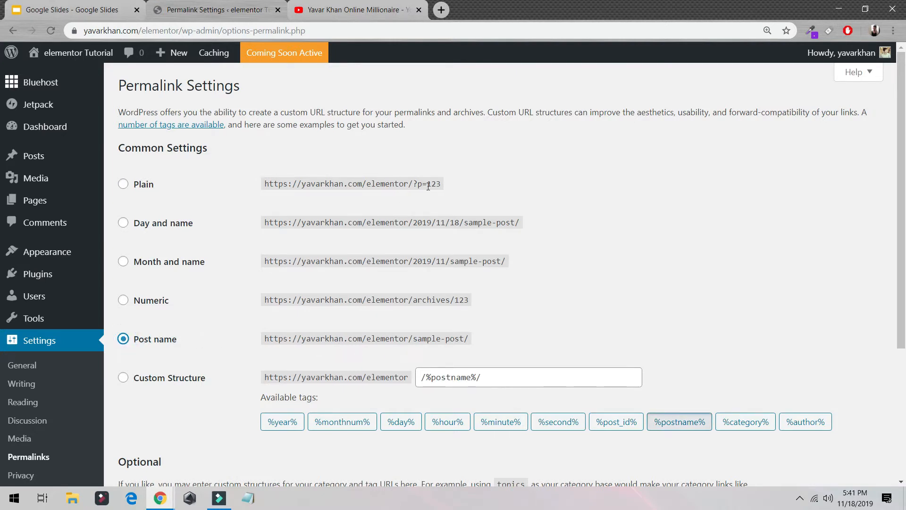
{"action": "left_click_drag", "start_coordinate": [458, 185], "coordinate": [413, 181]}
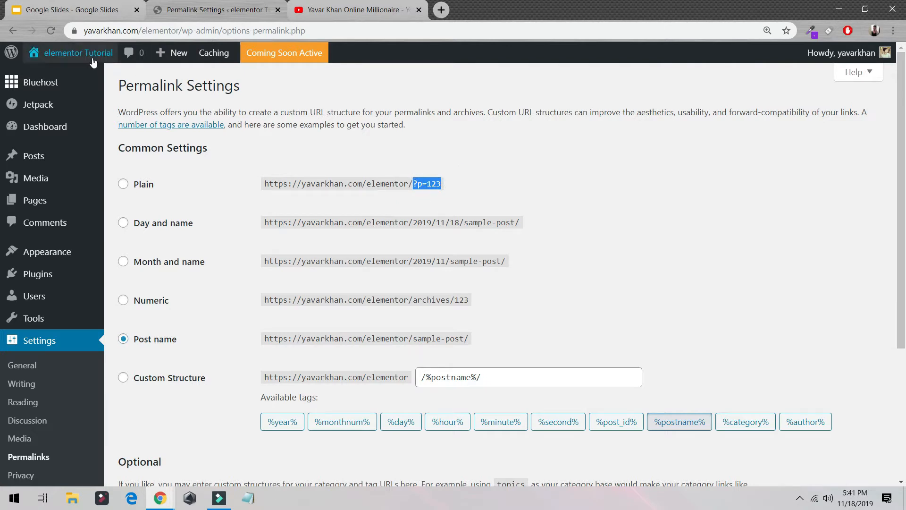
- Open the elementor Tutorial site's front page in a new browser tab and switch to it
{"action": "mouse_move", "coordinate": [73, 52]}
{"action": "middle_click", "coordinate": [77, 81]}
{"action": "left_click", "coordinate": [303, 10]}
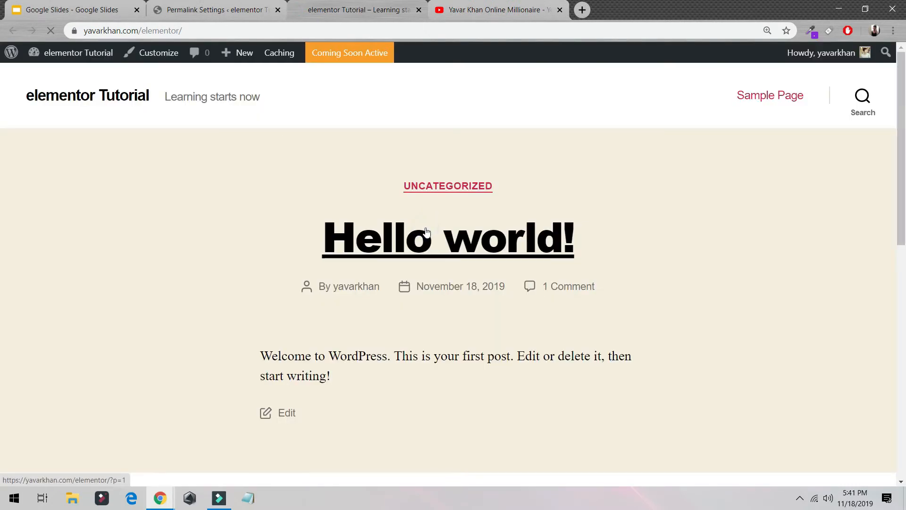
- Open the Hello world! post and compare its URL ending with the Plain permalink format
{"action": "left_click", "coordinate": [426, 231]}
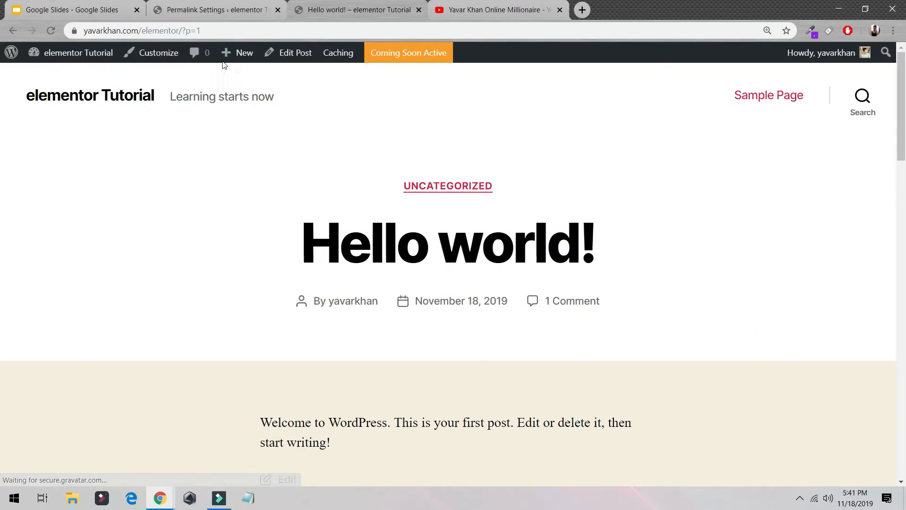
{"action": "left_click_drag", "start_coordinate": [226, 30], "coordinate": [204, 31]}
{"action": "left_click", "coordinate": [210, 9]}
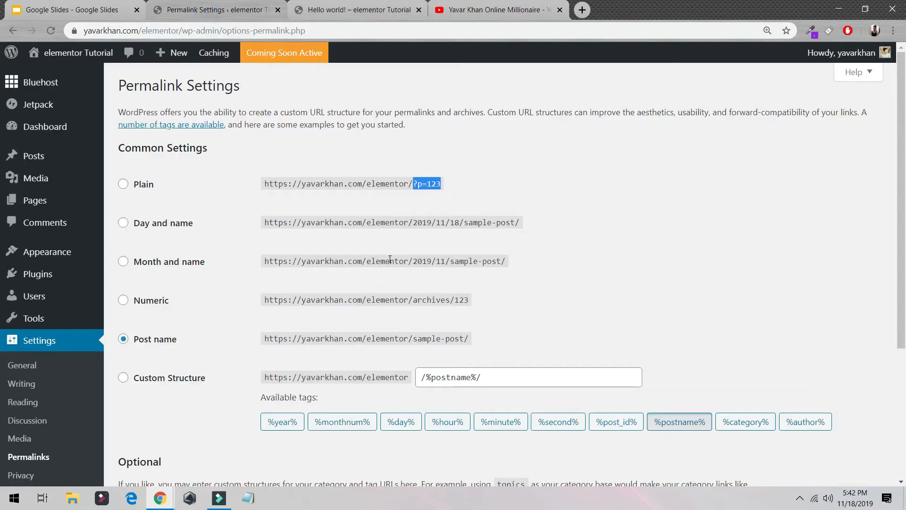
{"action": "left_click", "coordinate": [412, 180]}
{"action": "left_click_drag", "start_coordinate": [405, 181], "coordinate": [459, 185]}
- Save the Post name permalink structure and reload the Hello world! post to check its address
{"action": "scroll", "coordinate": [338, 340], "scroll_direction": "down", "scroll_amount": 4}
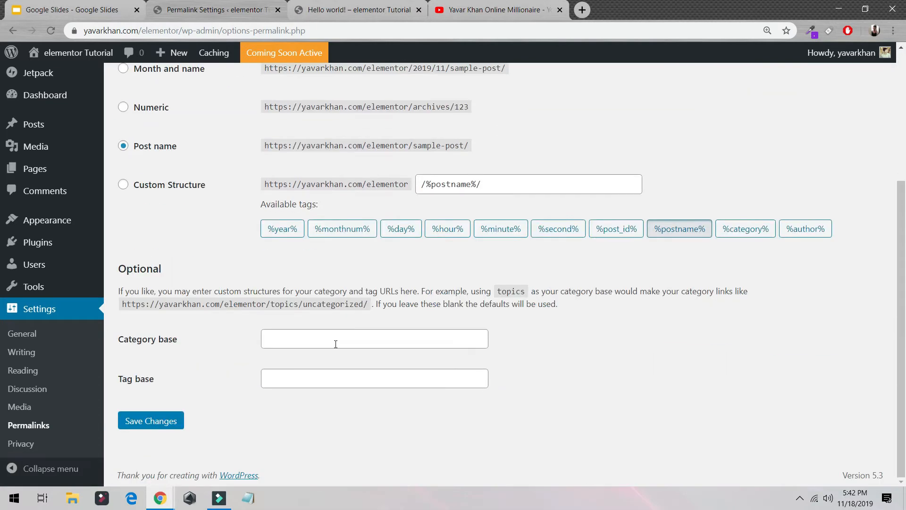
{"action": "left_click", "coordinate": [167, 420]}
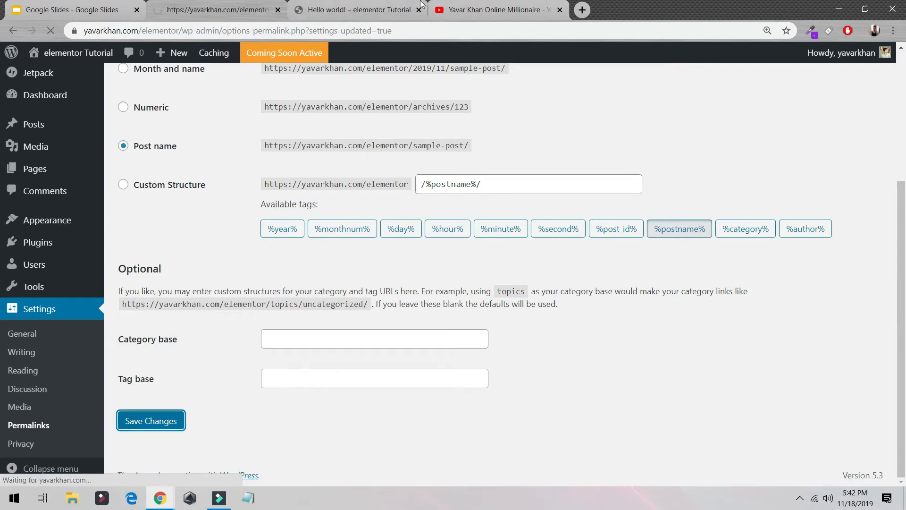
{"action": "left_click", "coordinate": [358, 10]}
{"action": "left_click", "coordinate": [50, 30]}
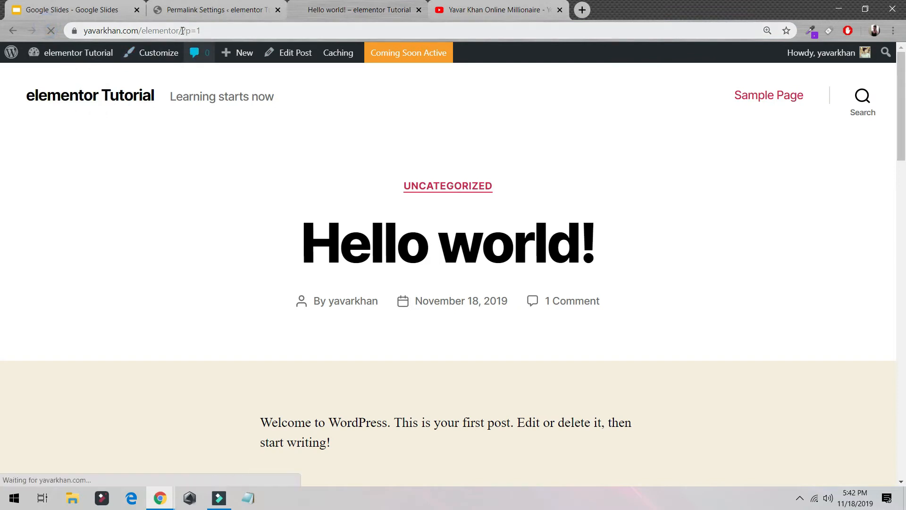
{"action": "left_click_drag", "start_coordinate": [180, 30], "coordinate": [255, 31]}
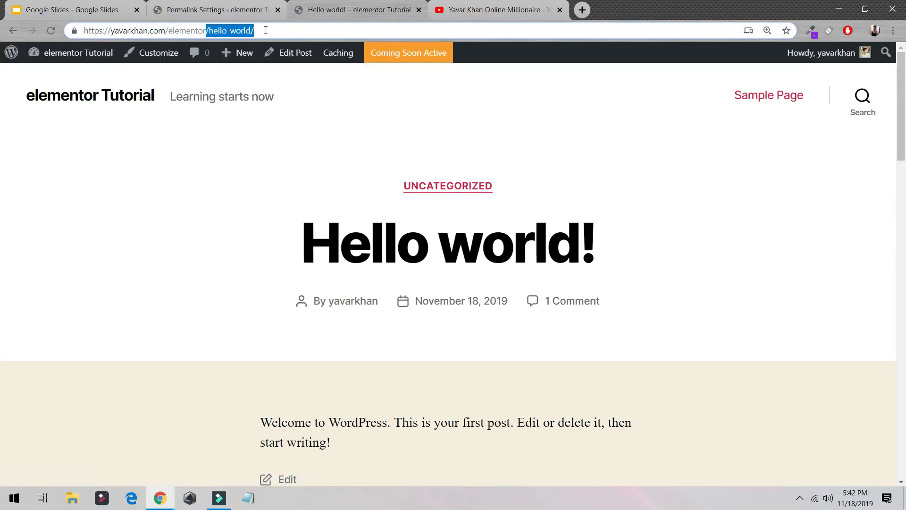
{"action": "left_click", "coordinate": [238, 9]}
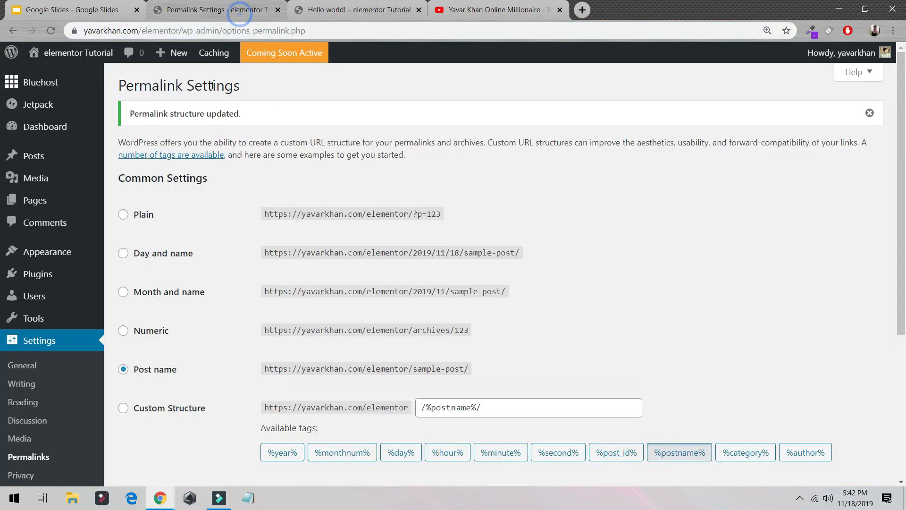
- Open the Coming Soon settings page and check how the Hello world! post's address loads in an incognito window
{"action": "left_click", "coordinate": [279, 58]}
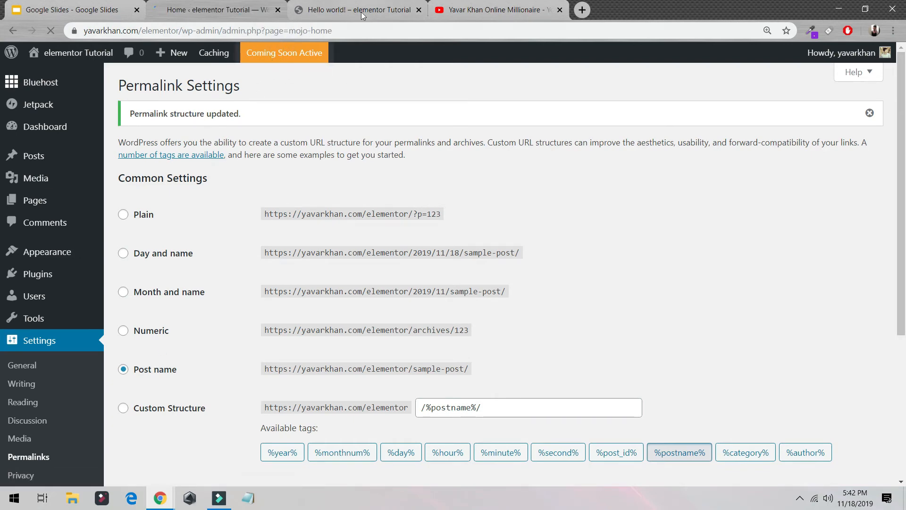
{"action": "left_click", "coordinate": [362, 13]}
{"action": "left_click", "coordinate": [252, 29]}
{"action": "key", "text": "ctrl+a"}
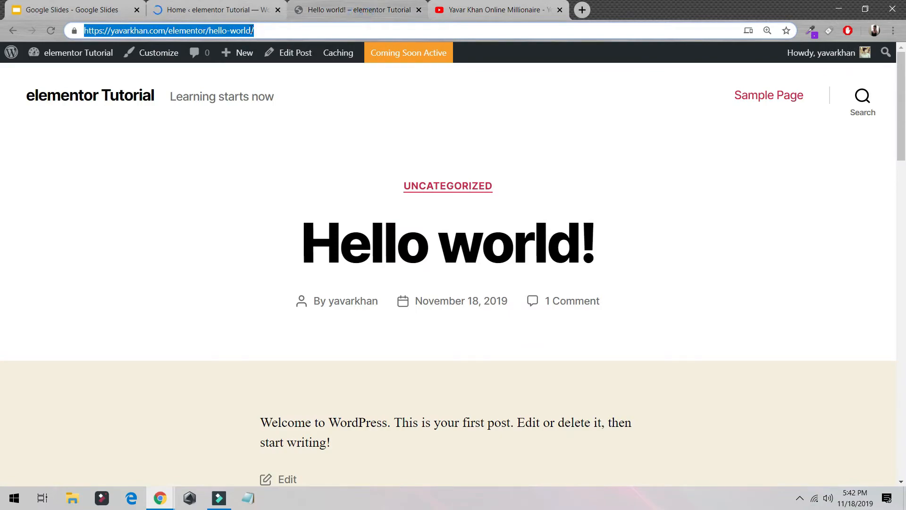
{"action": "key", "text": "ctrl+c"}
{"action": "key", "text": "ctrl+shift+n"}
{"action": "key", "text": "ctrl+v"}
{"action": "key", "text": "Return"}
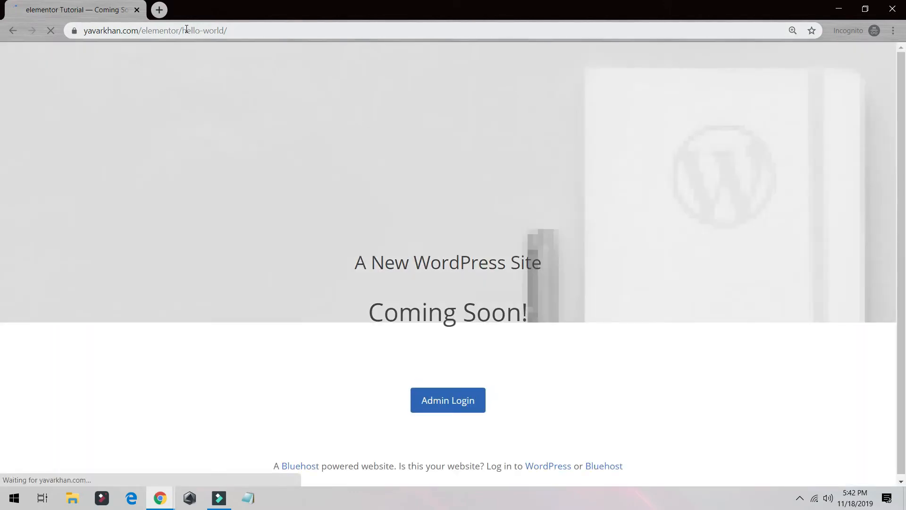
{"action": "left_click", "coordinate": [187, 30]}
- Return to the Bluehost page of the WordPress admin and launch the site publicly
{"action": "key", "text": "alt+Tab"}
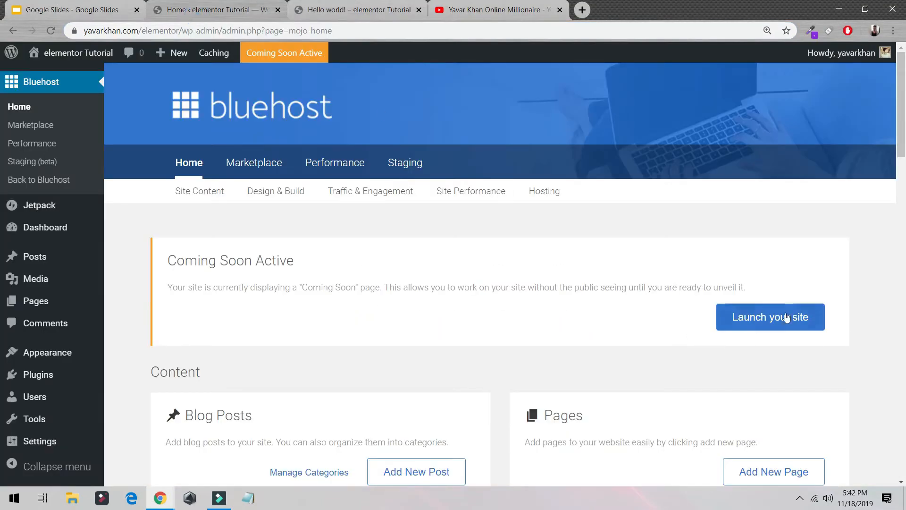
{"action": "left_click", "coordinate": [787, 316]}
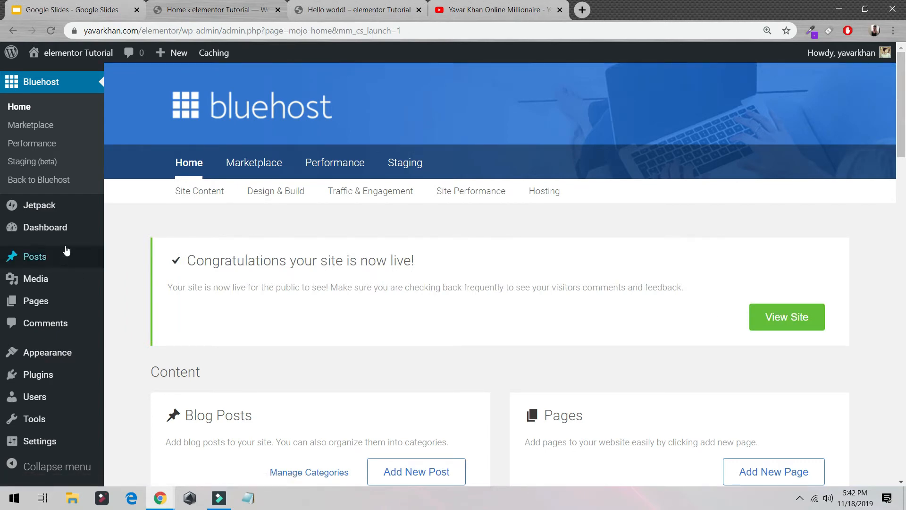
- Add a new post titled "demo" with the paragraph "demo Test" and publish it
{"action": "mouse_move", "coordinate": [56, 260]}
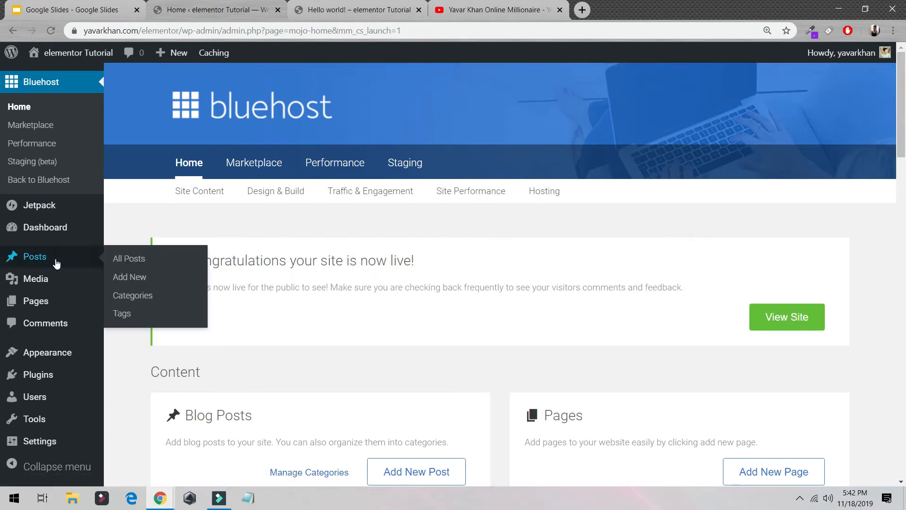
{"action": "left_click", "coordinate": [142, 281]}
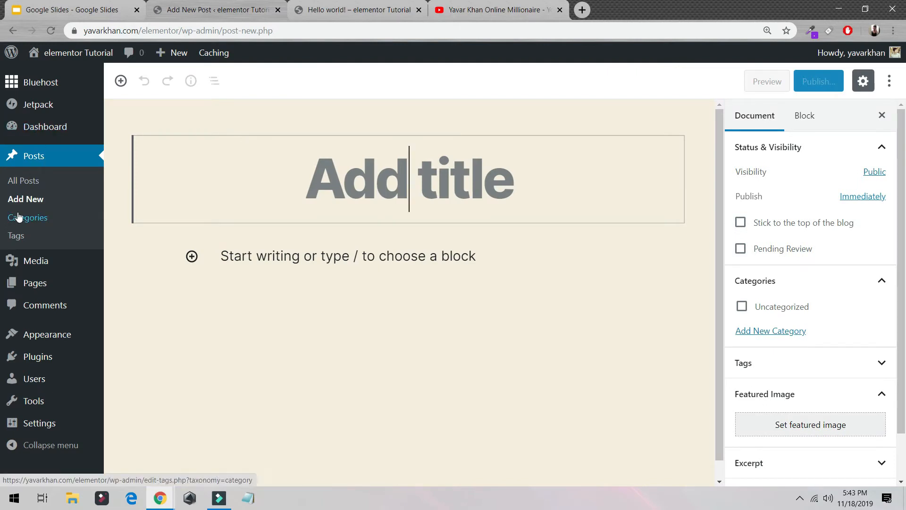
{"action": "type", "text": "demo"}
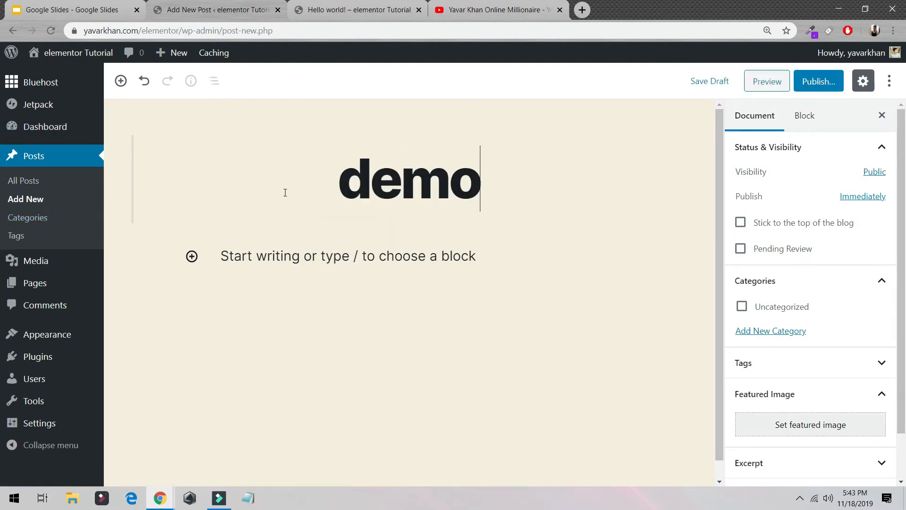
{"action": "key", "text": "Return"}
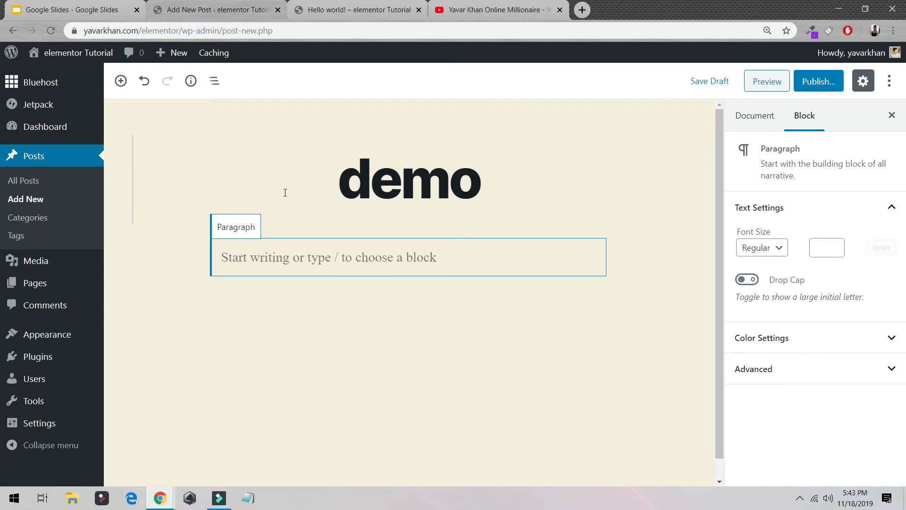
{"action": "type", "text": "dem"}
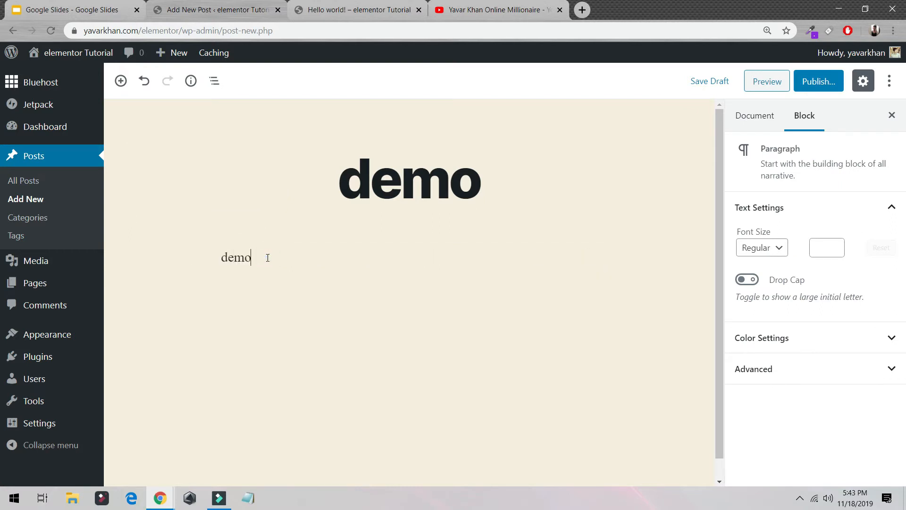
{"action": "type", "text": "o Test"}
{"action": "left_click", "coordinate": [837, 91]}
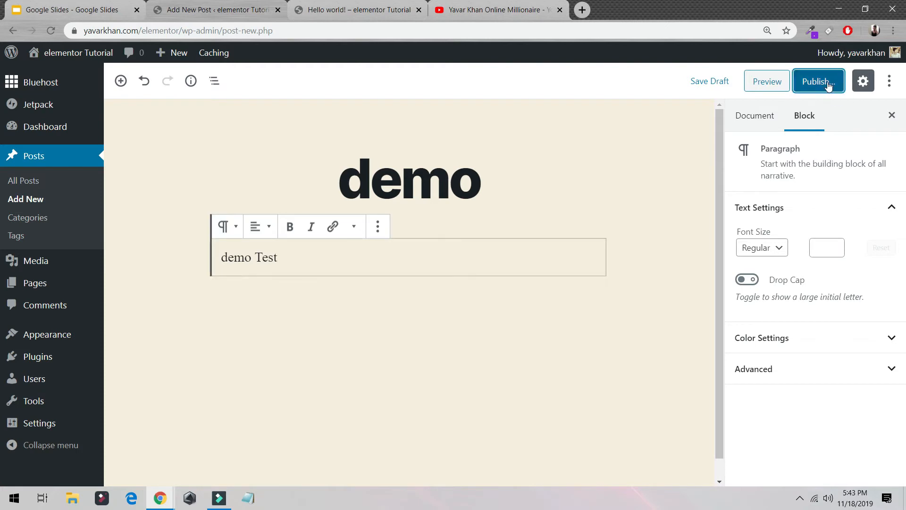
{"action": "left_click", "coordinate": [824, 83]}
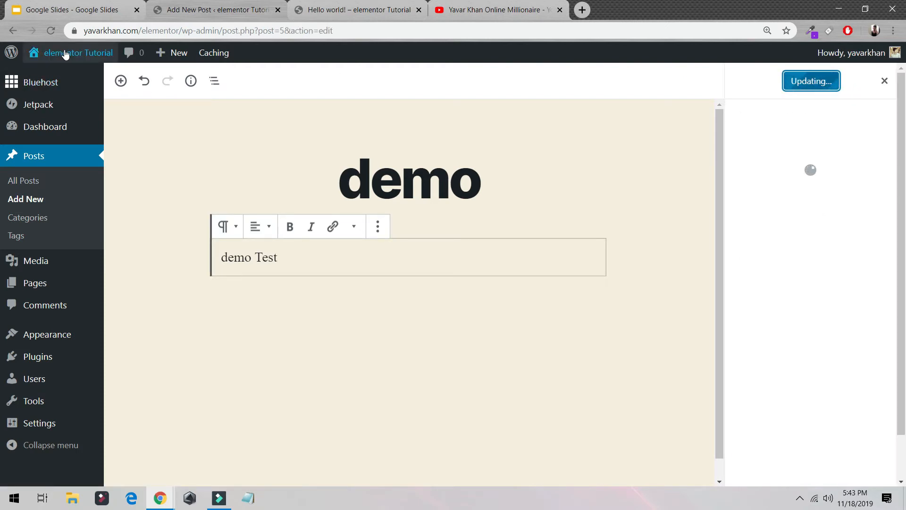
- Open the site's front page in a new browser tab and review its posts and footer widgets
{"action": "mouse_move", "coordinate": [61, 53]}
{"action": "middle_click", "coordinate": [67, 75]}
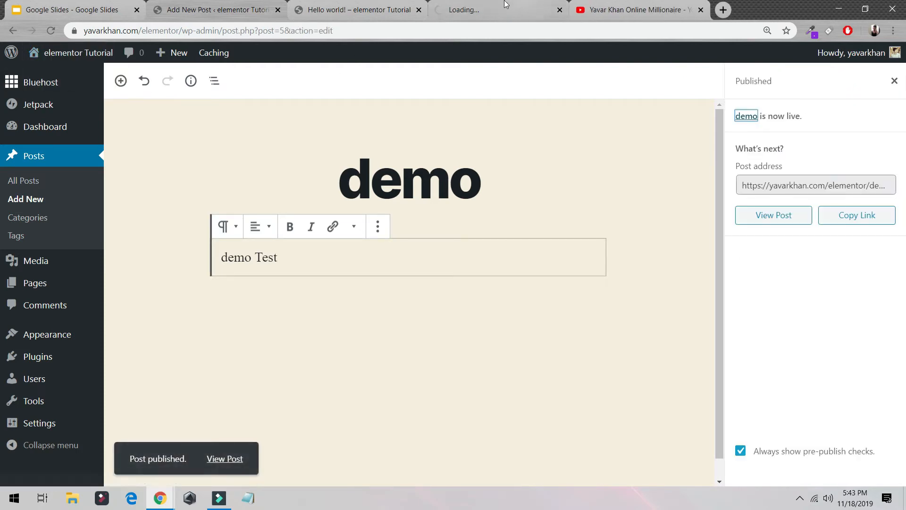
{"action": "left_click", "coordinate": [476, 9]}
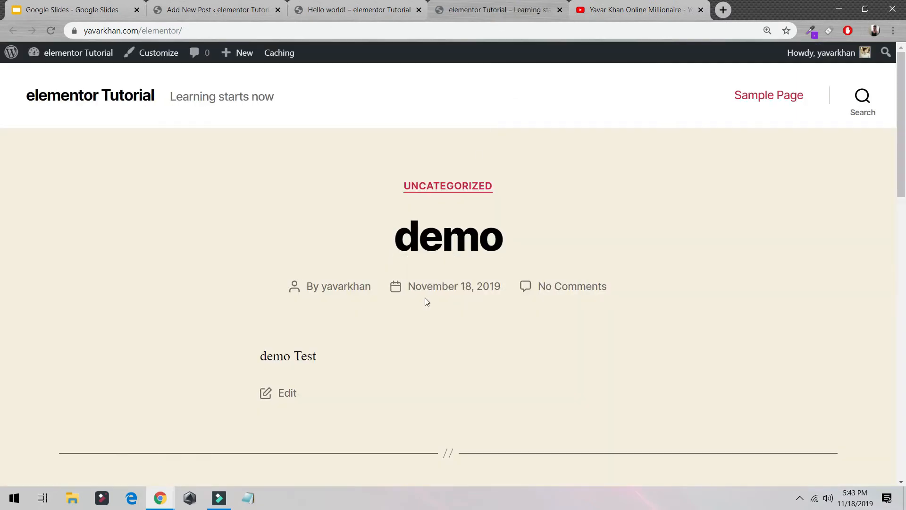
{"action": "scroll", "coordinate": [426, 301], "scroll_direction": "down", "scroll_amount": 3}
{"action": "scroll", "coordinate": [426, 301], "scroll_direction": "up", "scroll_amount": 2}
{"action": "scroll", "coordinate": [427, 301], "scroll_direction": "down", "scroll_amount": 8}
{"action": "scroll", "coordinate": [426, 302], "scroll_direction": "down", "scroll_amount": 7}
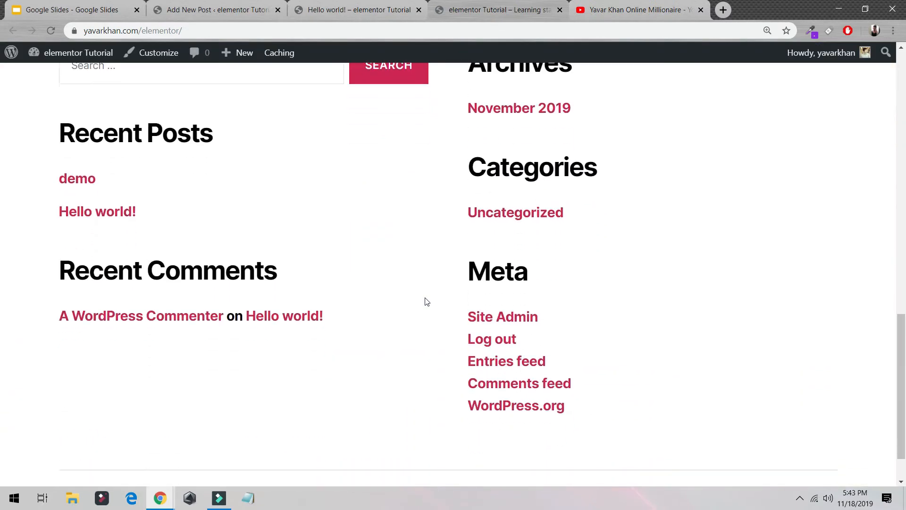
{"action": "scroll", "coordinate": [427, 301], "scroll_direction": "up", "scroll_amount": 9}
{"action": "scroll", "coordinate": [416, 257], "scroll_direction": "up", "scroll_amount": 3}
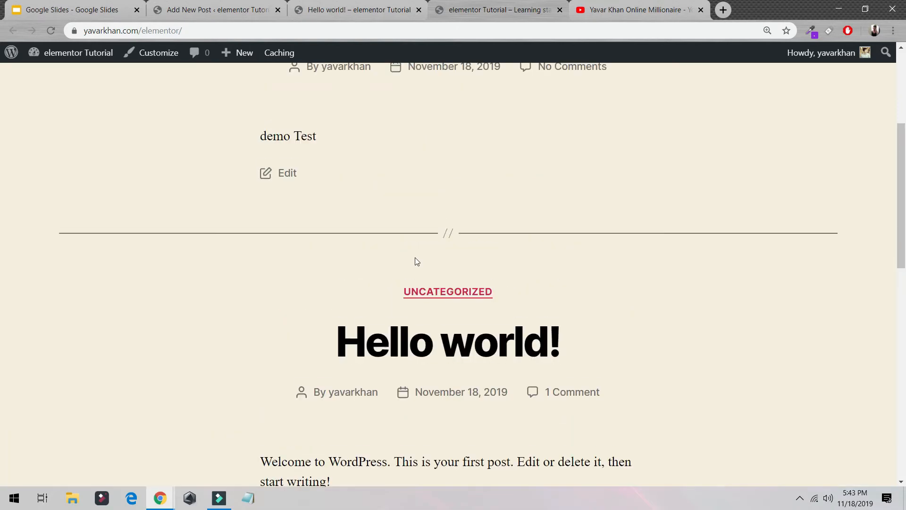
{"action": "scroll", "coordinate": [404, 279], "scroll_direction": "up", "scroll_amount": 4}
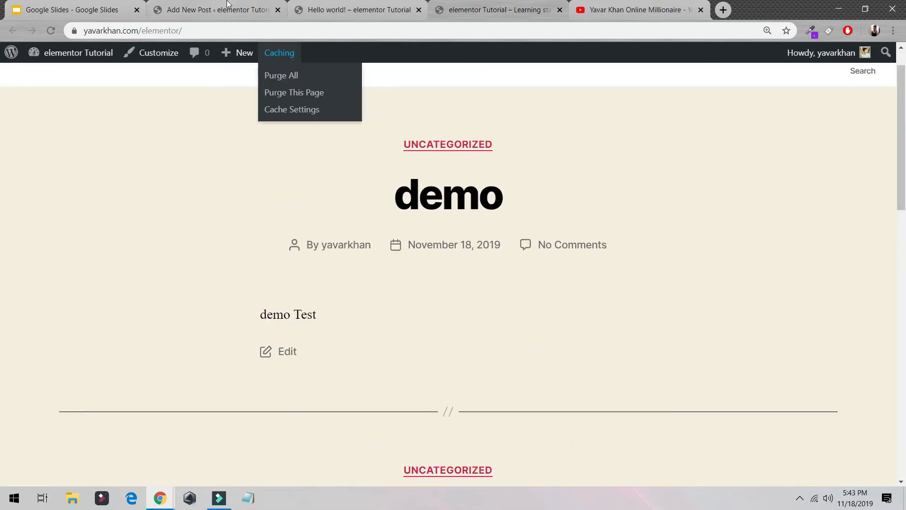
{"action": "left_click", "coordinate": [227, 6]}
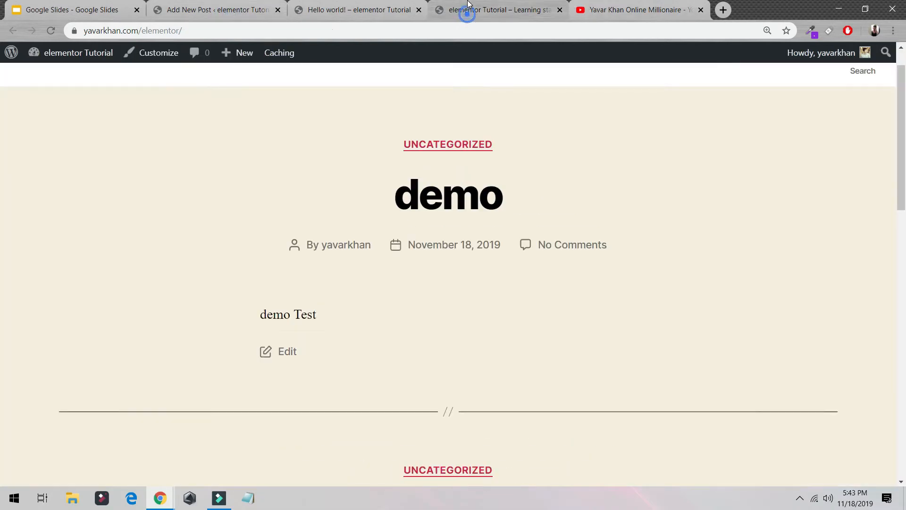
{"action": "left_click", "coordinate": [477, 10]}
- From the site's admin, go to adding a new theme and search for "astra"
{"action": "left_click", "coordinate": [222, 10]}
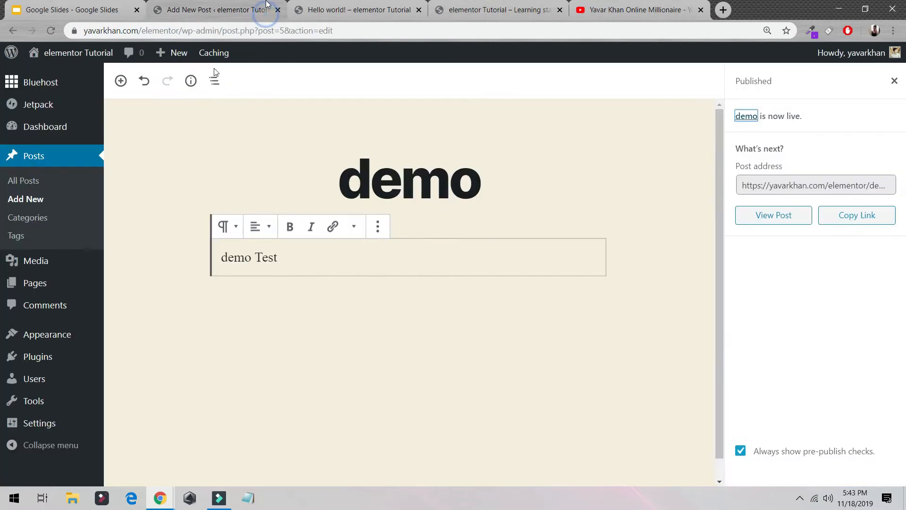
{"action": "mouse_move", "coordinate": [71, 349]}
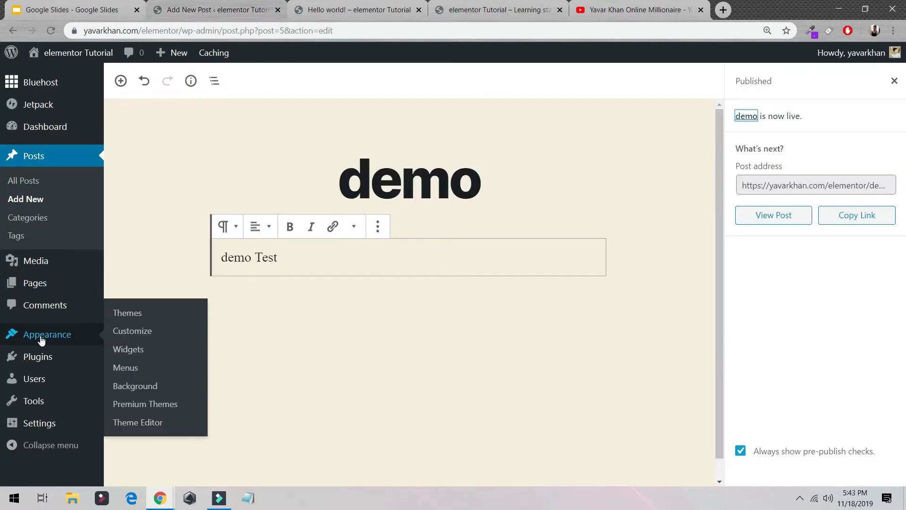
{"action": "left_click", "coordinate": [137, 313]}
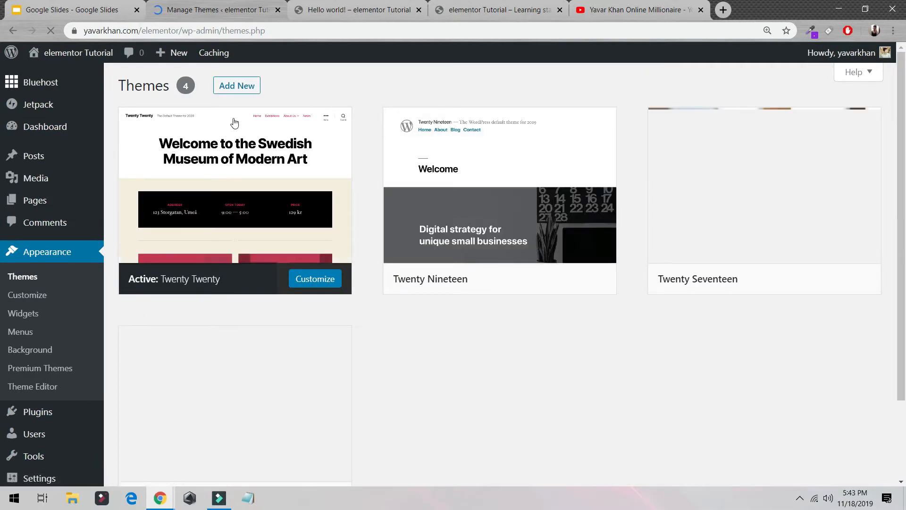
{"action": "left_click", "coordinate": [245, 88]}
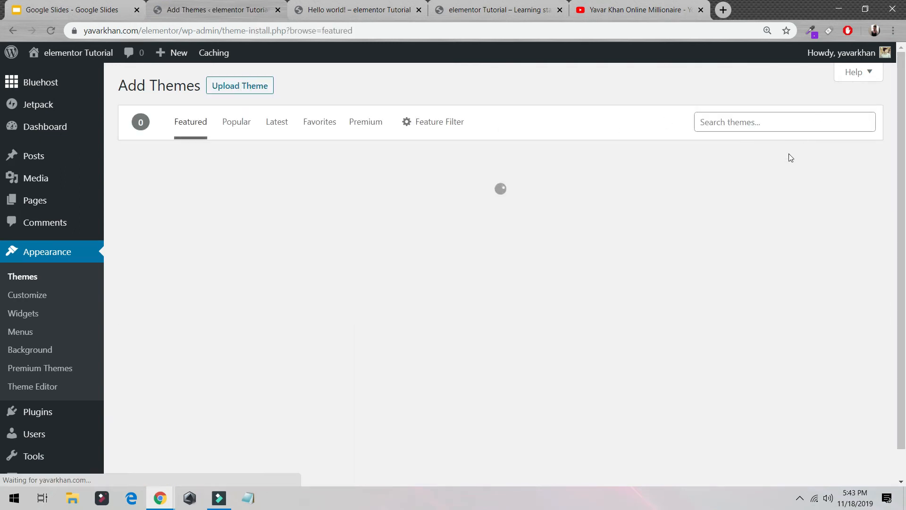
{"action": "left_click", "coordinate": [789, 121]}
{"action": "type", "text": "astra"}
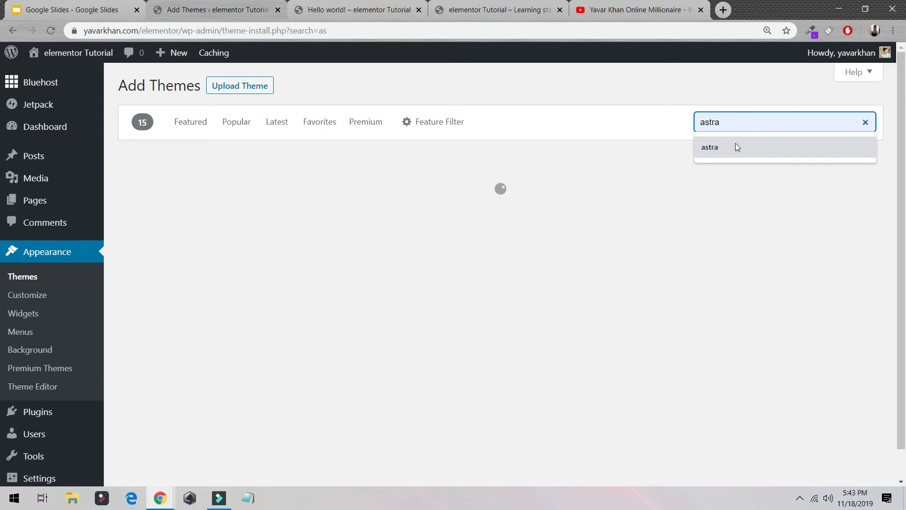
{"action": "left_click", "coordinate": [736, 143]}
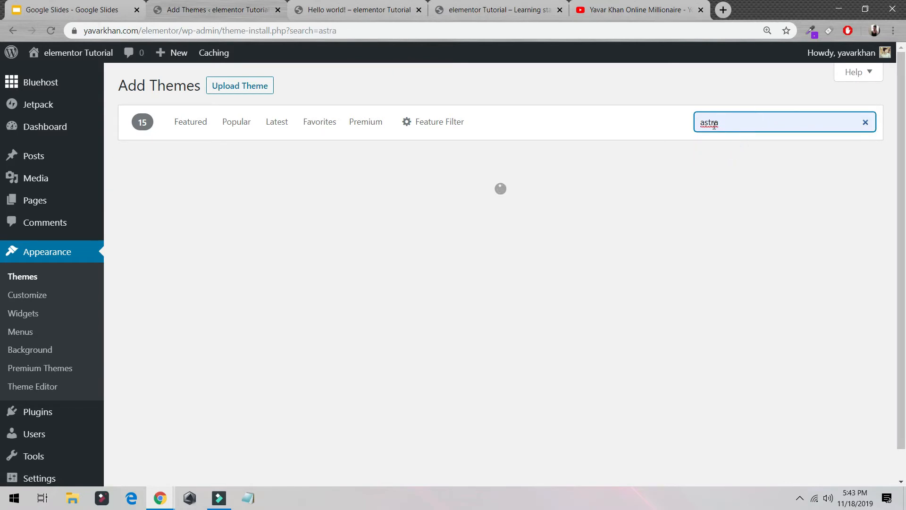
- Install and activate the Astra theme, and open its Astra Options page
{"action": "mouse_move", "coordinate": [556, 252]}
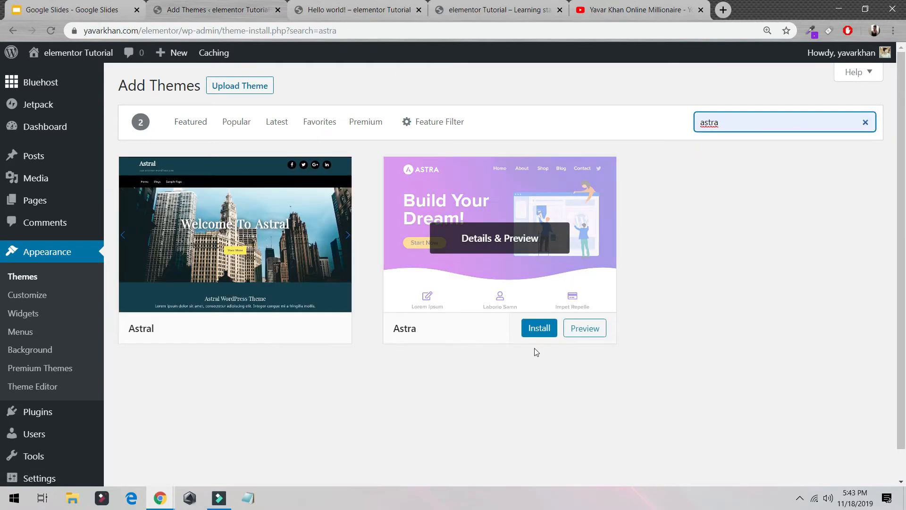
{"action": "left_click", "coordinate": [542, 330]}
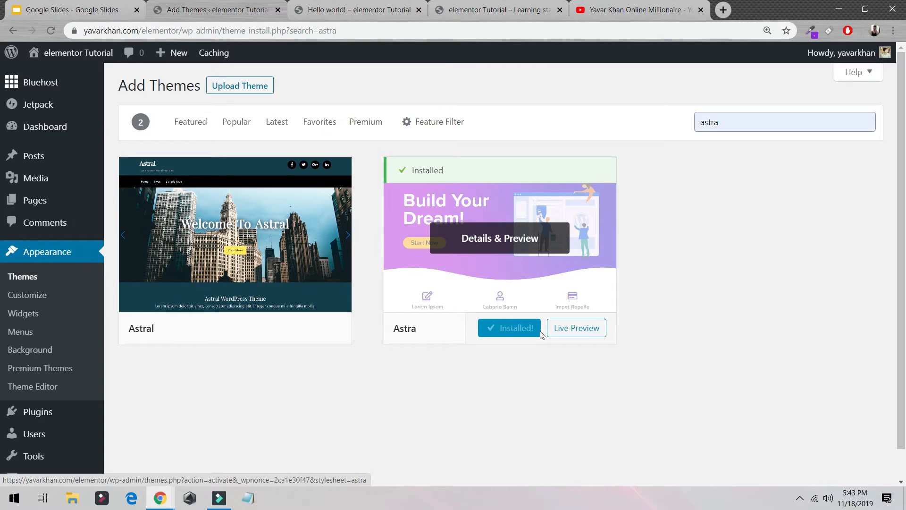
{"action": "left_click", "coordinate": [520, 327]}
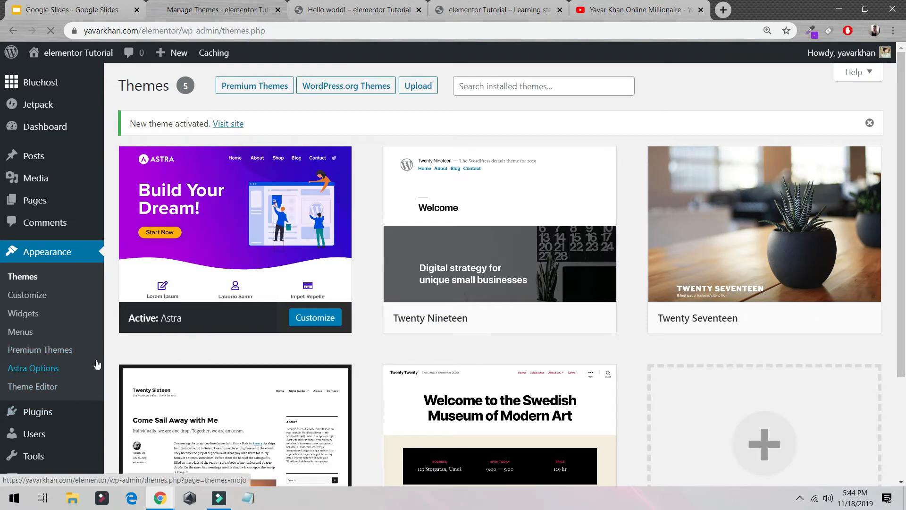
{"action": "left_click", "coordinate": [47, 368]}
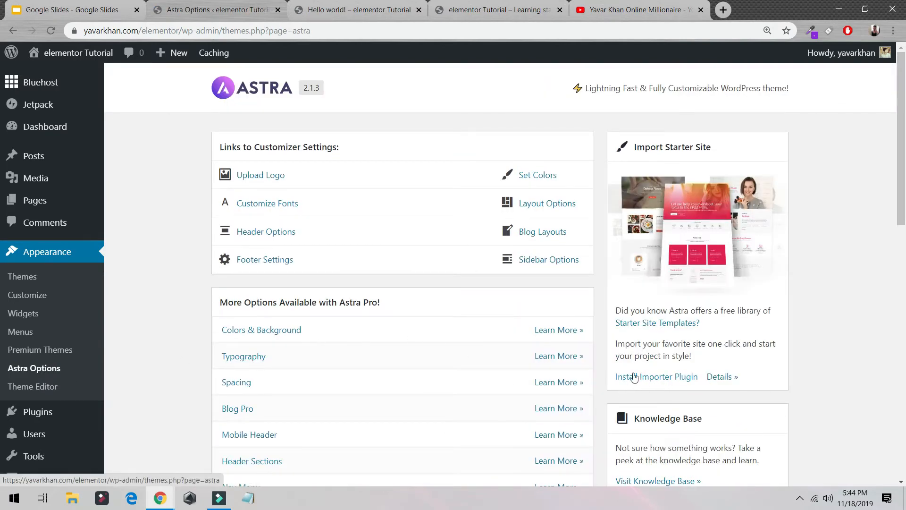
- Install the starter site importer plugin from Astra Options and choose Elementor as the page builder
{"action": "left_click", "coordinate": [656, 384]}
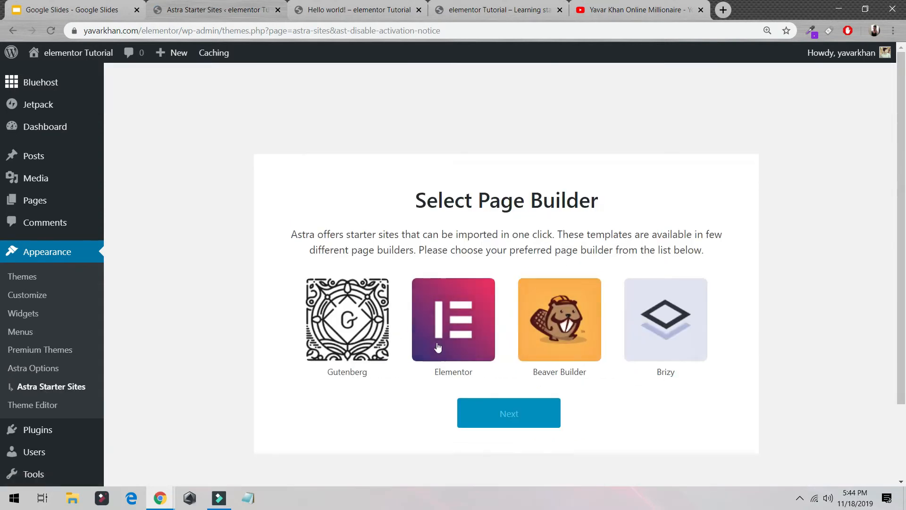
{"action": "left_click", "coordinate": [457, 319]}
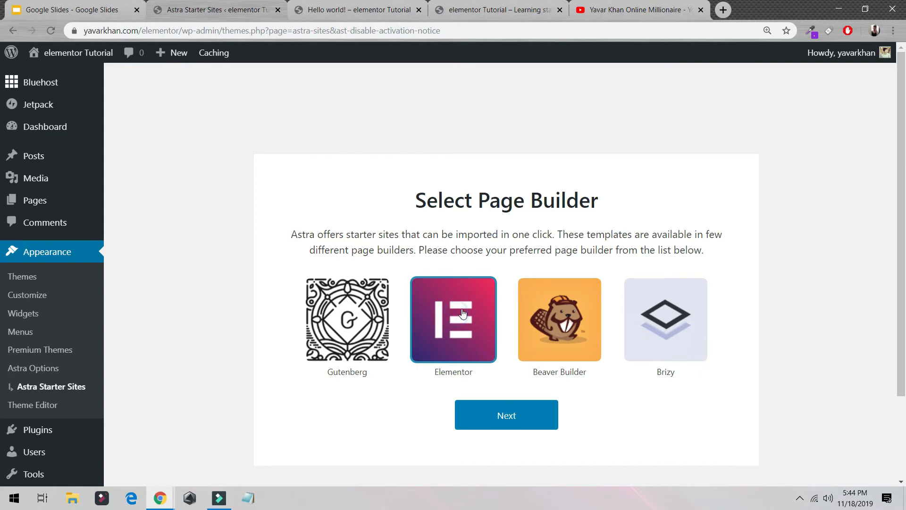
{"action": "left_click", "coordinate": [508, 415]}
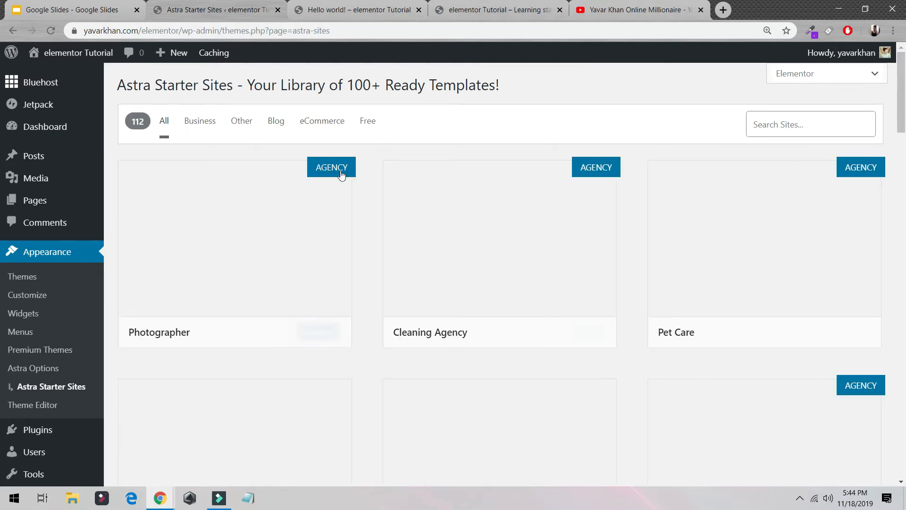
- Filter the starter site library to the Blog category and import the Fashion Lifestyle Blog site
{"action": "scroll", "coordinate": [496, 168], "scroll_direction": "down", "scroll_amount": 8}
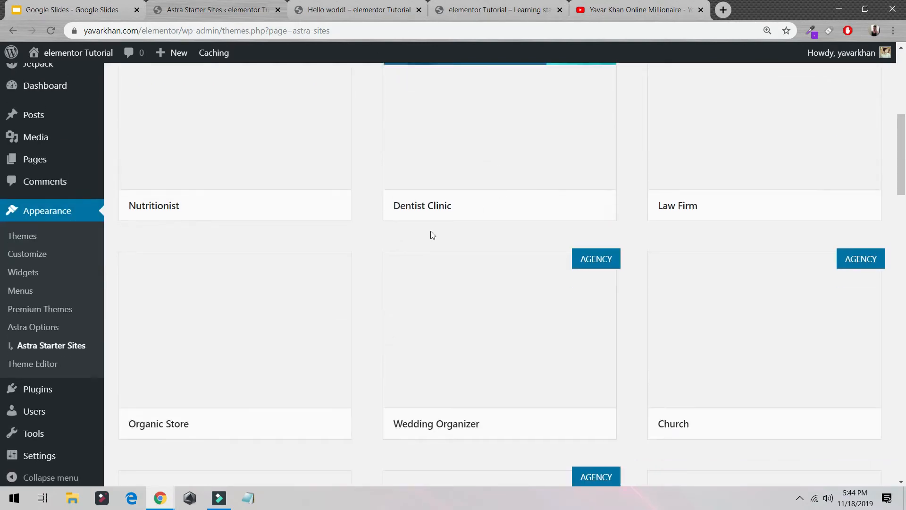
{"action": "scroll", "coordinate": [429, 235], "scroll_direction": "up", "scroll_amount": 8}
{"action": "scroll", "coordinate": [286, 177], "scroll_direction": "down", "scroll_amount": 15}
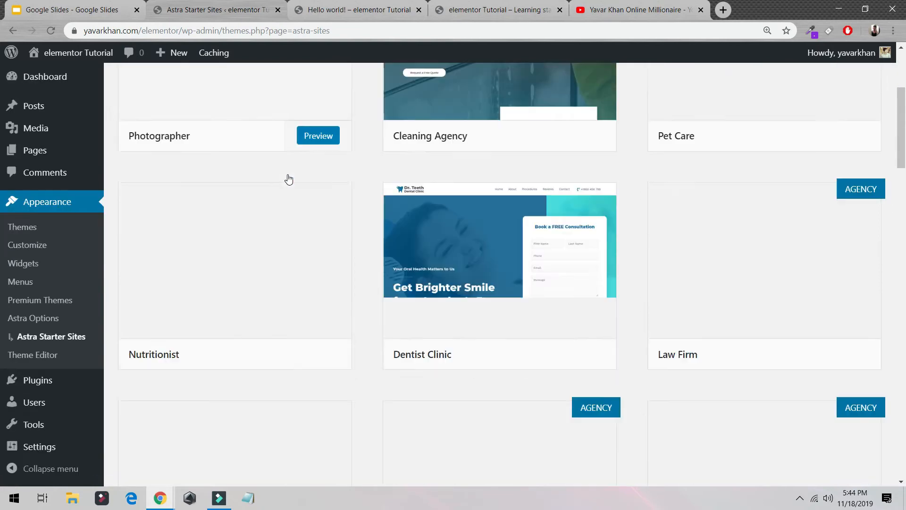
{"action": "scroll", "coordinate": [333, 192], "scroll_direction": "up", "scroll_amount": 15}
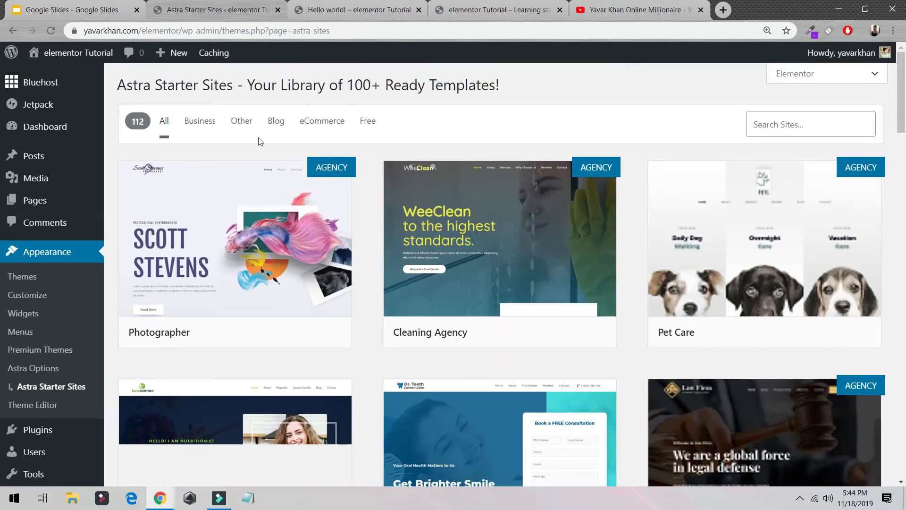
{"action": "left_click", "coordinate": [277, 126]}
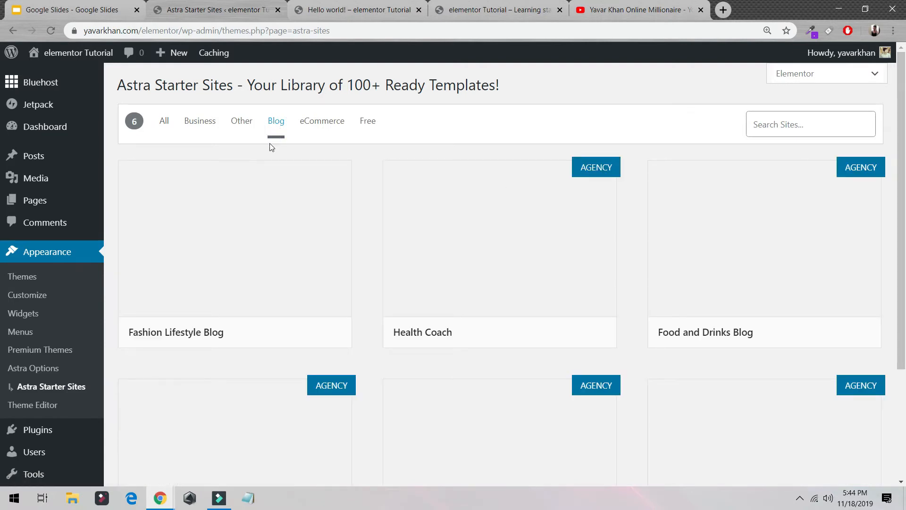
{"action": "scroll", "coordinate": [519, 314], "scroll_direction": "down", "scroll_amount": 2}
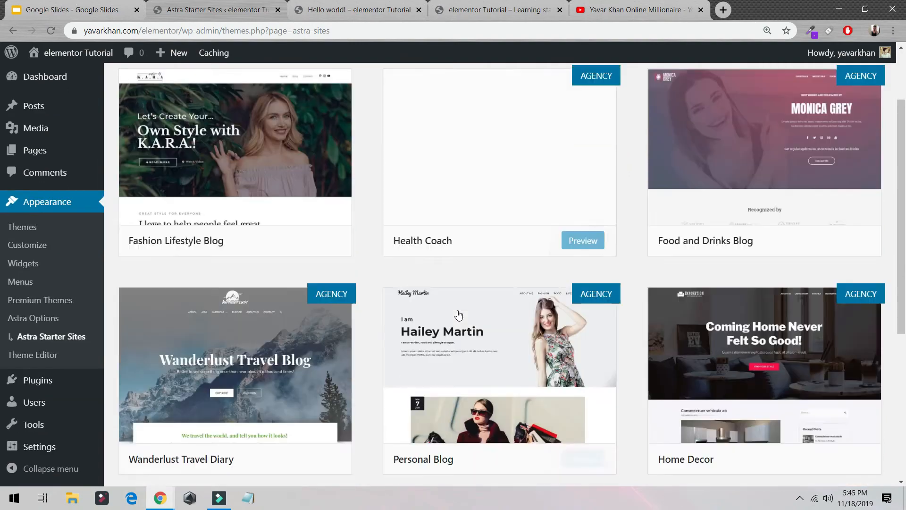
{"action": "scroll", "coordinate": [459, 315], "scroll_direction": "up", "scroll_amount": 2}
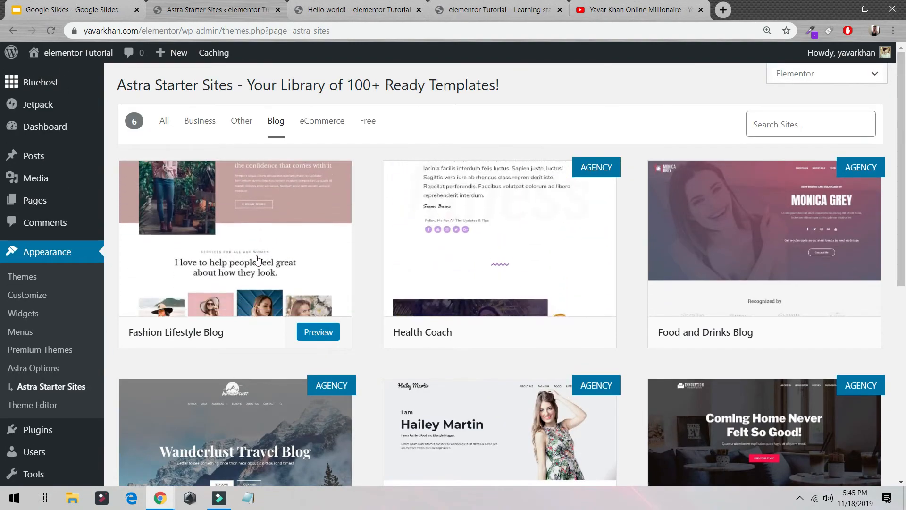
{"action": "left_click", "coordinate": [257, 260]}
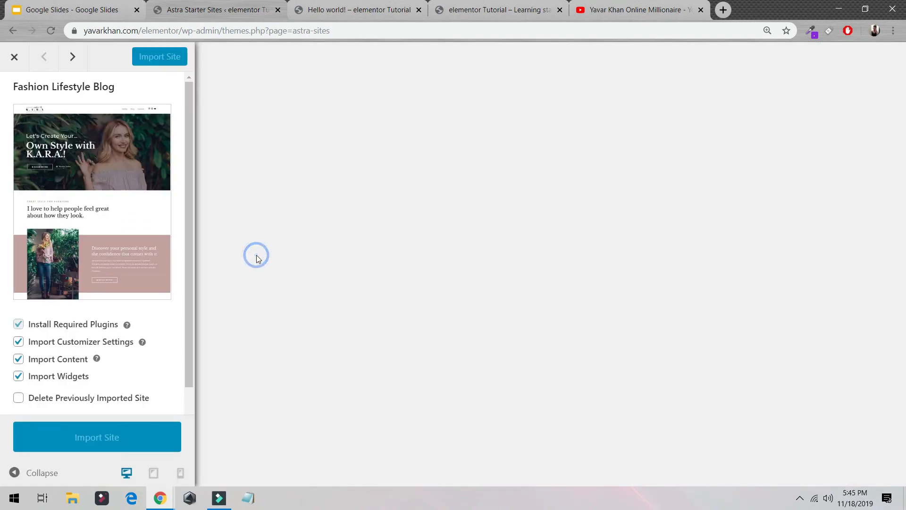
{"action": "left_click", "coordinate": [100, 436]}
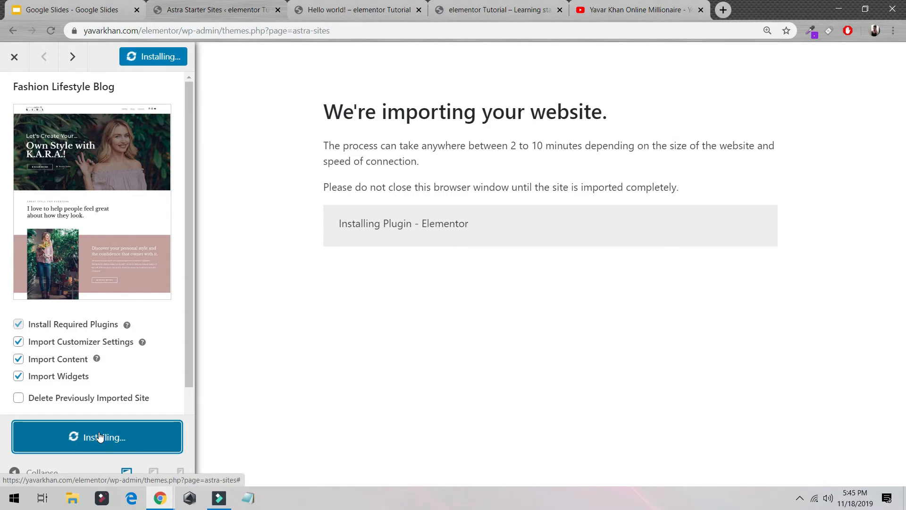
{"action": "left_click_drag", "start_coordinate": [509, 147], "coordinate": [606, 150]}
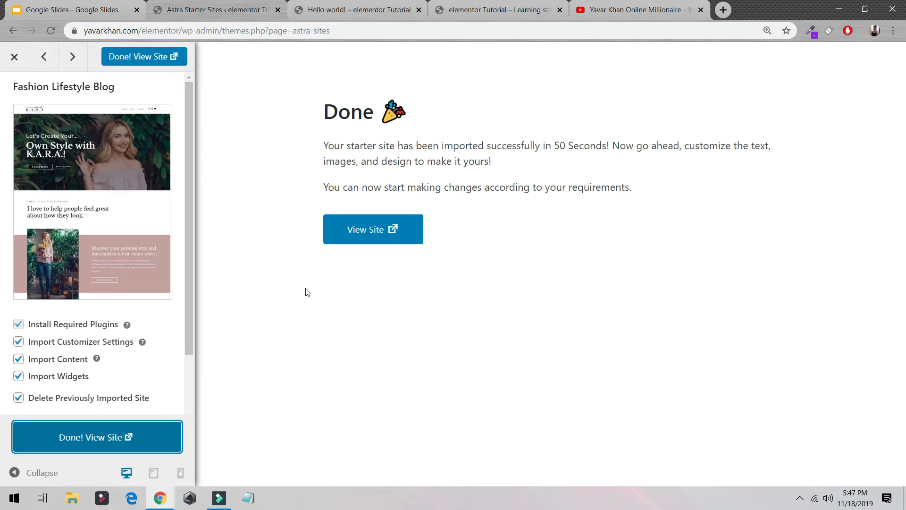
{"action": "left_click_drag", "start_coordinate": [644, 146], "coordinate": [524, 145]}
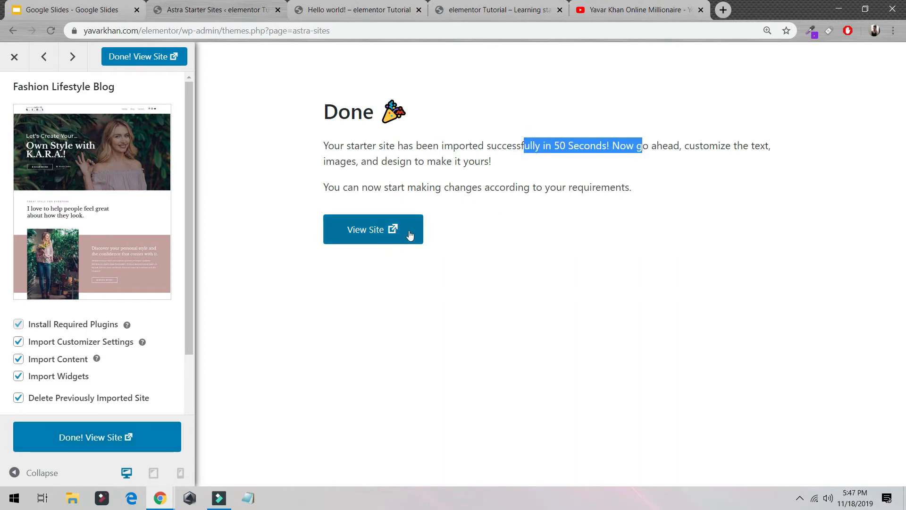
- View the imported site's home page from start to finish and open it for editing with Elementor
{"action": "left_click", "coordinate": [395, 232]}
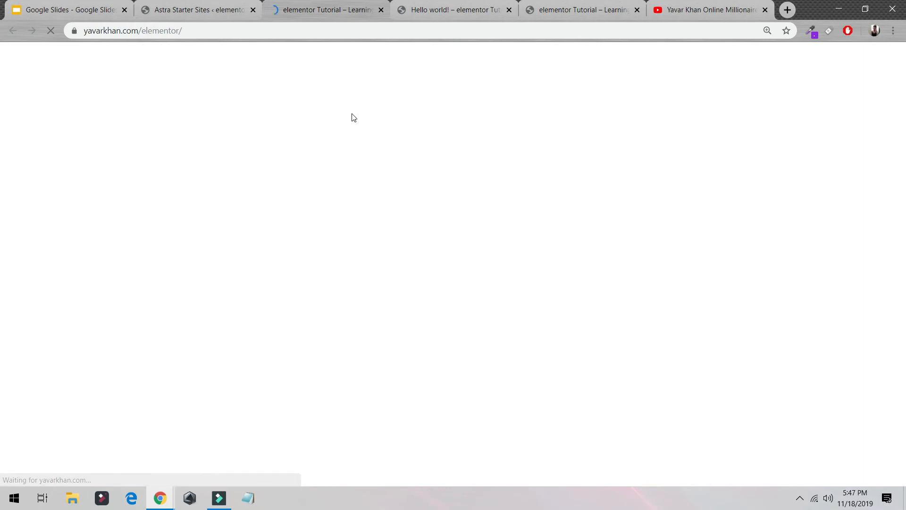
{"action": "scroll", "coordinate": [424, 173], "scroll_direction": "down", "scroll_amount": 6}
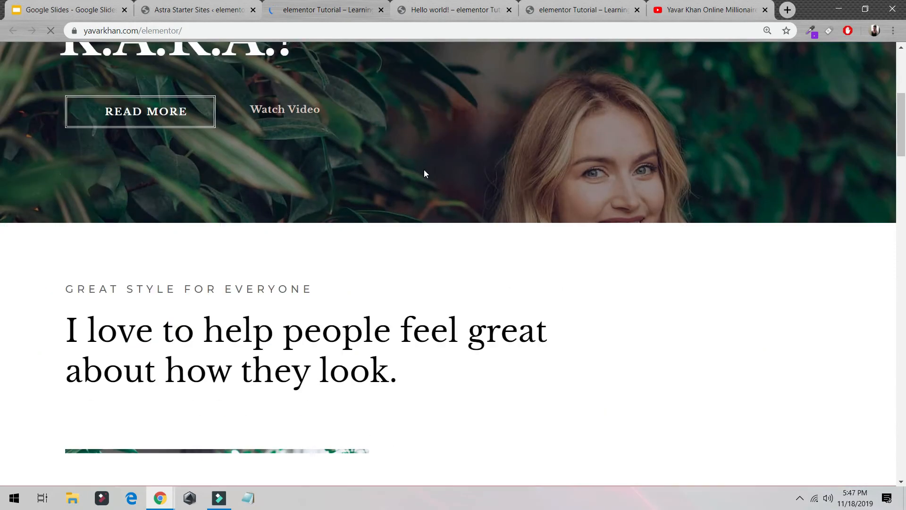
{"action": "scroll", "coordinate": [424, 173], "scroll_direction": "up", "scroll_amount": 6}
{"action": "scroll", "coordinate": [429, 212], "scroll_direction": "down", "scroll_amount": 5}
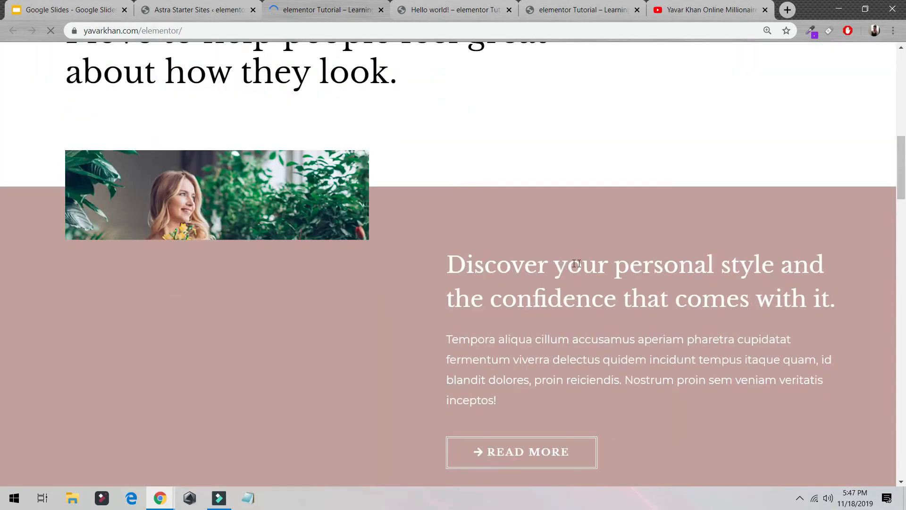
{"action": "scroll", "coordinate": [426, 208], "scroll_direction": "up", "scroll_amount": 5}
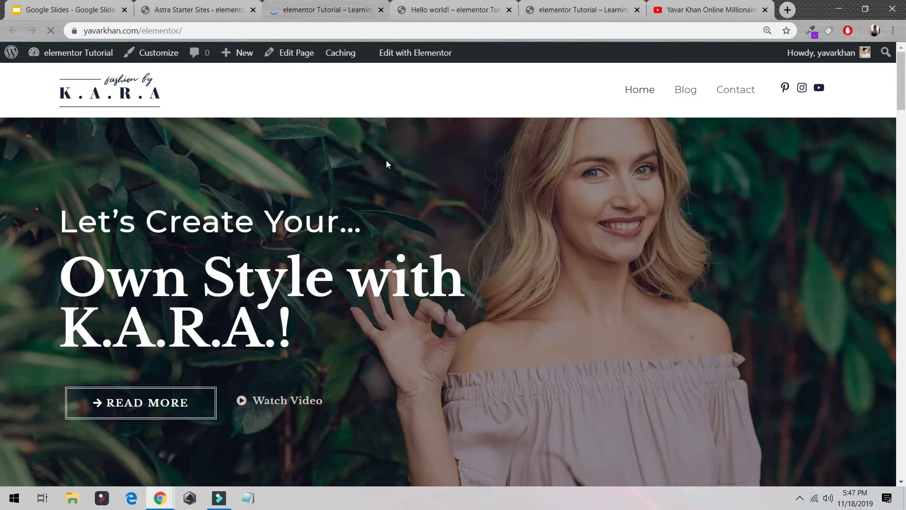
{"action": "scroll", "coordinate": [264, 104], "scroll_direction": "down", "scroll_amount": 5}
{"action": "scroll", "coordinate": [451, 276], "scroll_direction": "up", "scroll_amount": 5}
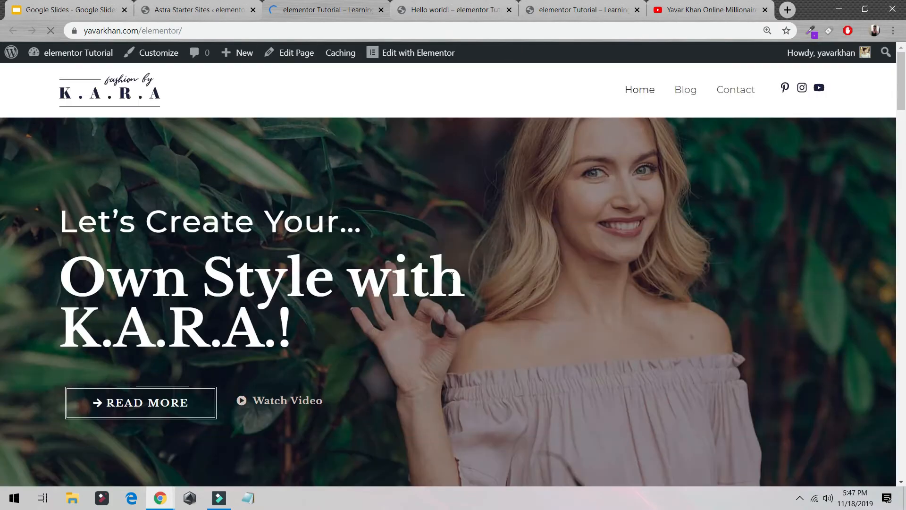
{"action": "left_click", "coordinate": [418, 55]}
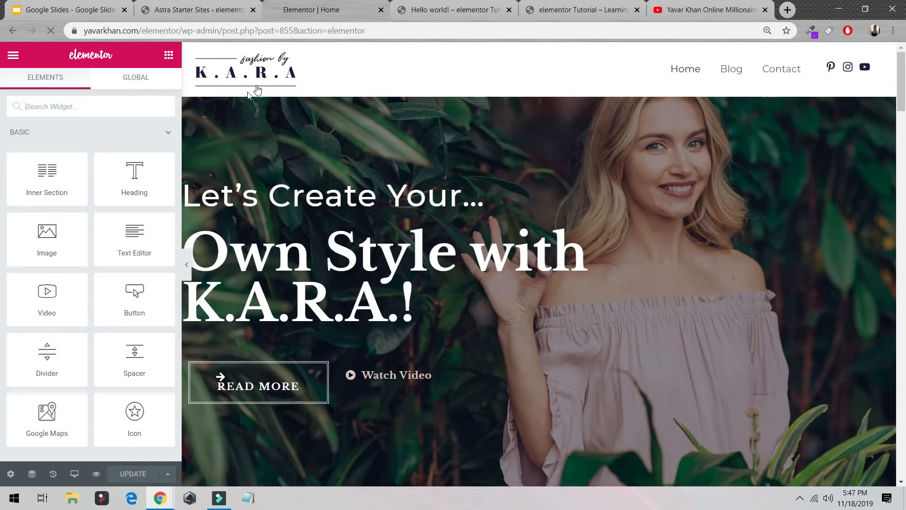
- Delete the "Own Style with K.A.R.A.!" heading and append "1st Website" to the "Let's Create Your…" heading
{"action": "left_click", "coordinate": [427, 250]}
{"action": "right_click", "coordinate": [420, 239]}
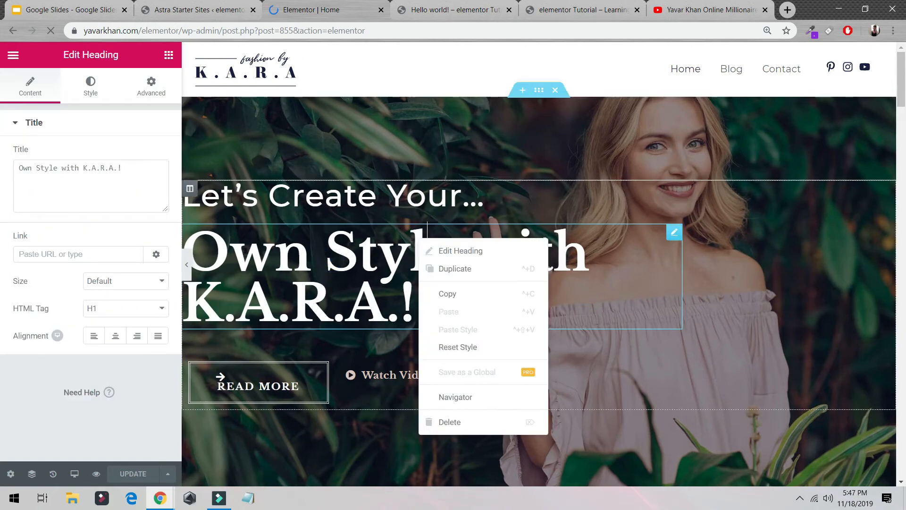
{"action": "left_click", "coordinate": [474, 422]}
{"action": "left_click", "coordinate": [478, 258]}
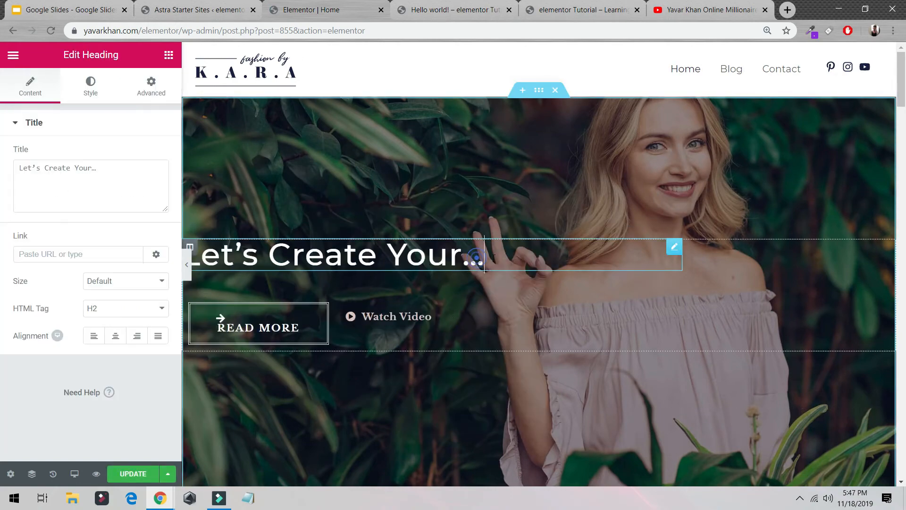
{"action": "type", "text": "1st Website"}
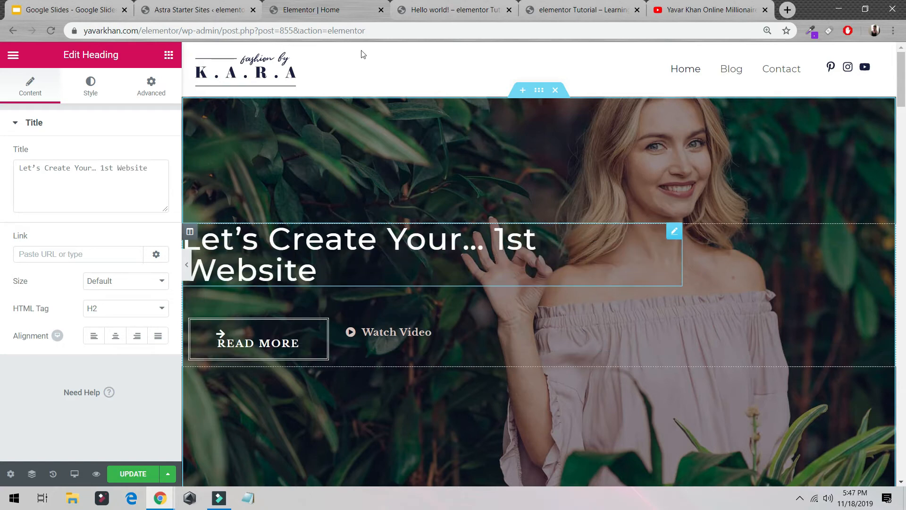
- Add a Heading widget below "Let's Create Your… 1st Website" with the text "Learn From" followed by the site owner's full name
{"action": "left_click", "coordinate": [168, 56]}
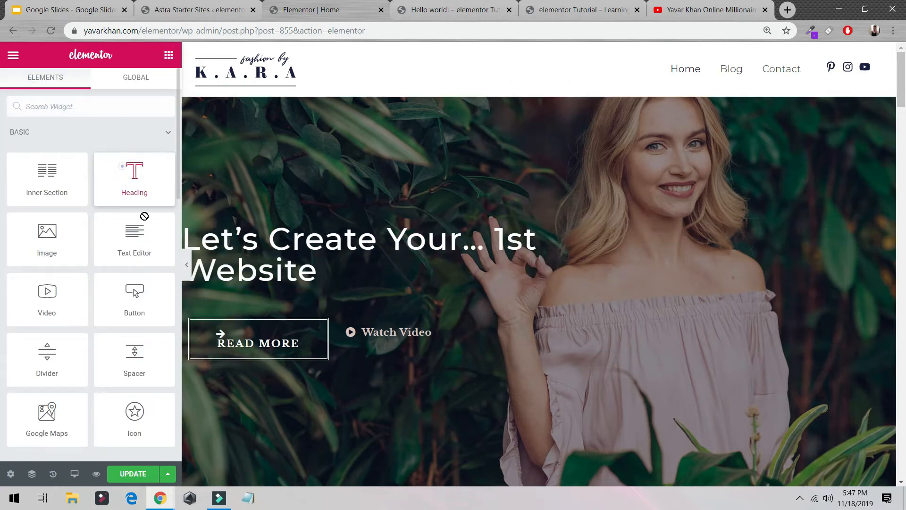
{"action": "left_click_drag", "start_coordinate": [134, 179], "coordinate": [324, 263]}
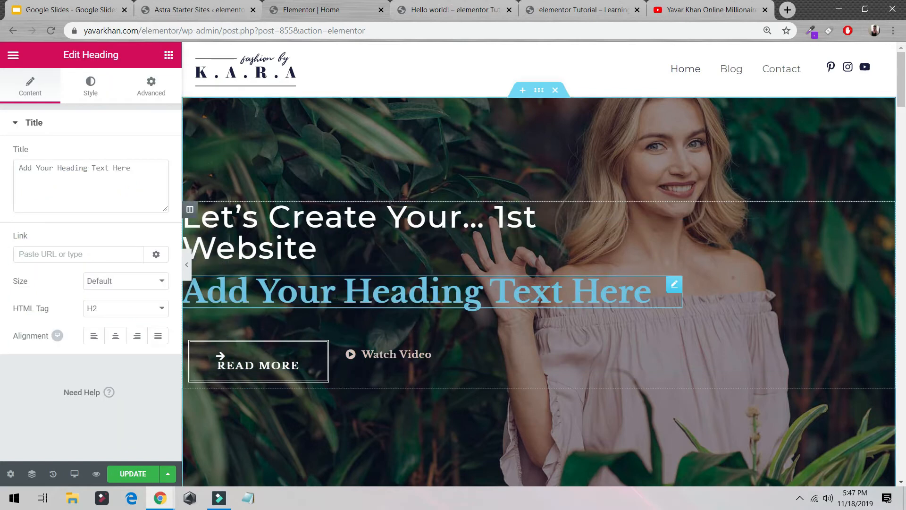
{"action": "triple_click", "coordinate": [336, 296]}
{"action": "type", "text": "Learn Froom"}
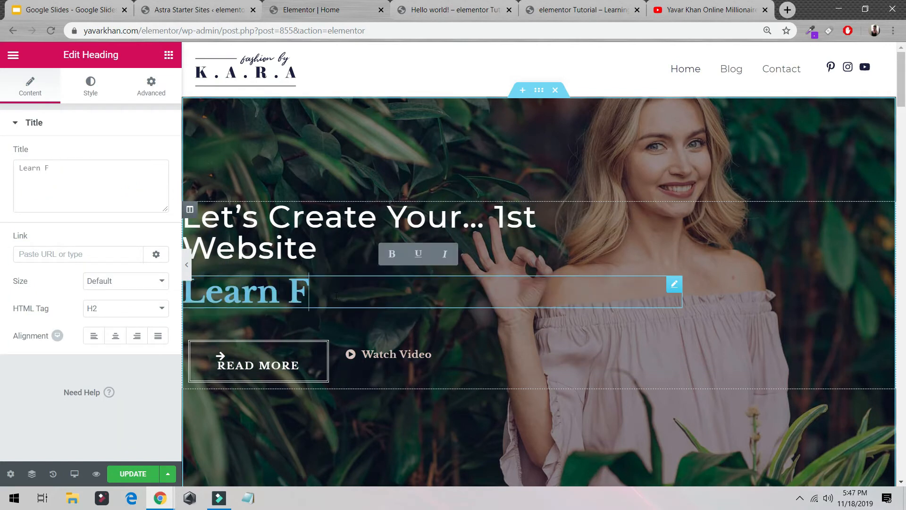
{"action": "key", "text": "BackSpace"}
{"action": "key", "text": "BackSpace"}
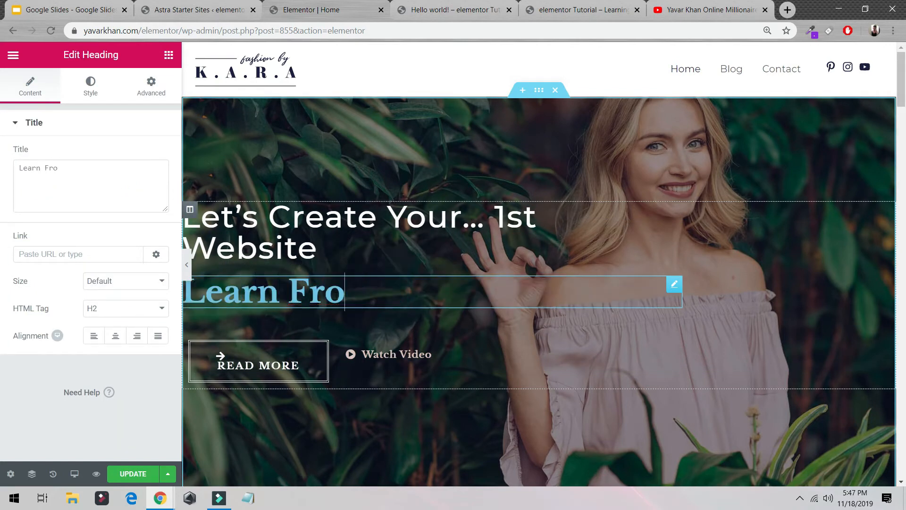
{"action": "type", "text": "m Yavar Khan"}
{"action": "key", "text": "ctrl+a"}
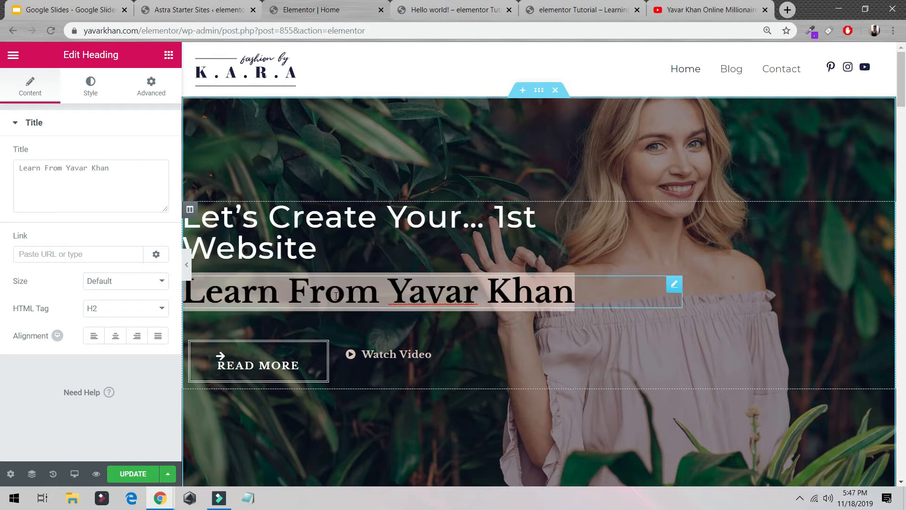
- Center-align the new "Learn From" heading and set its HTML tag to H2 after trying H4
{"action": "left_click", "coordinate": [121, 316]}
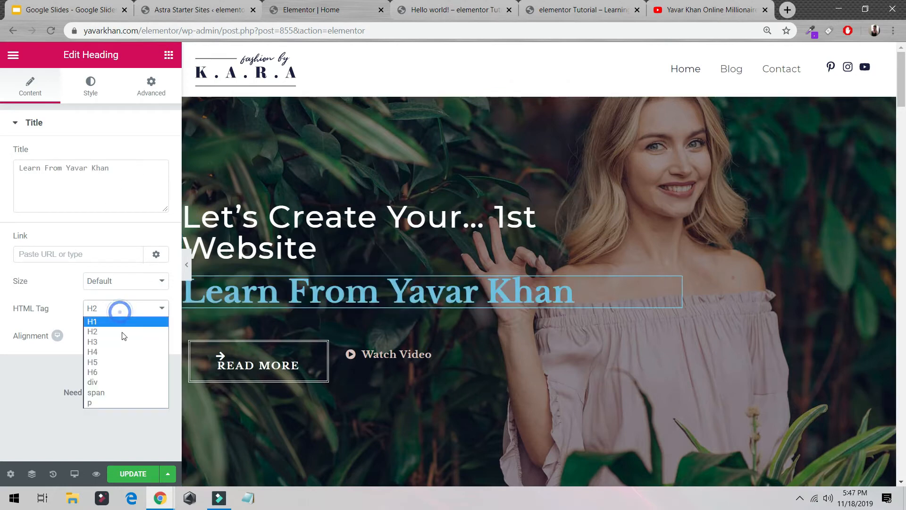
{"action": "left_click", "coordinate": [115, 347]}
{"action": "left_click", "coordinate": [121, 338]}
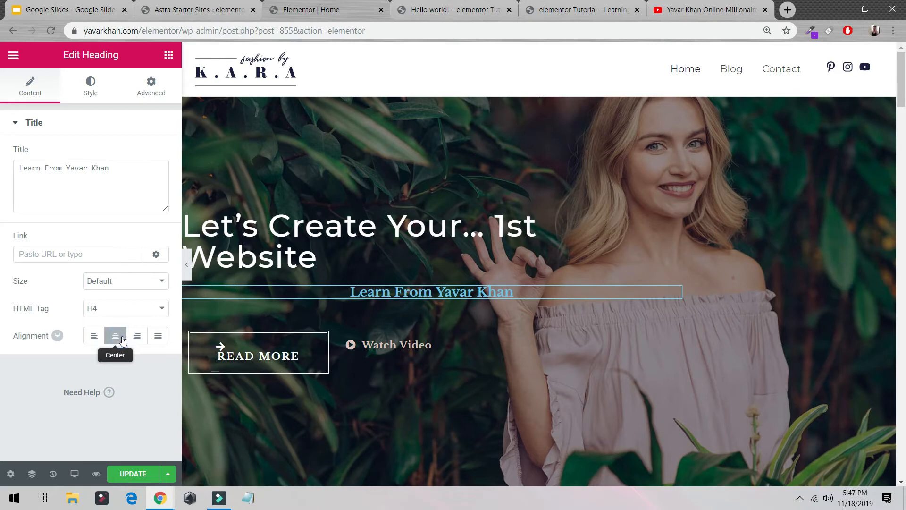
{"action": "left_click", "coordinate": [126, 310]}
{"action": "left_click", "coordinate": [123, 332]}
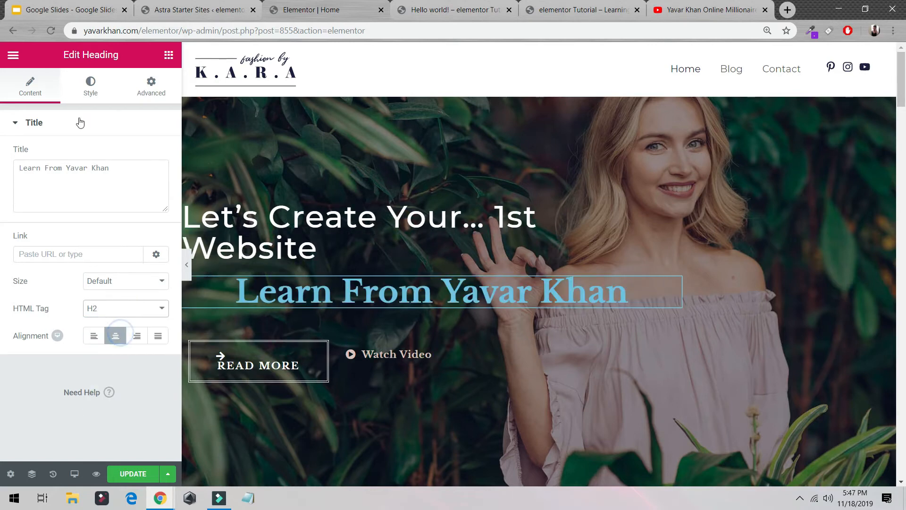
- Try several text colors on the "Learn From" heading, including black and green, and settle on white (#ffffff)
{"action": "left_click", "coordinate": [87, 94]}
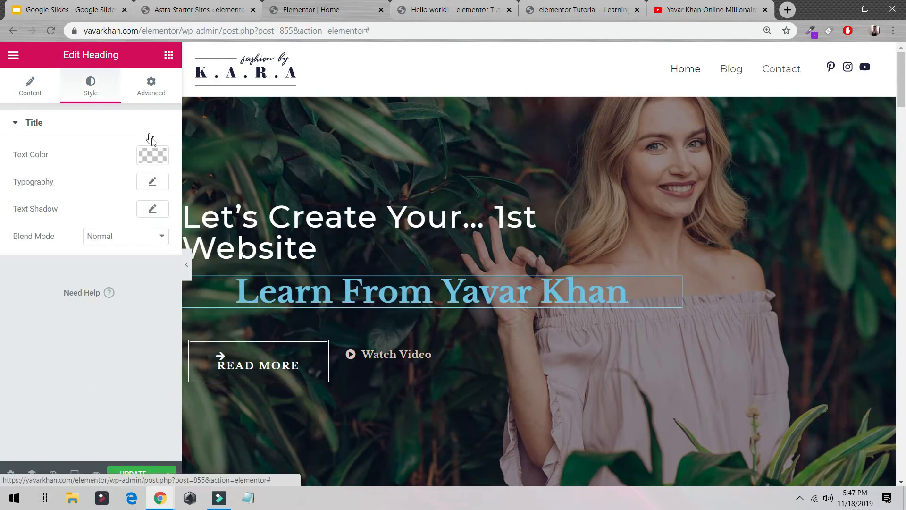
{"action": "left_click", "coordinate": [152, 158]}
{"action": "left_click_drag", "start_coordinate": [98, 203], "coordinate": [111, 176]}
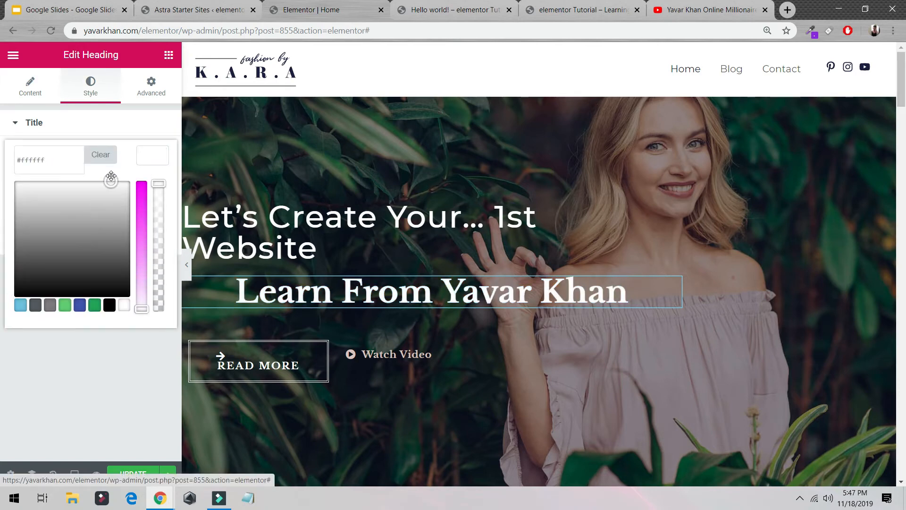
{"action": "left_click", "coordinate": [109, 306]}
{"action": "left_click", "coordinate": [95, 306]}
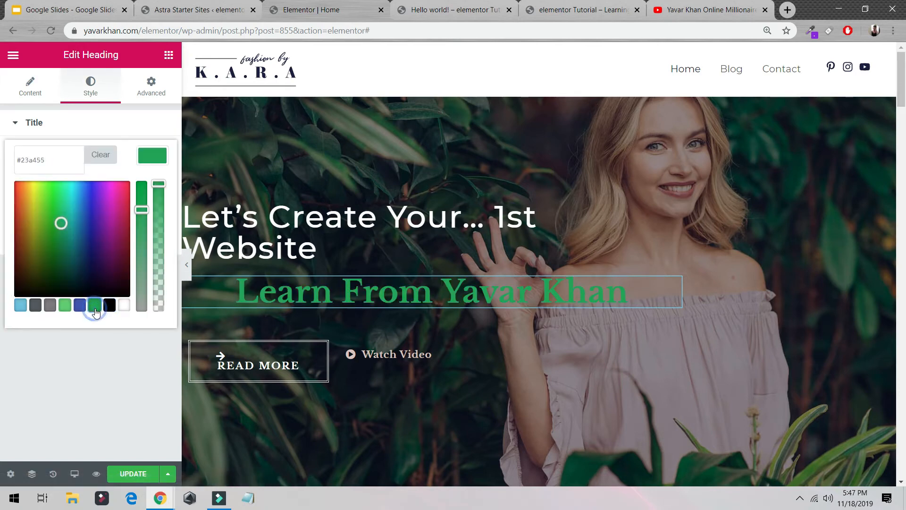
{"action": "left_click", "coordinate": [36, 259]}
{"action": "left_click", "coordinate": [34, 305]}
{"action": "left_click", "coordinate": [124, 305]}
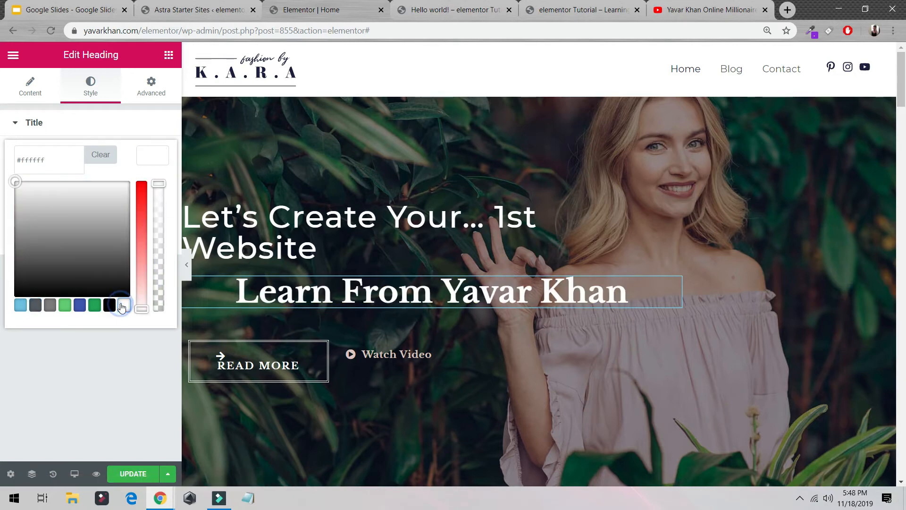
- Delete the "Watch Video" button beside the "READ MORE" button
{"action": "right_click", "coordinate": [437, 349]}
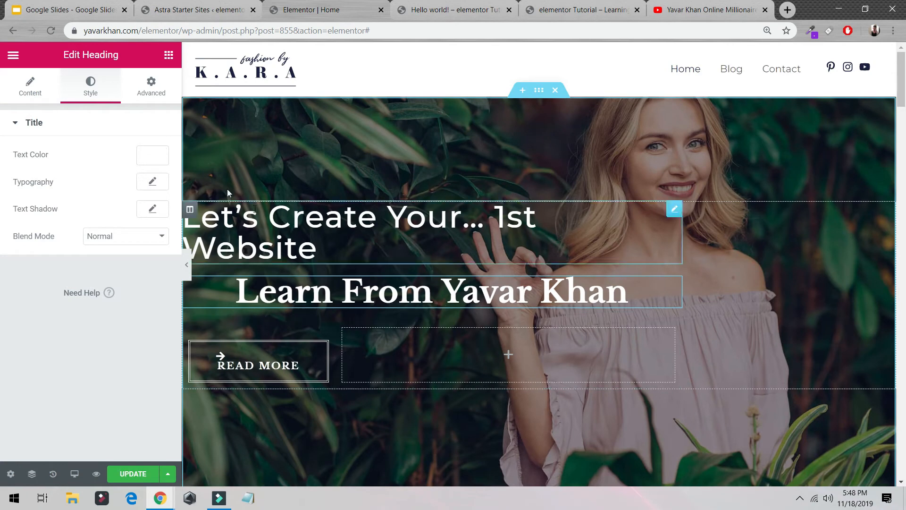
- Save the page, then replace the hero section's background image with a gradient background
{"action": "left_click", "coordinate": [146, 476]}
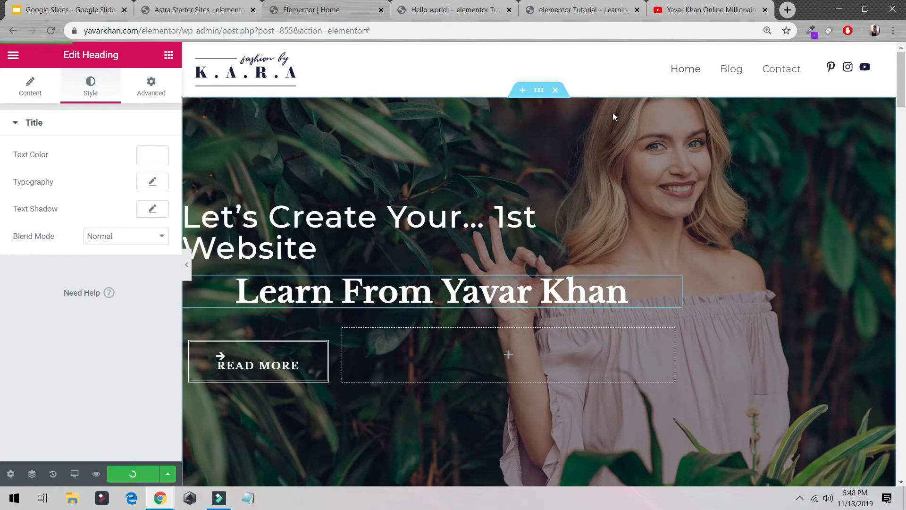
{"action": "left_click", "coordinate": [538, 90]}
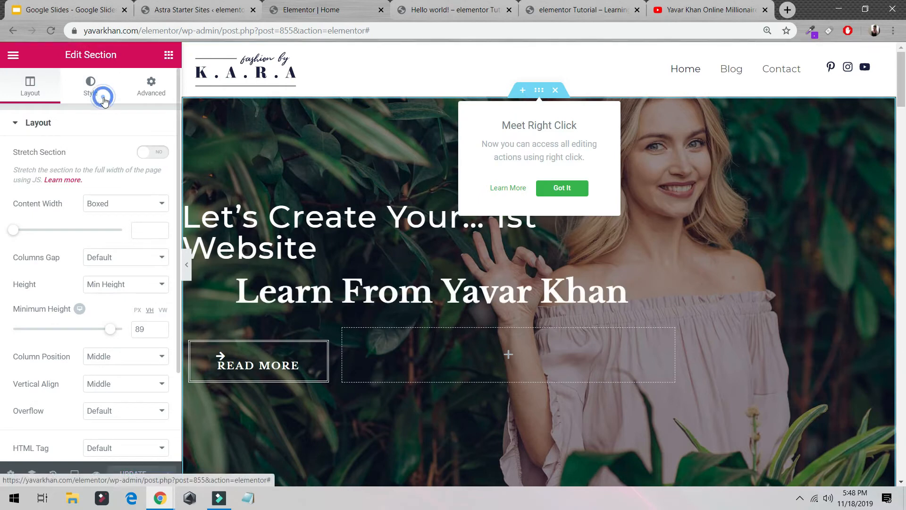
{"action": "left_click", "coordinate": [91, 92]}
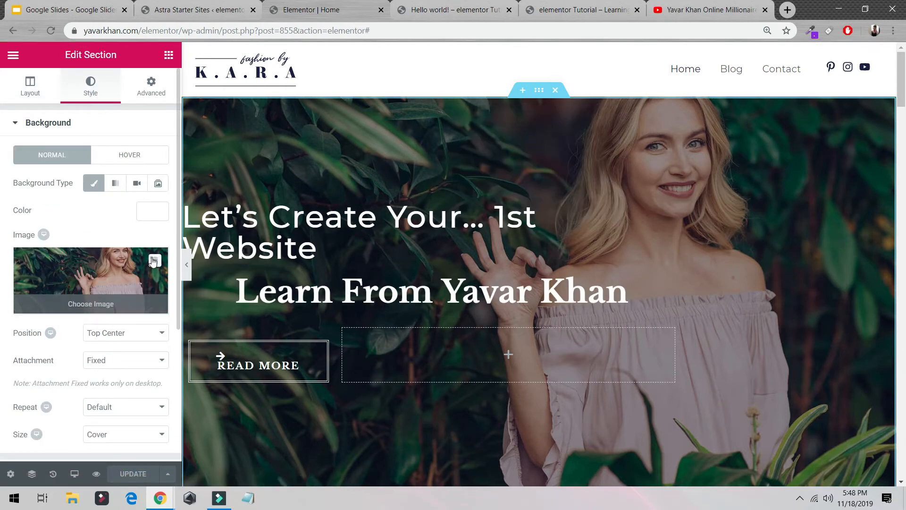
{"action": "left_click", "coordinate": [154, 261]}
{"action": "left_click", "coordinate": [116, 183]}
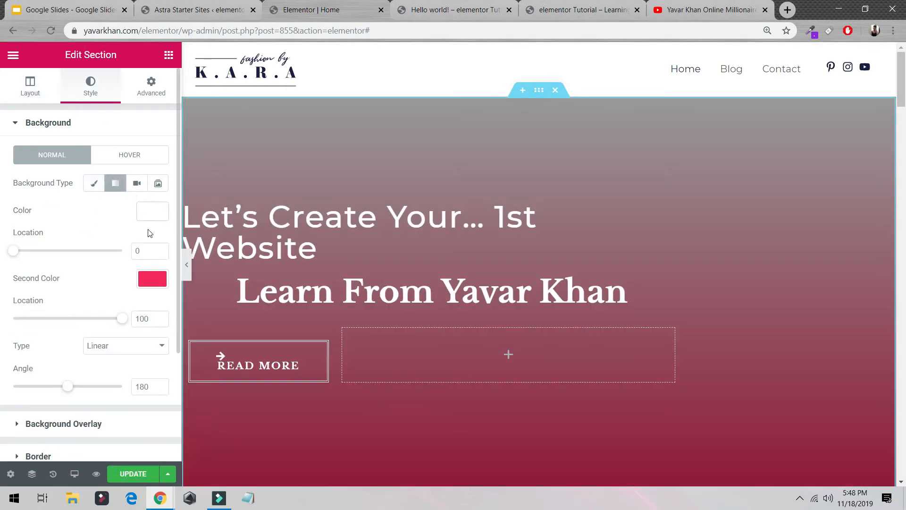
- Set the second color of the hero section's background gradient to dark blue (#12008c)
{"action": "left_click", "coordinate": [148, 281]}
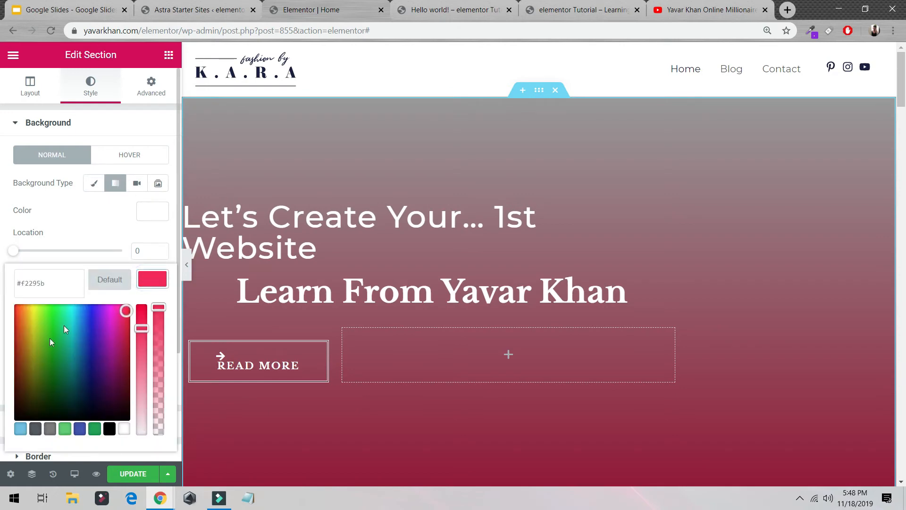
{"action": "left_click_drag", "start_coordinate": [51, 342], "coordinate": [104, 415]}
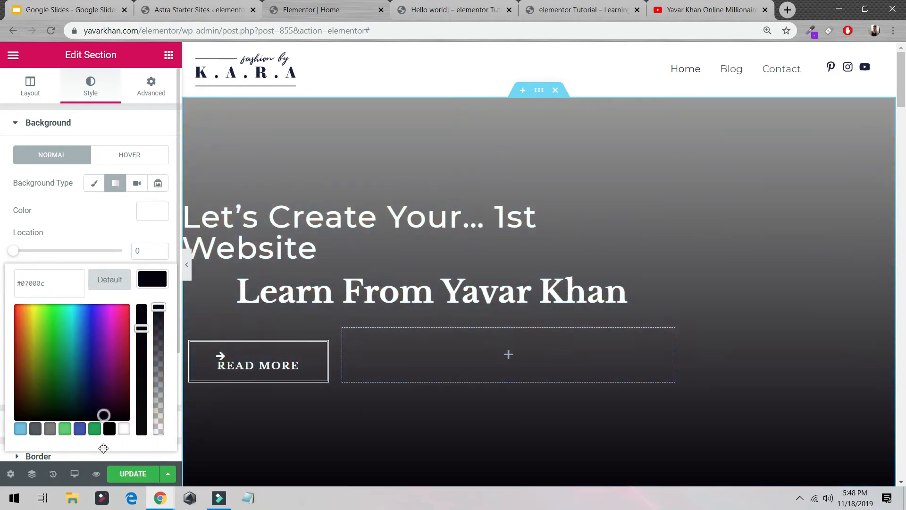
{"action": "left_click_drag", "start_coordinate": [52, 387], "coordinate": [95, 357]}
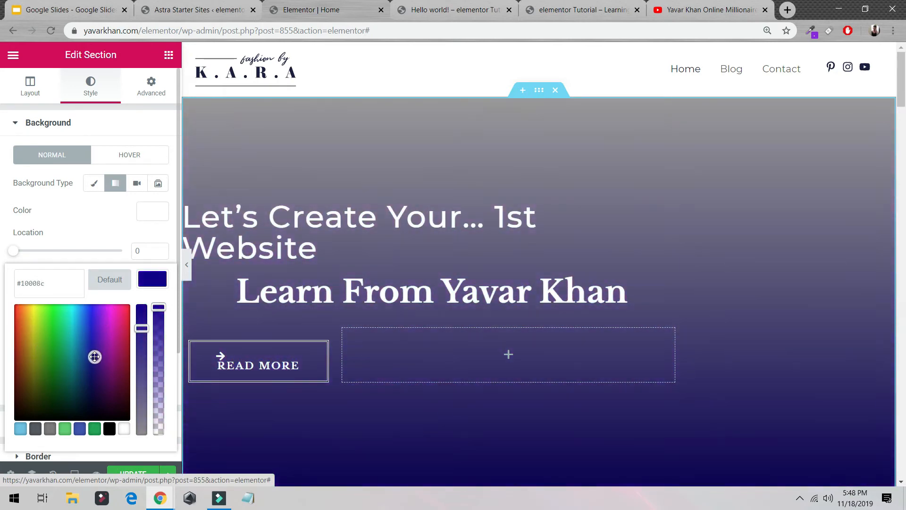
{"action": "left_click_drag", "start_coordinate": [143, 328], "coordinate": [165, 297]}
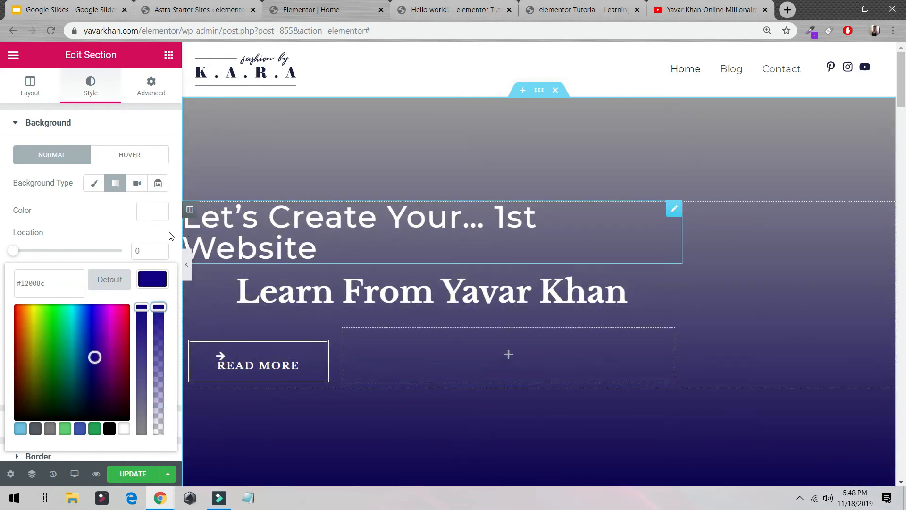
{"action": "left_click", "coordinate": [121, 228]}
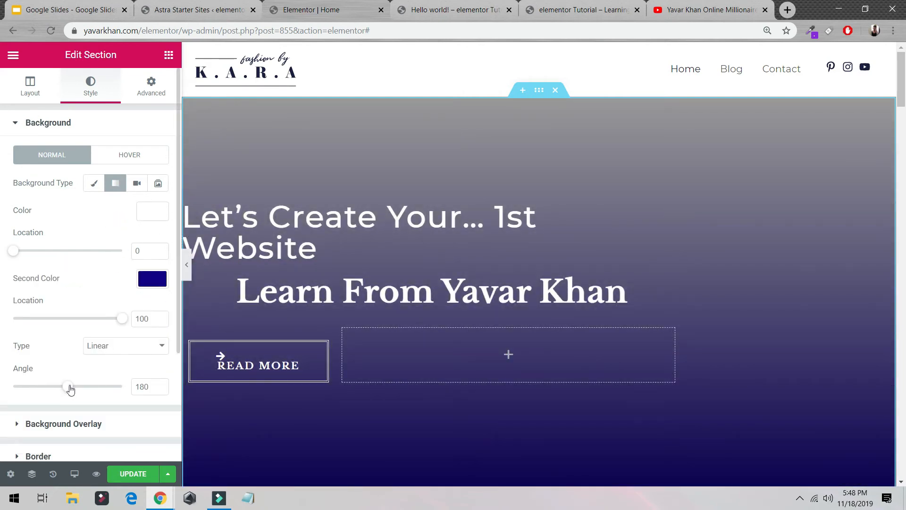
- Set the linear gradient's angle to 360 and update the page
{"action": "left_click_drag", "start_coordinate": [71, 389], "coordinate": [129, 396]}
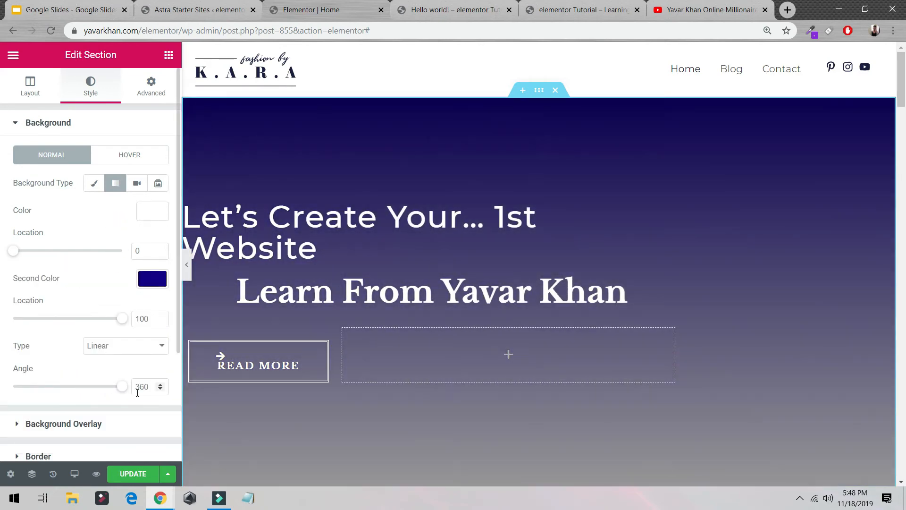
{"action": "scroll", "coordinate": [107, 368], "scroll_direction": "down", "scroll_amount": 3}
{"action": "left_click", "coordinate": [132, 473]}
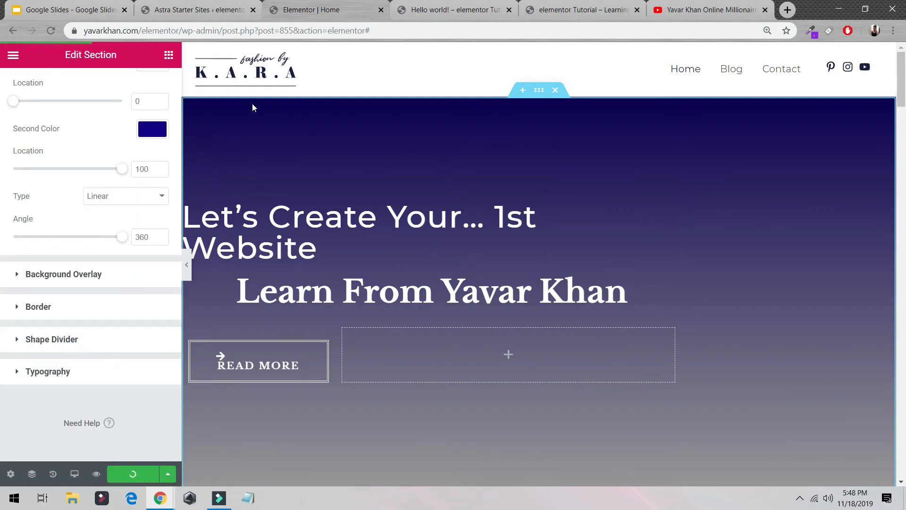
- Link the hero's "READ MORE" button to the copied YouTube channel URL and update the page
{"action": "left_click", "coordinate": [298, 357]}
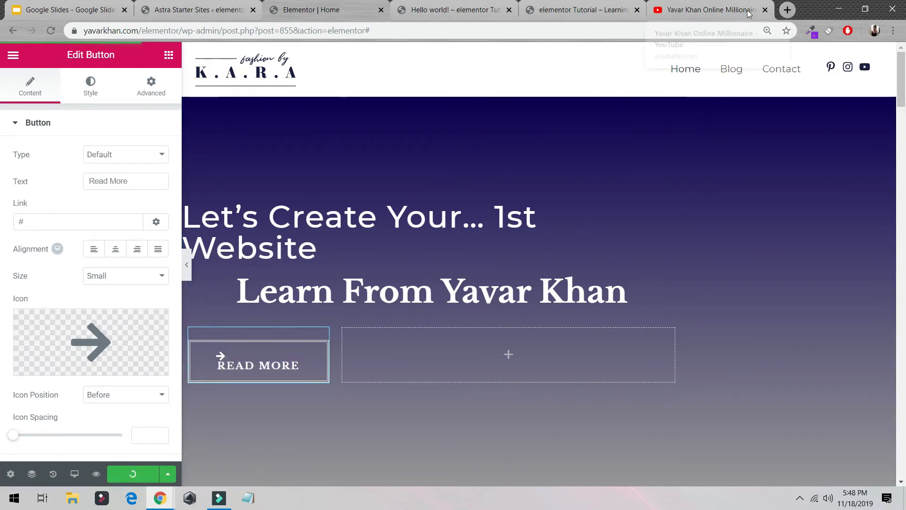
{"action": "left_click", "coordinate": [703, 10]}
{"action": "left_click", "coordinate": [172, 31]}
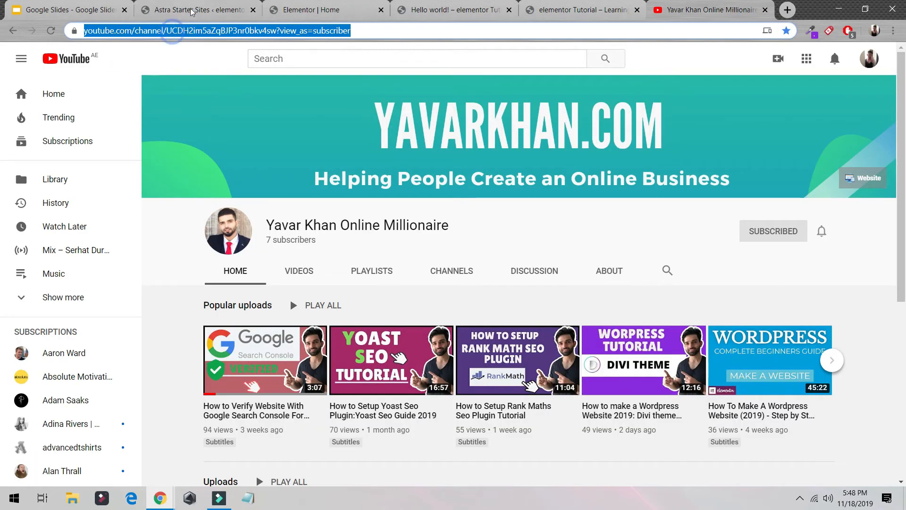
{"action": "left_click", "coordinate": [195, 10]}
{"action": "left_click", "coordinate": [289, 9]}
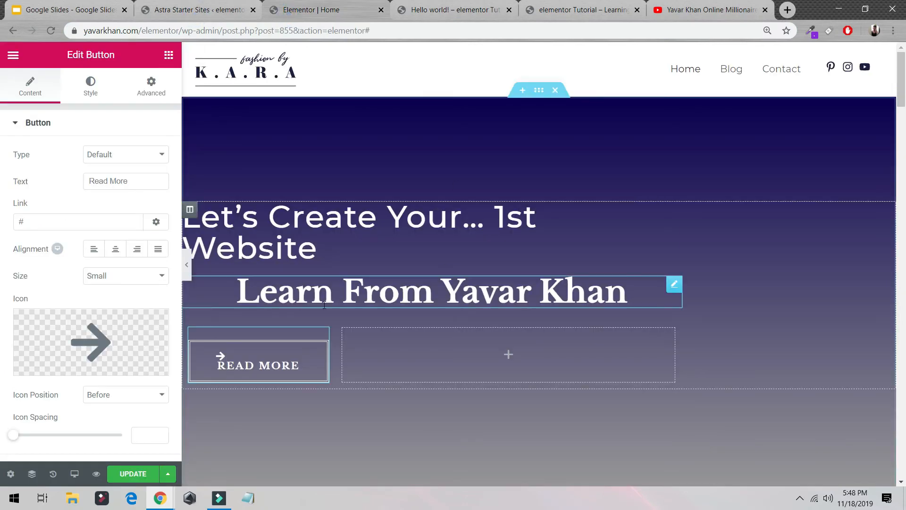
{"action": "left_click", "coordinate": [46, 221]}
{"action": "key", "text": "ctrl+v"}
{"action": "left_click", "coordinate": [133, 476]}
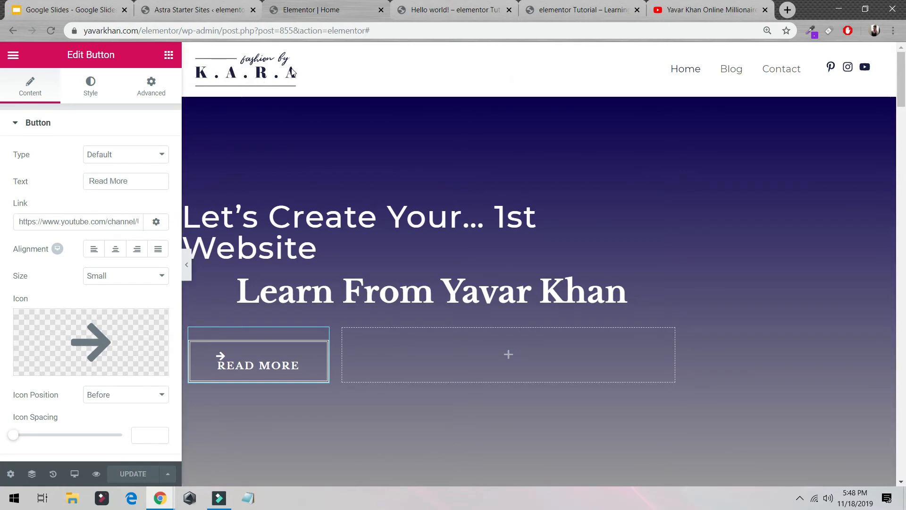
- Look through the video uploads on the linked YouTube channel and return to the Elementor editor
{"action": "left_click", "coordinate": [695, 13]}
{"action": "left_click", "coordinate": [285, 272]}
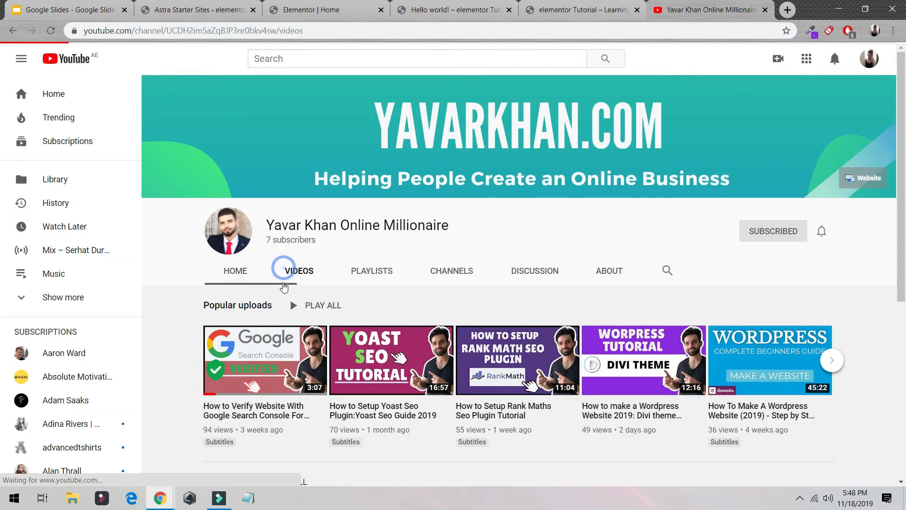
{"action": "scroll", "coordinate": [356, 179], "scroll_direction": "down", "scroll_amount": 5}
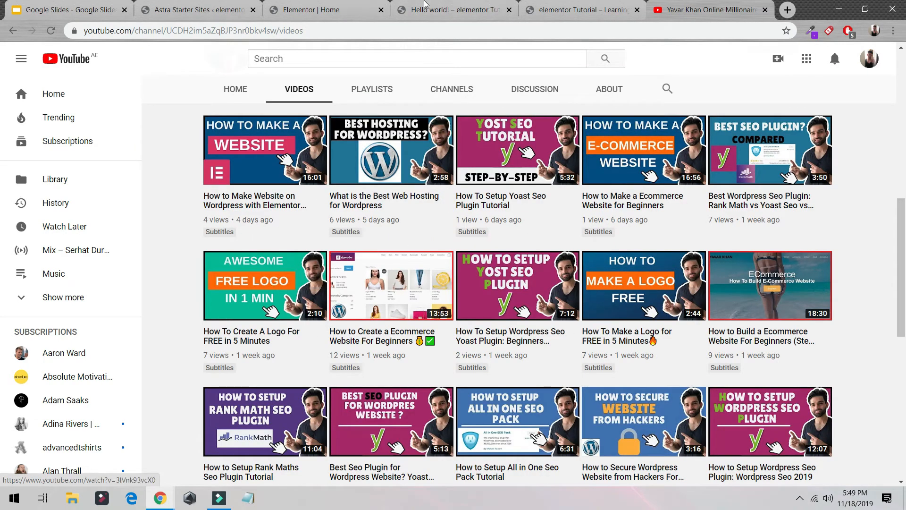
{"action": "left_click", "coordinate": [232, 6]}
{"action": "left_click", "coordinate": [318, 6]}
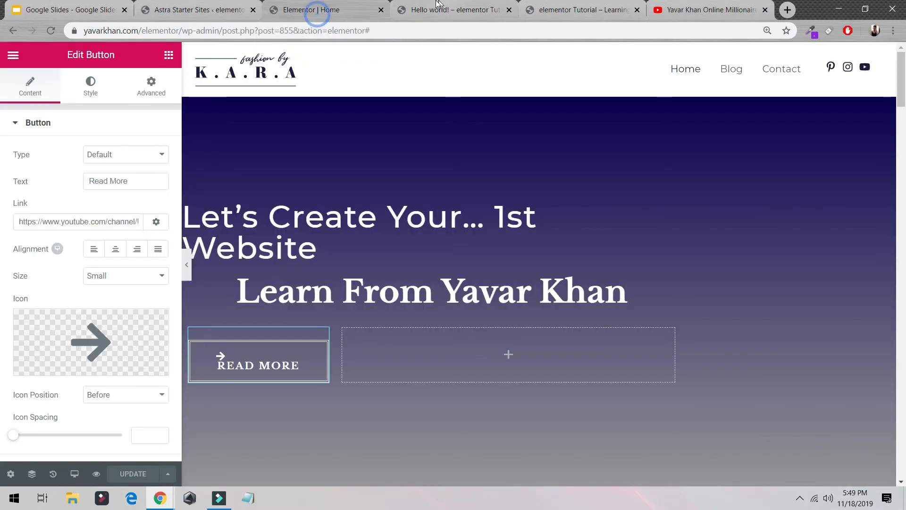
- Exit Elementor to the WordPress dashboard and open the logo upload setting from Astra Options
{"action": "left_click", "coordinate": [14, 54]}
{"action": "left_click", "coordinate": [75, 391]}
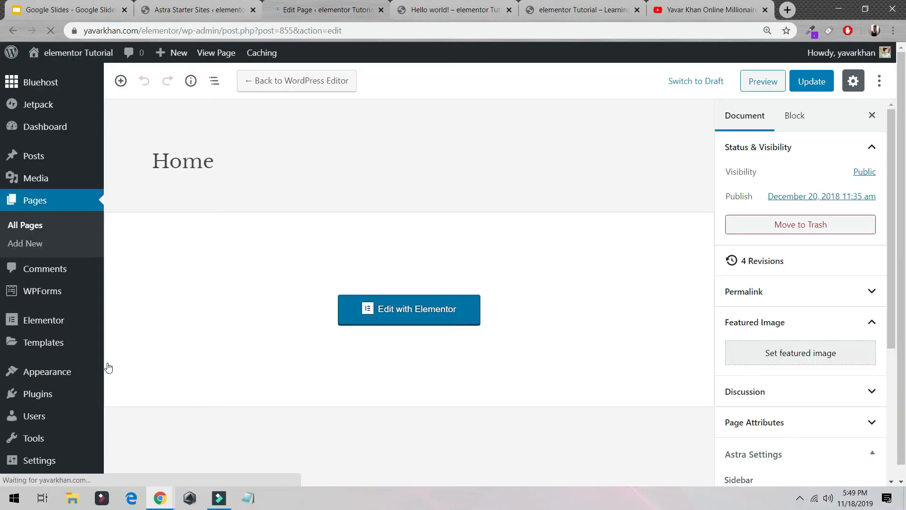
{"action": "mouse_move", "coordinate": [50, 380]}
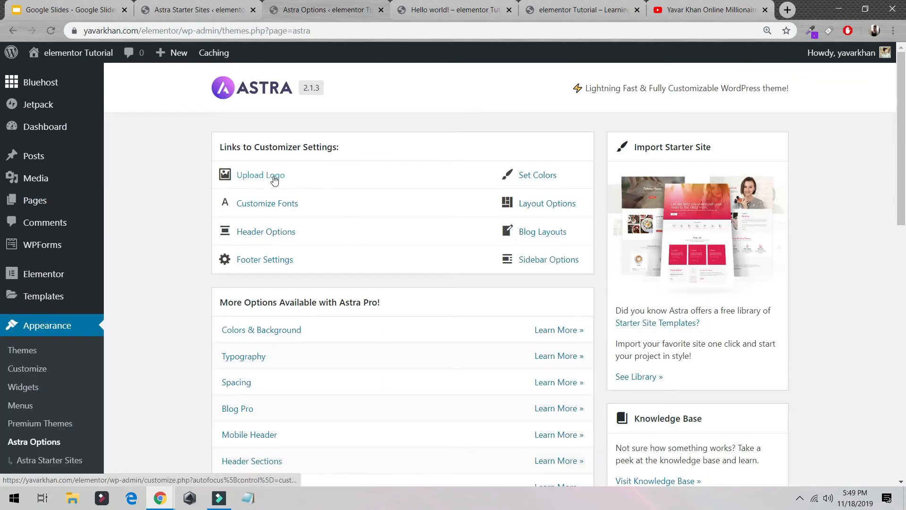
{"action": "left_click", "coordinate": [274, 180]}
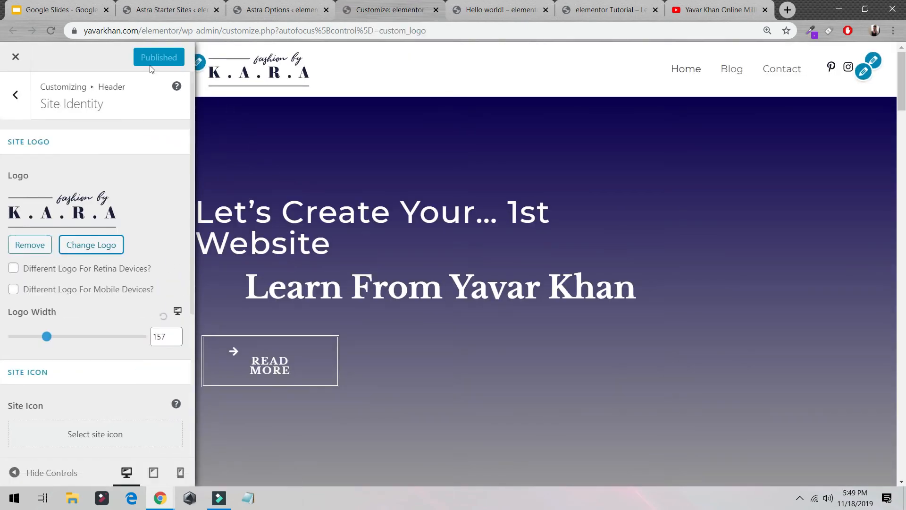
- Replace the site logo with the owner's name logo, copy (4), uploaded from the Downloads folder, and publish the change
{"action": "left_click", "coordinate": [92, 246]}
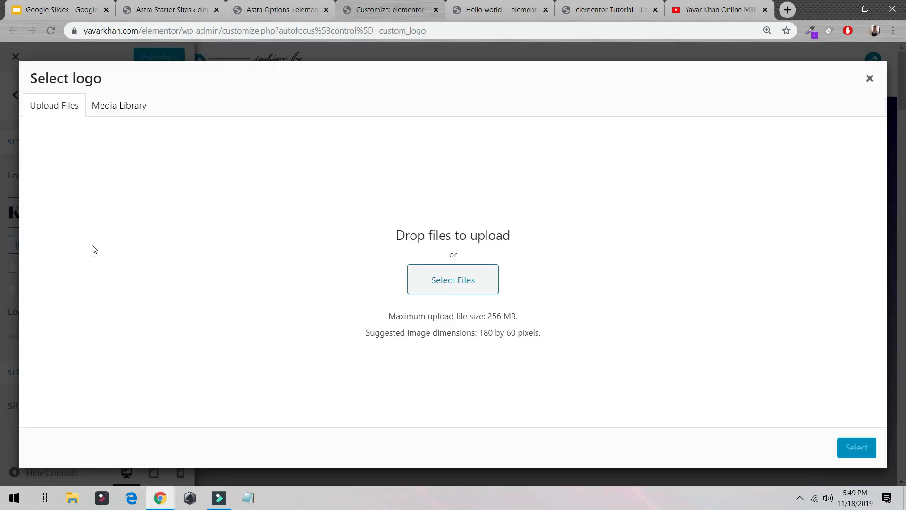
{"action": "left_click", "coordinate": [112, 113]}
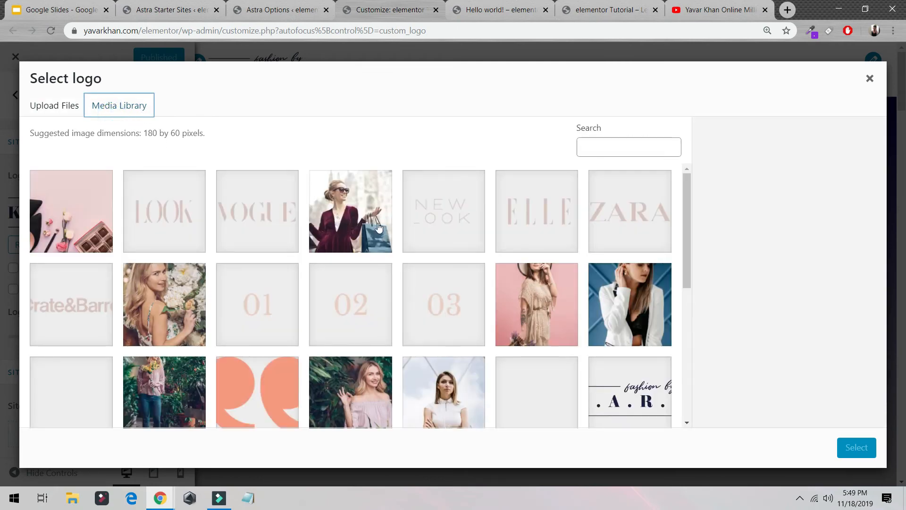
{"action": "left_click", "coordinate": [61, 101]}
{"action": "left_click", "coordinate": [438, 289]}
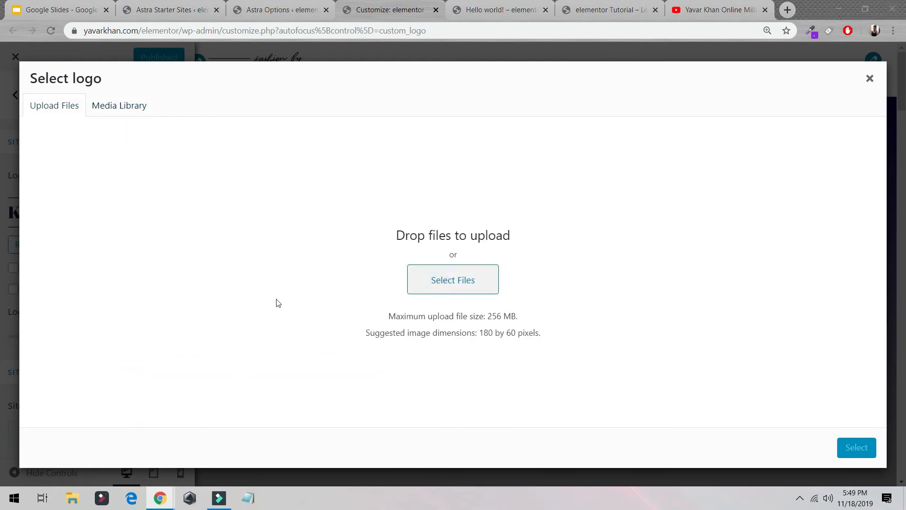
{"action": "left_click", "coordinate": [55, 105]}
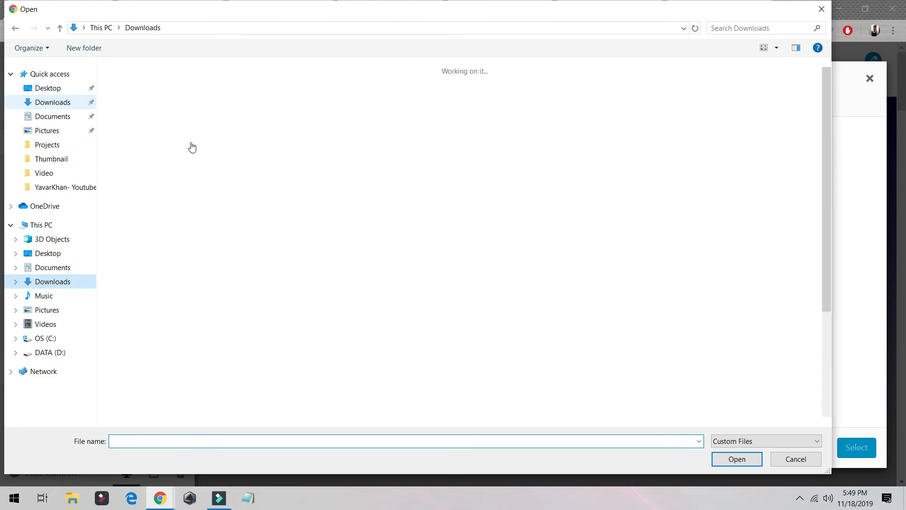
{"action": "left_click", "coordinate": [489, 200]}
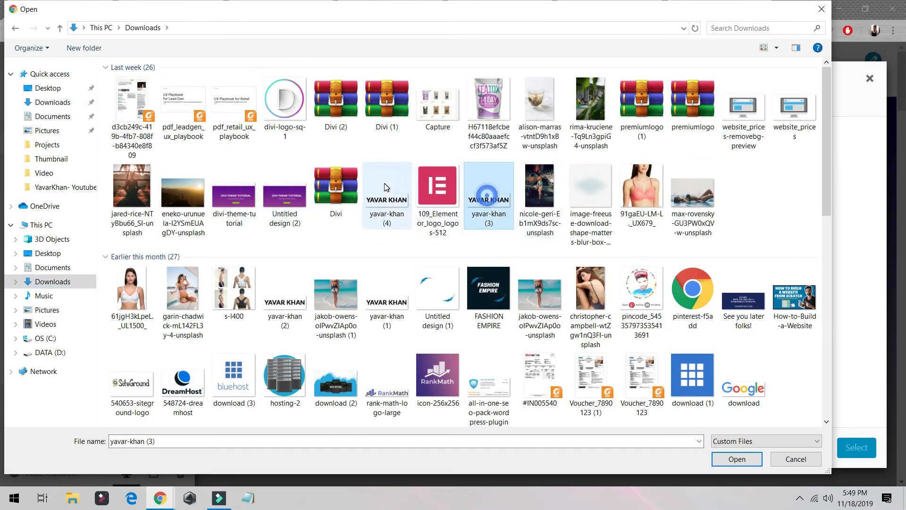
{"action": "double_click", "coordinate": [387, 196]}
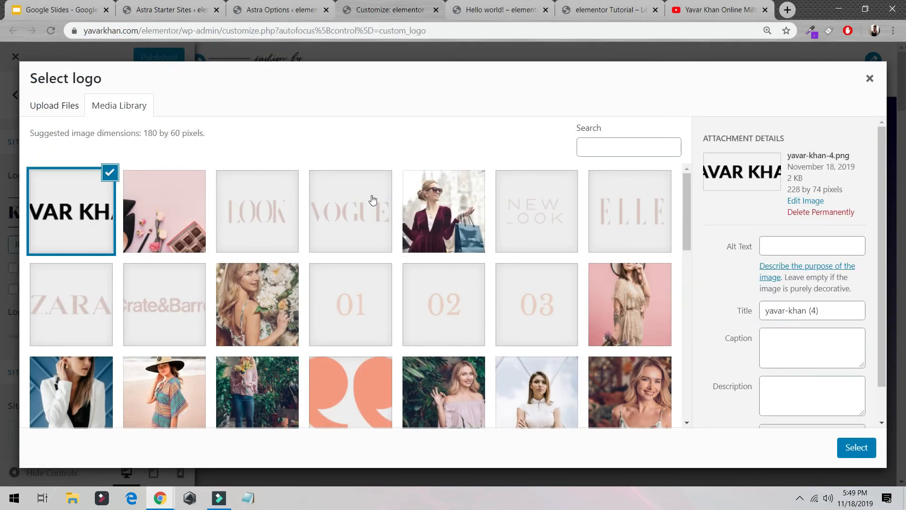
{"action": "left_click", "coordinate": [850, 446]}
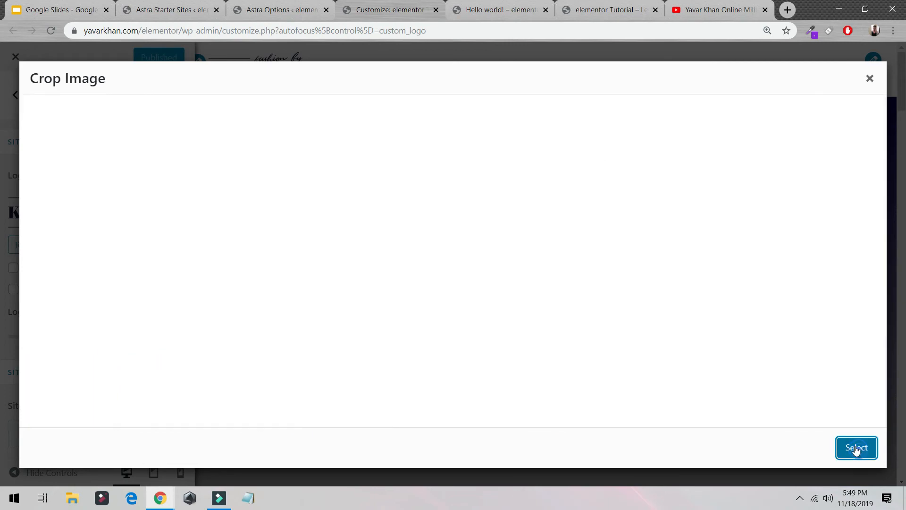
{"action": "left_click", "coordinate": [867, 451]}
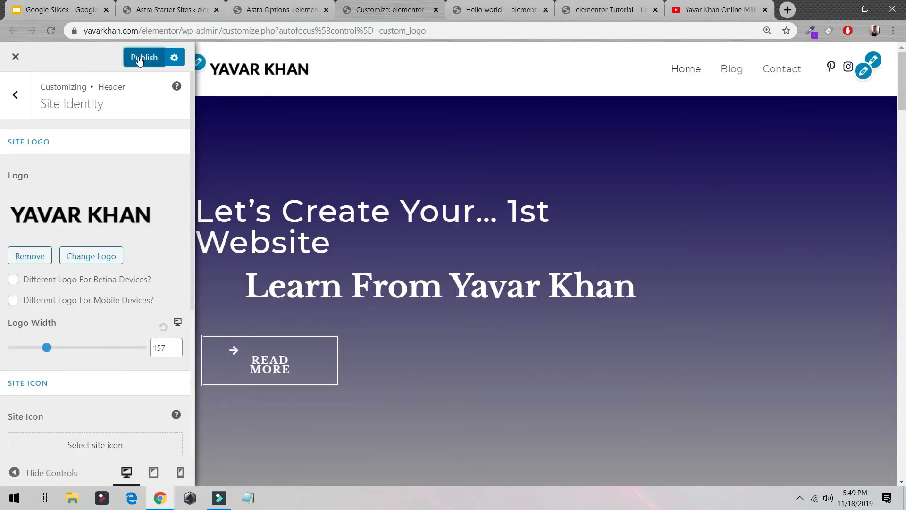
{"action": "left_click", "coordinate": [139, 57]}
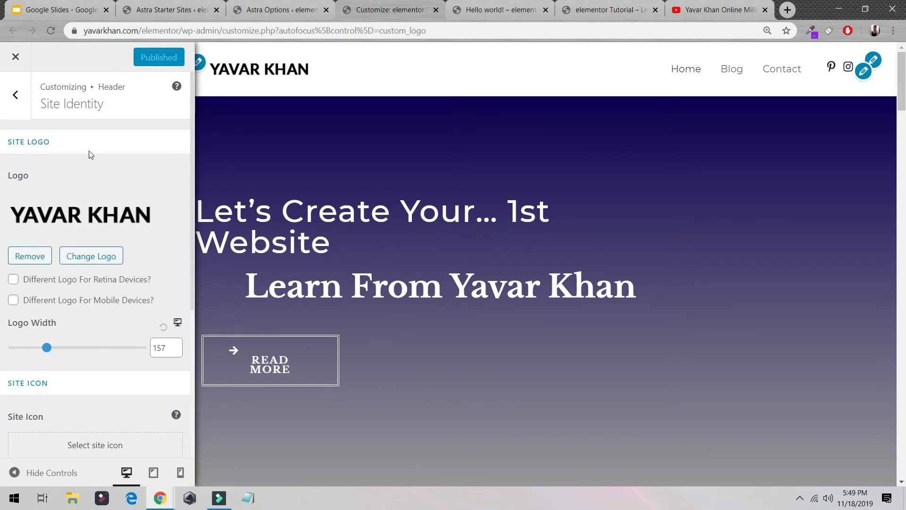
- Close the customizer and open the live site in a new tab to review the home page's header, hero and lower sections
{"action": "left_click", "coordinate": [25, 71]}
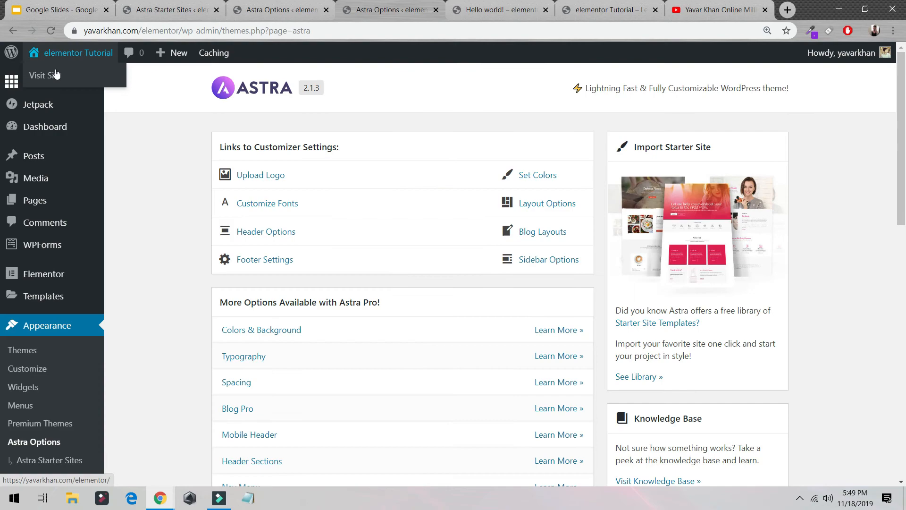
{"action": "middle_click", "coordinate": [56, 74]}
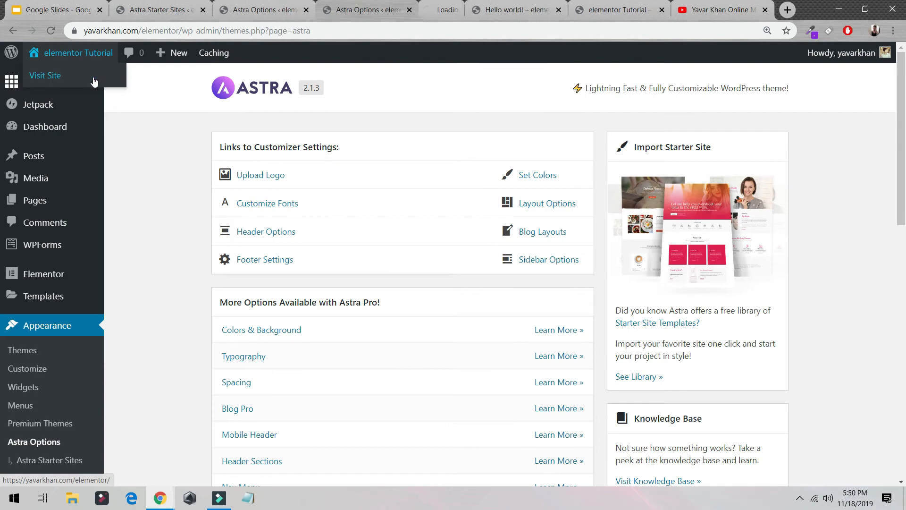
{"action": "left_click", "coordinate": [407, 14]}
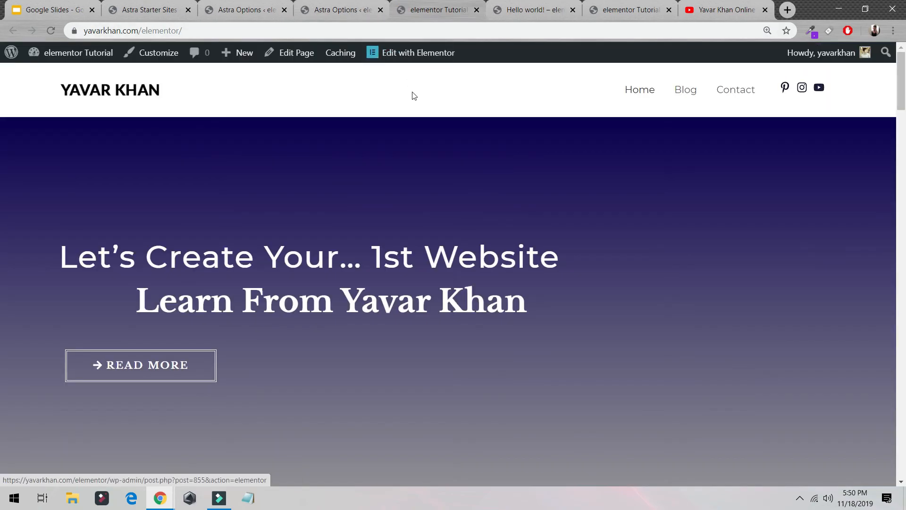
{"action": "scroll", "coordinate": [173, 122], "scroll_direction": "down", "scroll_amount": 10}
{"action": "scroll", "coordinate": [202, 163], "scroll_direction": "down", "scroll_amount": 3}
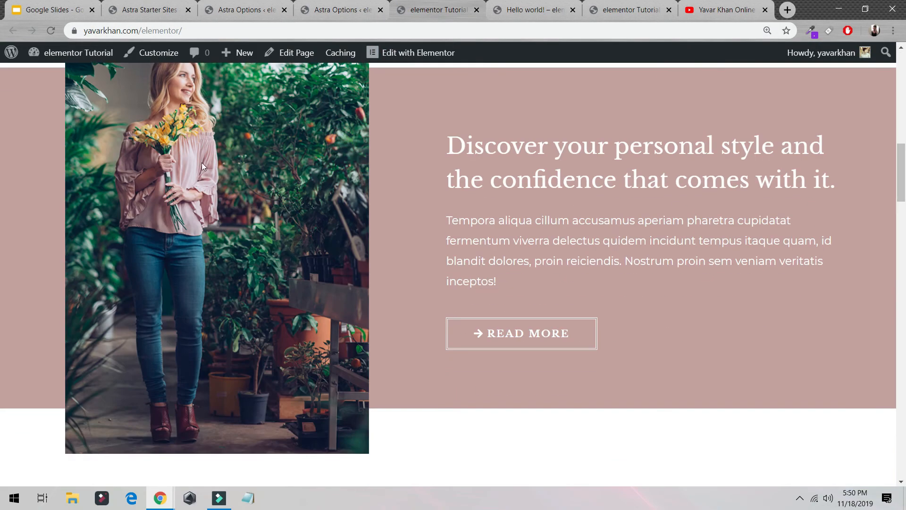
{"action": "scroll", "coordinate": [227, 178], "scroll_direction": "up", "scroll_amount": 8}
{"action": "scroll", "coordinate": [270, 181], "scroll_direction": "down", "scroll_amount": 6}
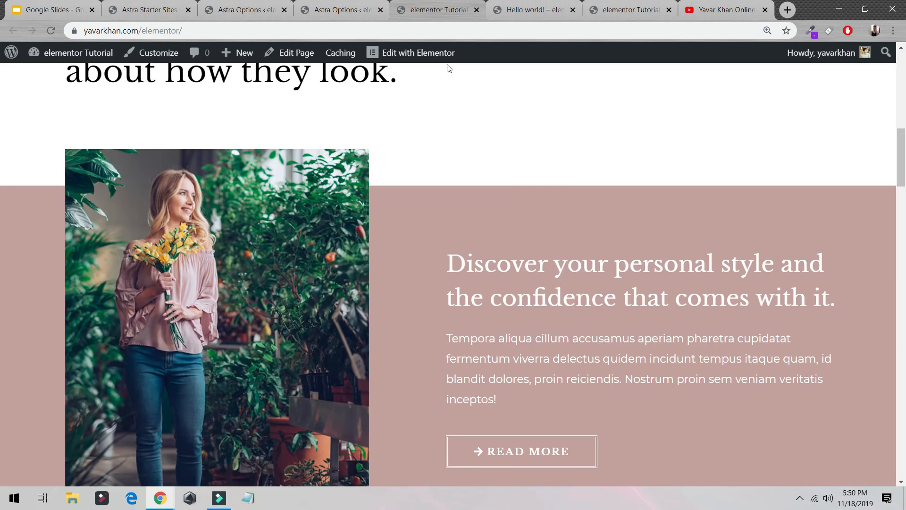
- Open the home page in the Elementor editor and view the page with the widget panel temporarily hidden
{"action": "scroll", "coordinate": [337, 209], "scroll_direction": "up", "scroll_amount": 3}
{"action": "left_click", "coordinate": [420, 55]}
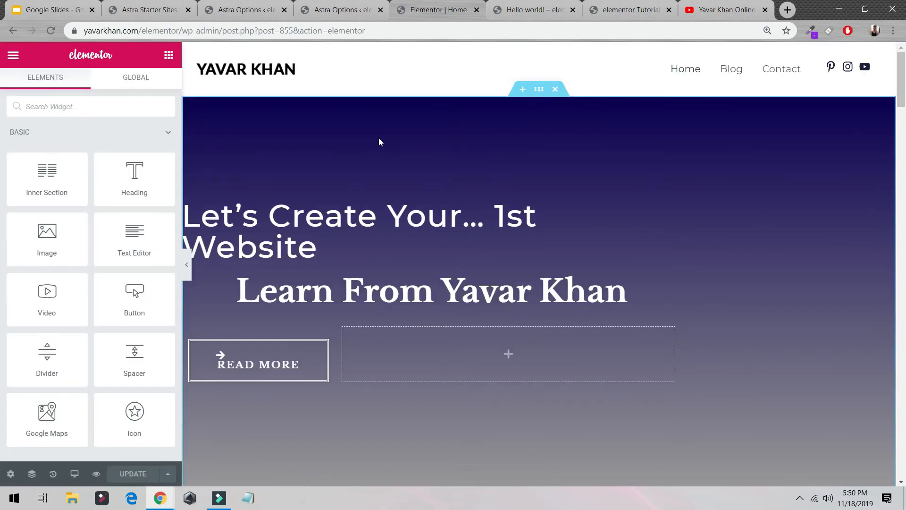
{"action": "left_click", "coordinate": [184, 266]}
{"action": "scroll", "coordinate": [298, 250], "scroll_direction": "down", "scroll_amount": 8}
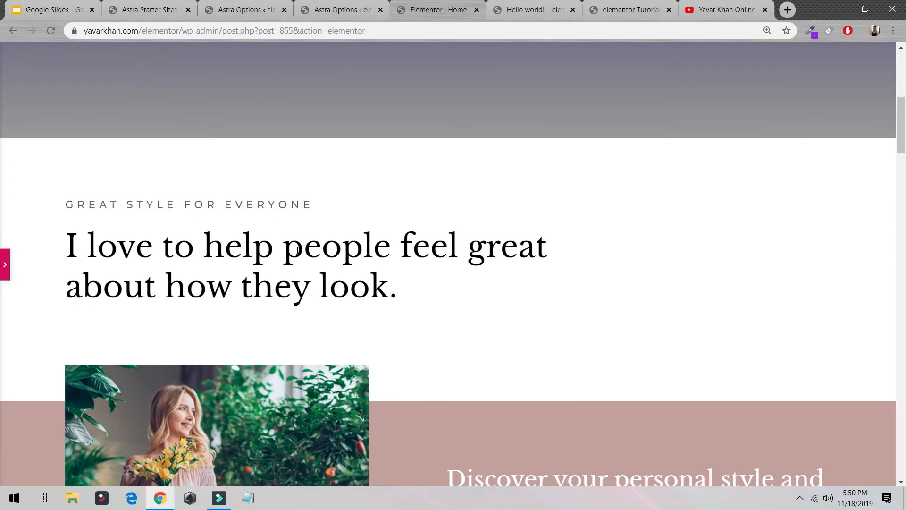
{"action": "left_click", "coordinate": [4, 267]}
- Delete all home page sections below the hero, from "Great Style for Everyone" through the "Consultations are free!" contact section
{"action": "left_click", "coordinate": [556, 131]}
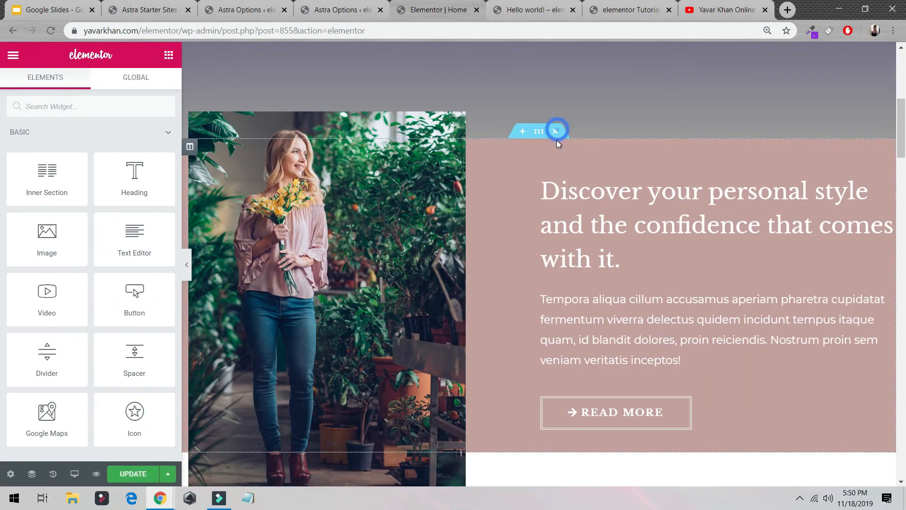
{"action": "left_click", "coordinate": [556, 132]}
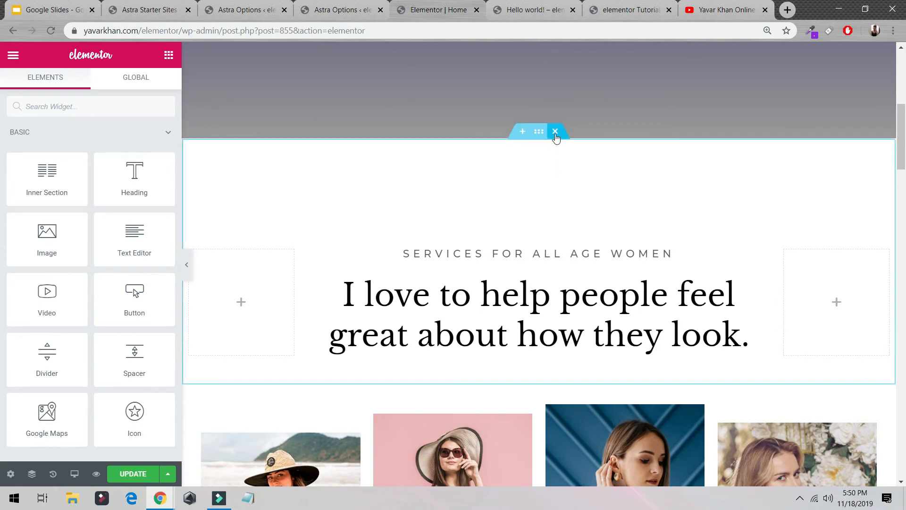
{"action": "left_click", "coordinate": [556, 131]}
{"action": "left_click", "coordinate": [555, 131]}
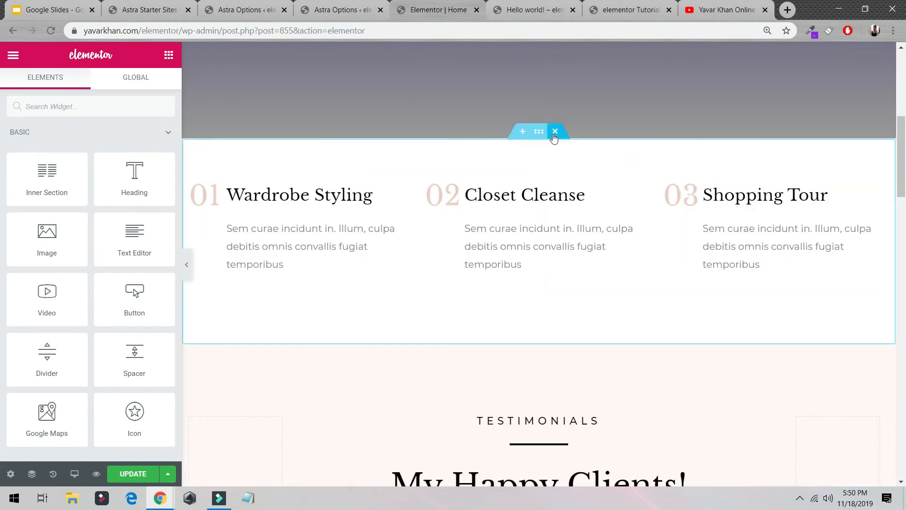
{"action": "left_click", "coordinate": [555, 132]}
{"action": "left_click", "coordinate": [556, 131]}
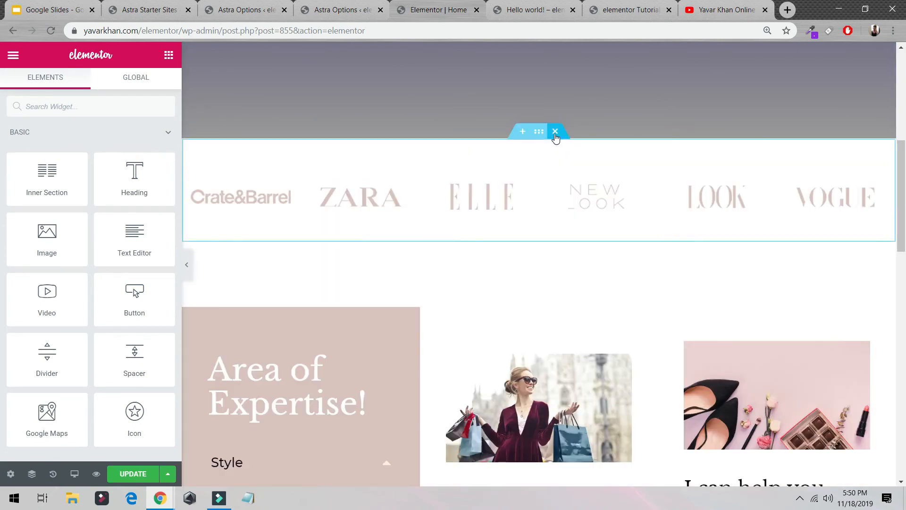
{"action": "left_click", "coordinate": [555, 131]}
{"action": "left_click", "coordinate": [556, 132]}
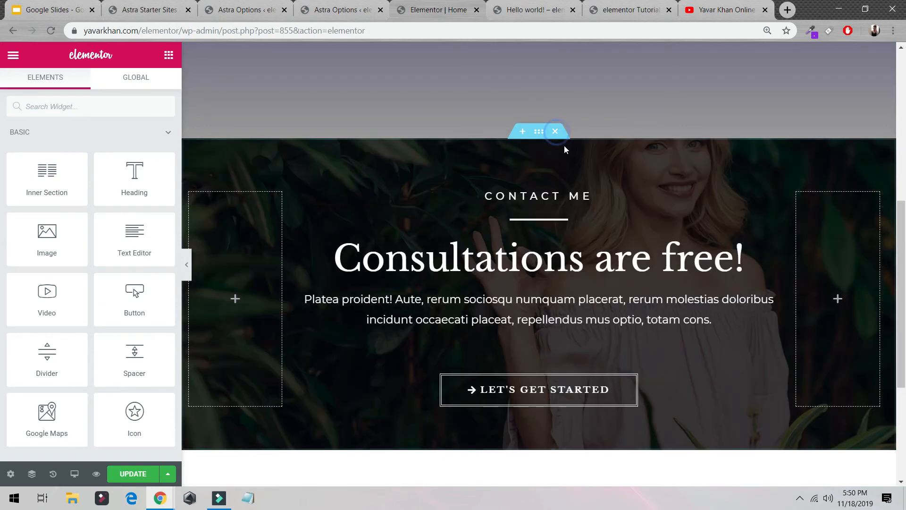
{"action": "left_click", "coordinate": [555, 131]}
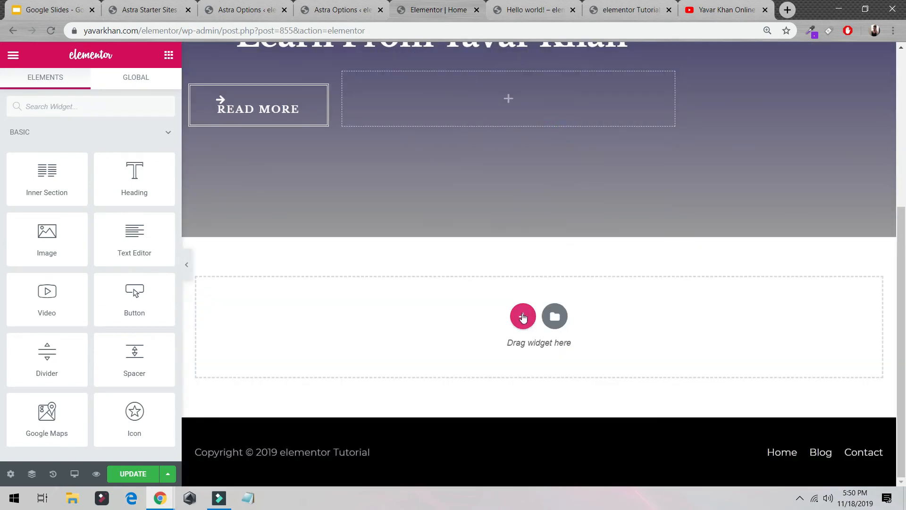
- Insert the white "Finding Something Interesting ?" block from the template library's Call To Action category below the hero
{"action": "left_click", "coordinate": [554, 319]}
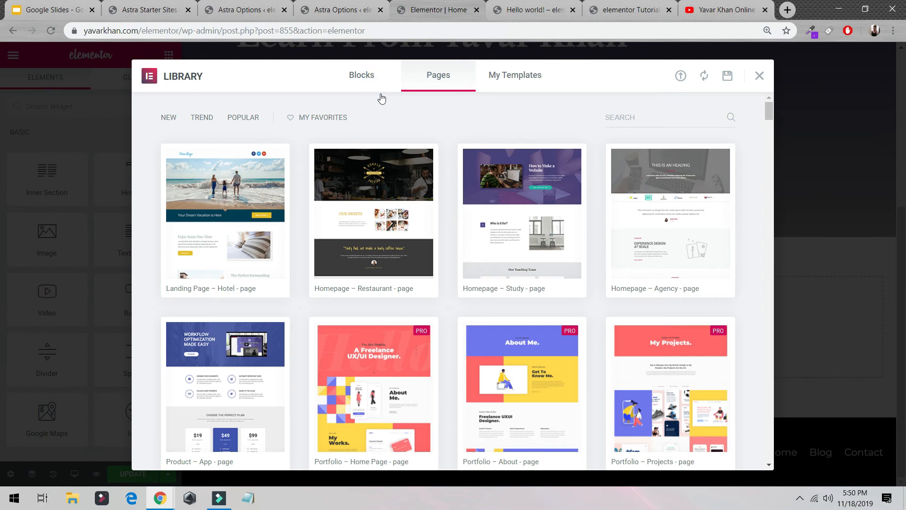
{"action": "left_click", "coordinate": [354, 83]}
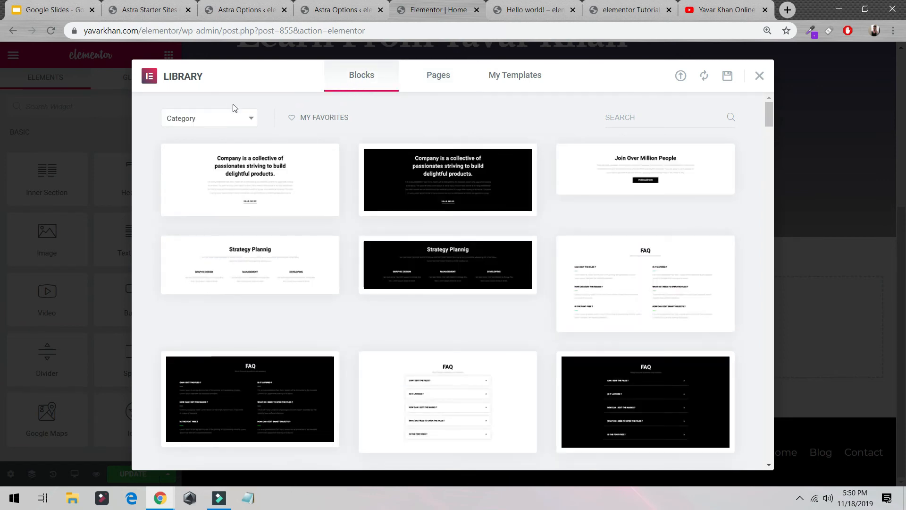
{"action": "left_click", "coordinate": [235, 119]}
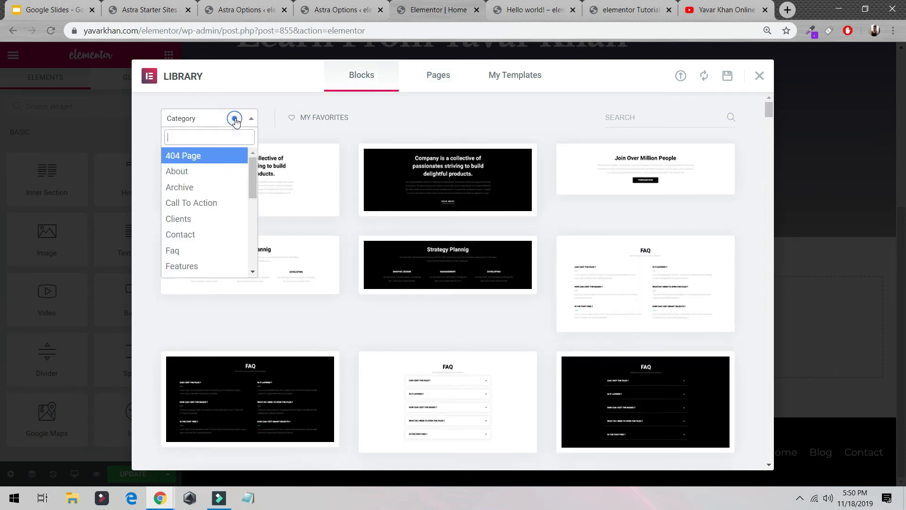
{"action": "left_click", "coordinate": [235, 206]}
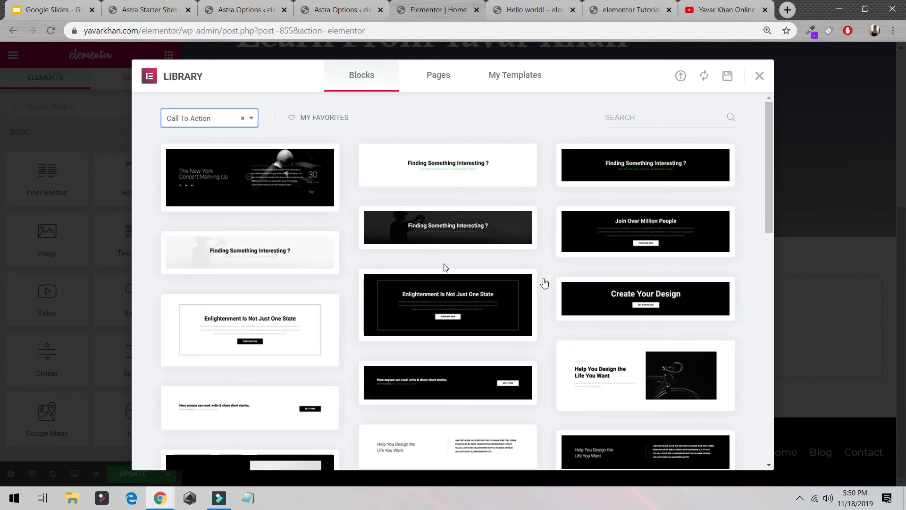
{"action": "mouse_move", "coordinate": [413, 170]}
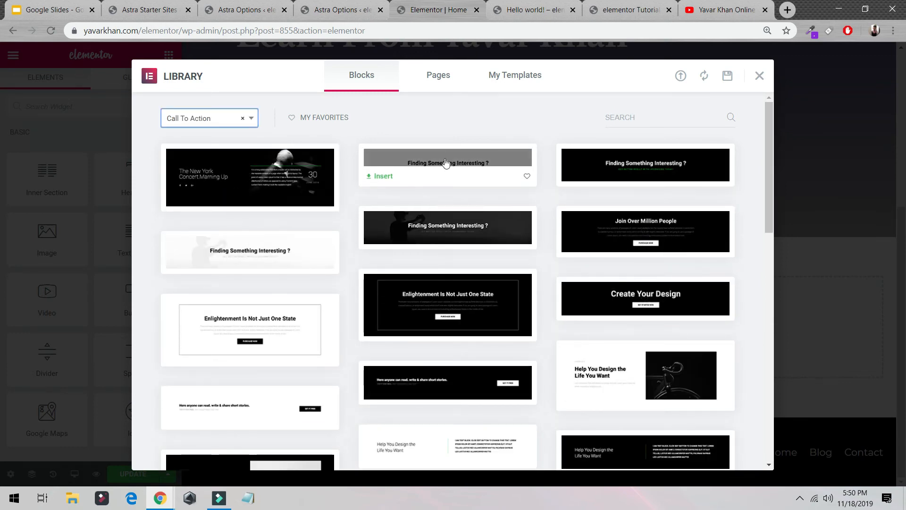
{"action": "left_click", "coordinate": [382, 177]}
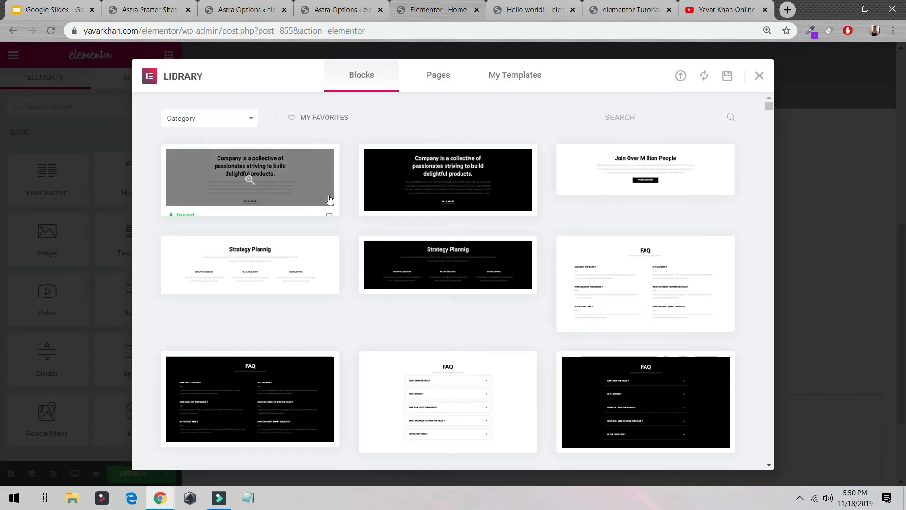
- Preview the Homepage – Study page template in the library and insert it below the call-to-action block
{"action": "scroll", "coordinate": [447, 245], "scroll_direction": "down", "scroll_amount": 5}
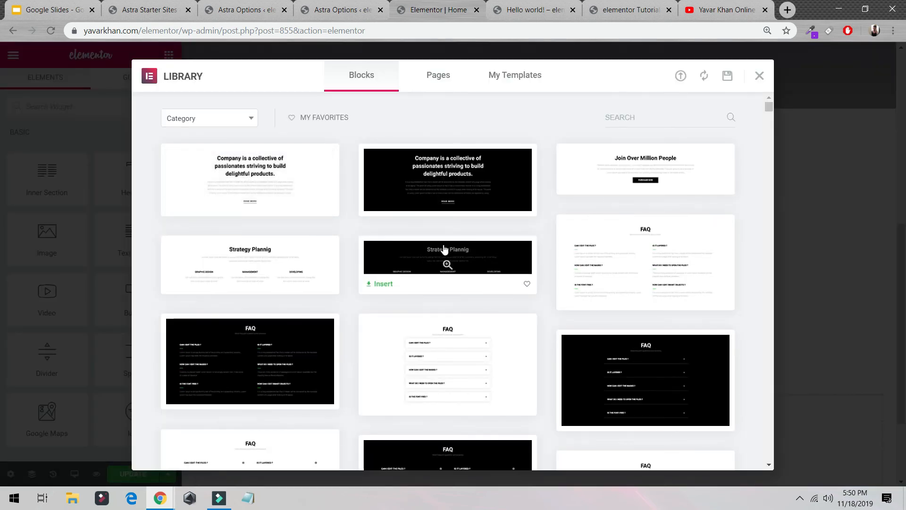
{"action": "mouse_move", "coordinate": [437, 260]}
{"action": "scroll", "coordinate": [418, 274], "scroll_direction": "up", "scroll_amount": 5}
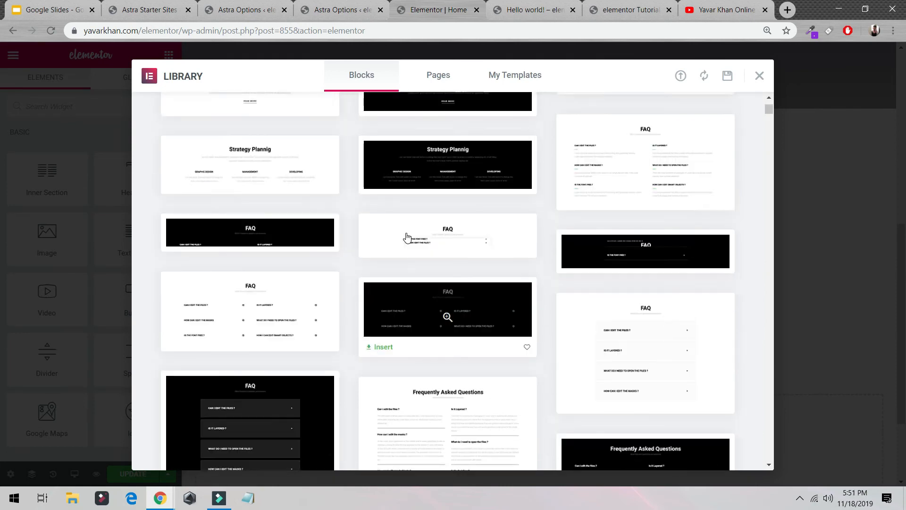
{"action": "left_click", "coordinate": [438, 80]}
{"action": "mouse_move", "coordinate": [240, 268]}
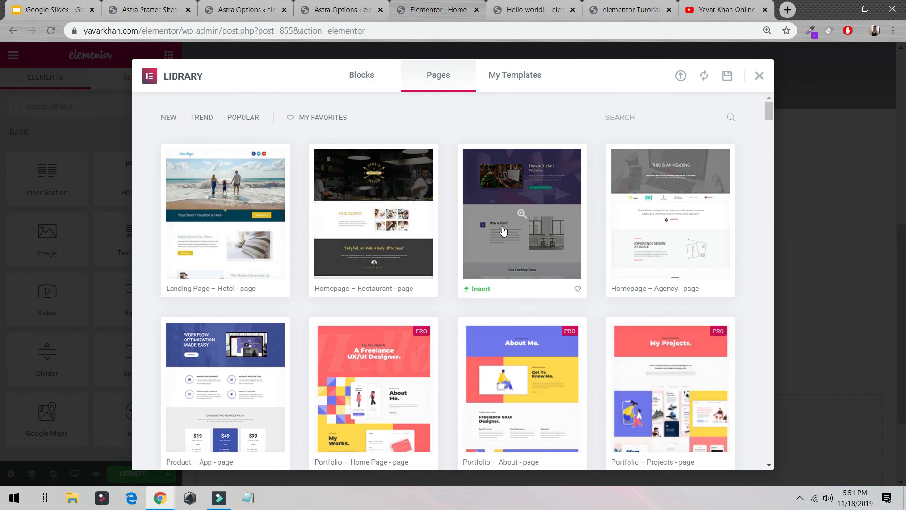
{"action": "left_click", "coordinate": [501, 231]}
{"action": "scroll", "coordinate": [504, 234], "scroll_direction": "down", "scroll_amount": 10}
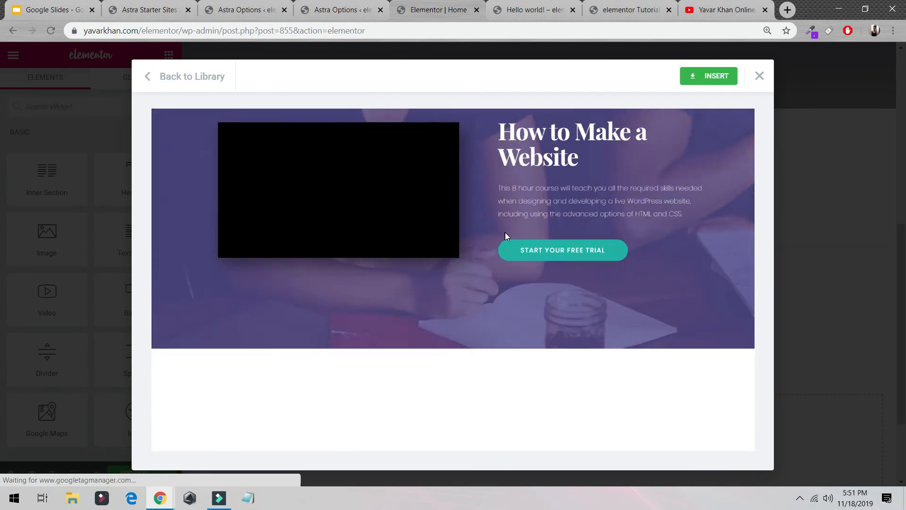
{"action": "scroll", "coordinate": [562, 252], "scroll_direction": "up", "scroll_amount": 3}
{"action": "left_click", "coordinate": [703, 76]}
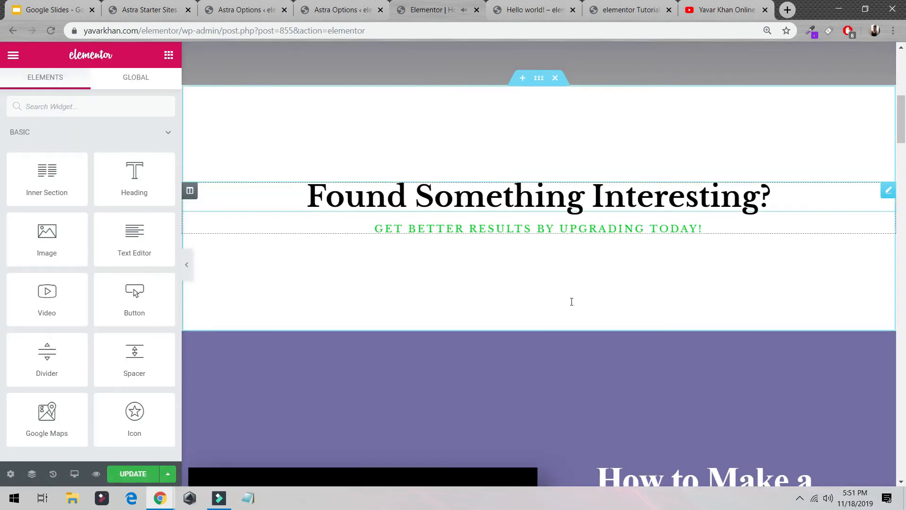
- Look through the inserted Study template from the video section down to the contact map, pausing its playing video
{"action": "scroll", "coordinate": [540, 278], "scroll_direction": "down", "scroll_amount": 15}
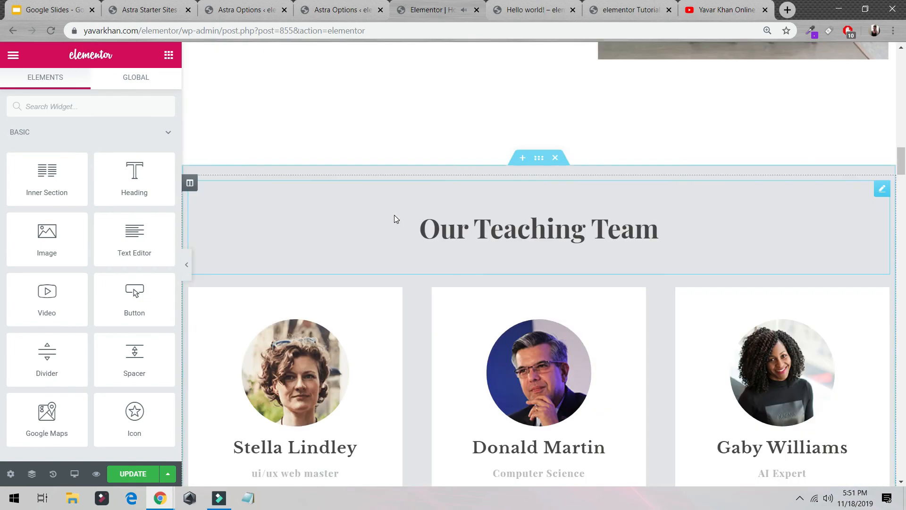
{"action": "scroll", "coordinate": [395, 219], "scroll_direction": "up", "scroll_amount": 15}
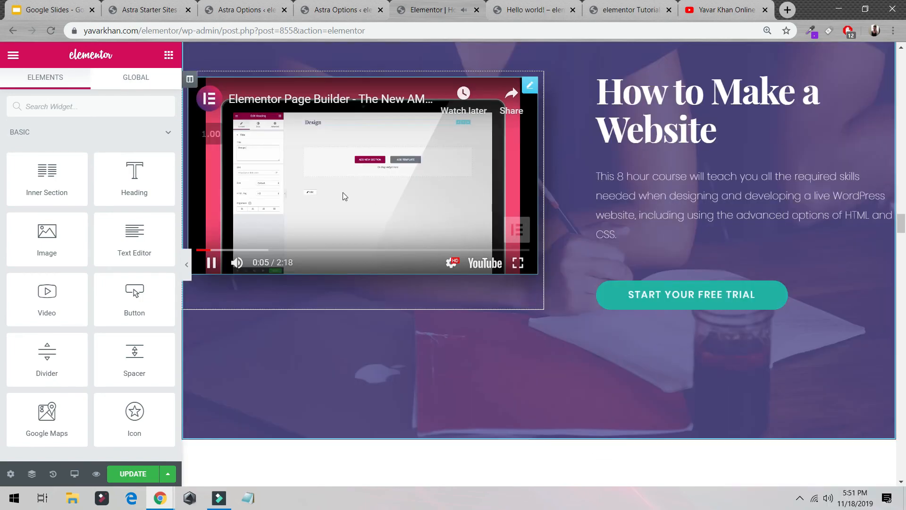
{"action": "left_click", "coordinate": [211, 263]}
{"action": "scroll", "coordinate": [458, 287], "scroll_direction": "down", "scroll_amount": 20}
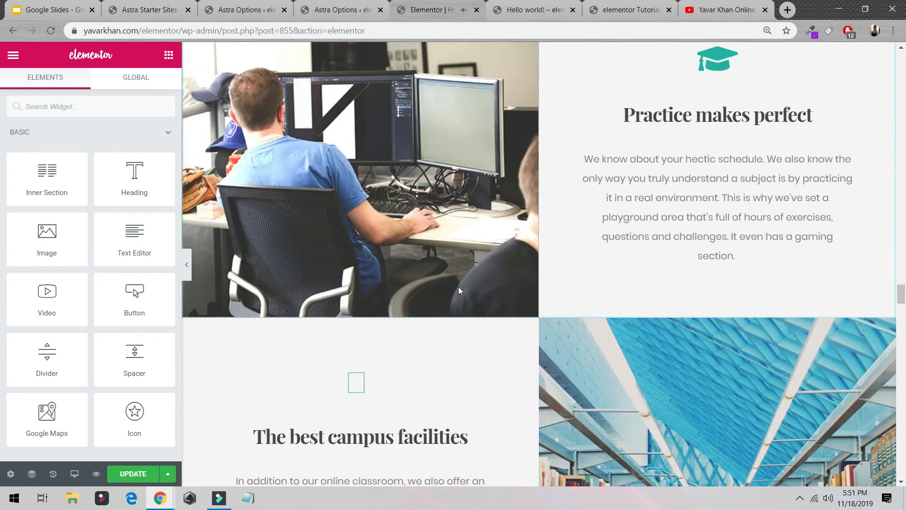
{"action": "scroll", "coordinate": [460, 287], "scroll_direction": "up", "scroll_amount": 20}
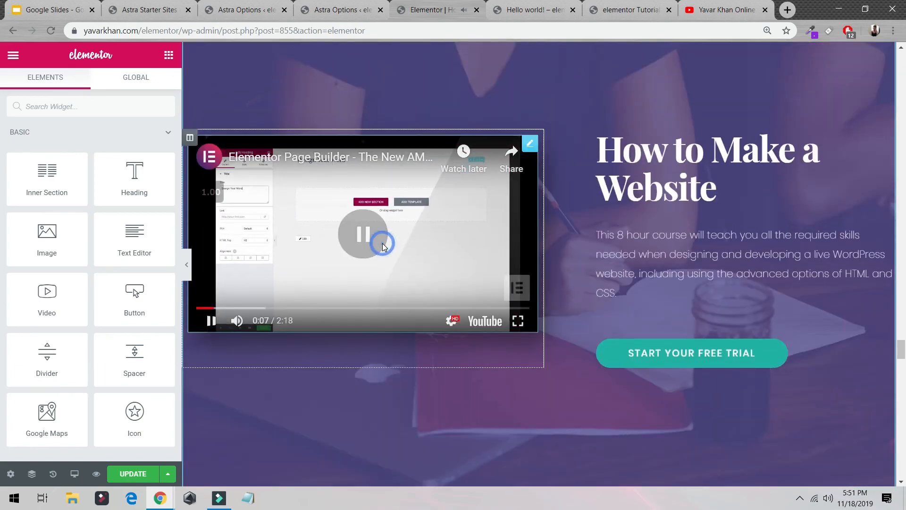
{"action": "scroll", "coordinate": [382, 242], "scroll_direction": "down", "scroll_amount": 6}
{"action": "scroll", "coordinate": [401, 264], "scroll_direction": "down", "scroll_amount": 8}
{"action": "scroll", "coordinate": [424, 277], "scroll_direction": "down", "scroll_amount": 12}
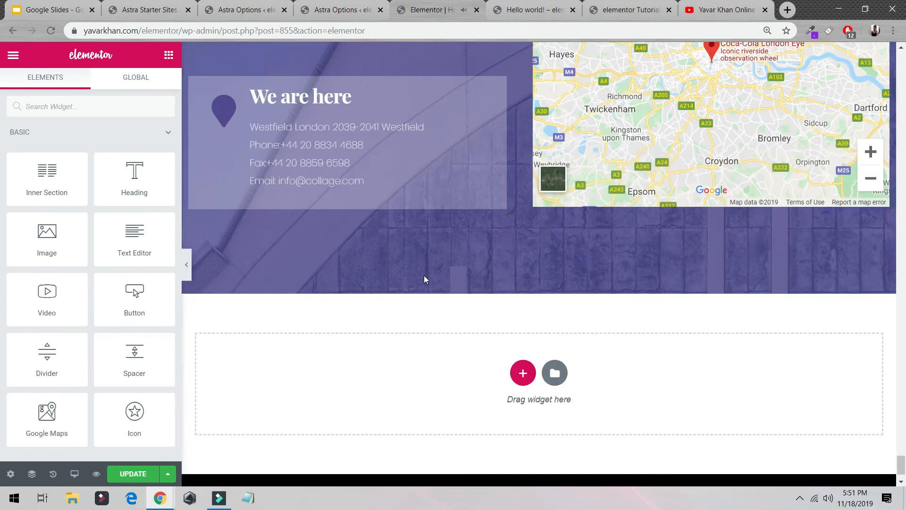
{"action": "scroll", "coordinate": [424, 277], "scroll_direction": "up", "scroll_amount": 20}
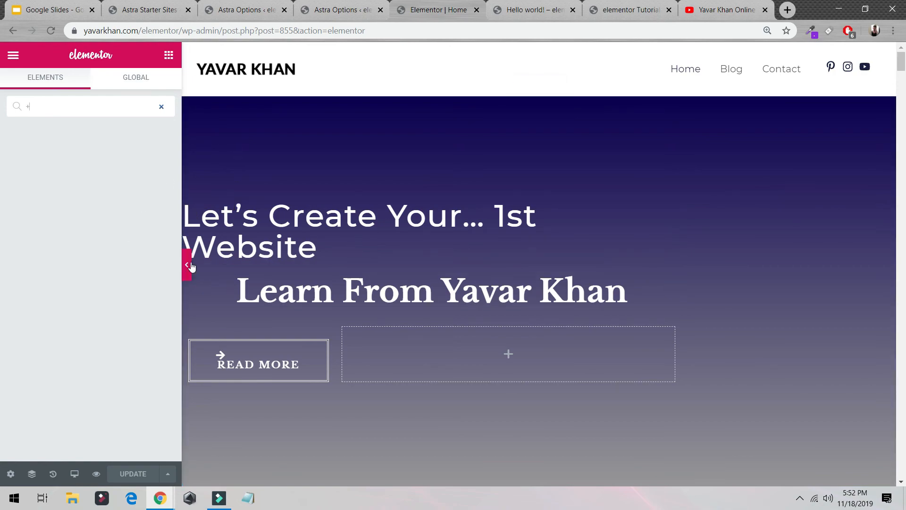
- Review the whole home page with the widget panel hidden, restore the panel and return to the hero
{"action": "left_click", "coordinate": [204, 274]}
{"action": "scroll", "coordinate": [315, 285], "scroll_direction": "down", "scroll_amount": 10}
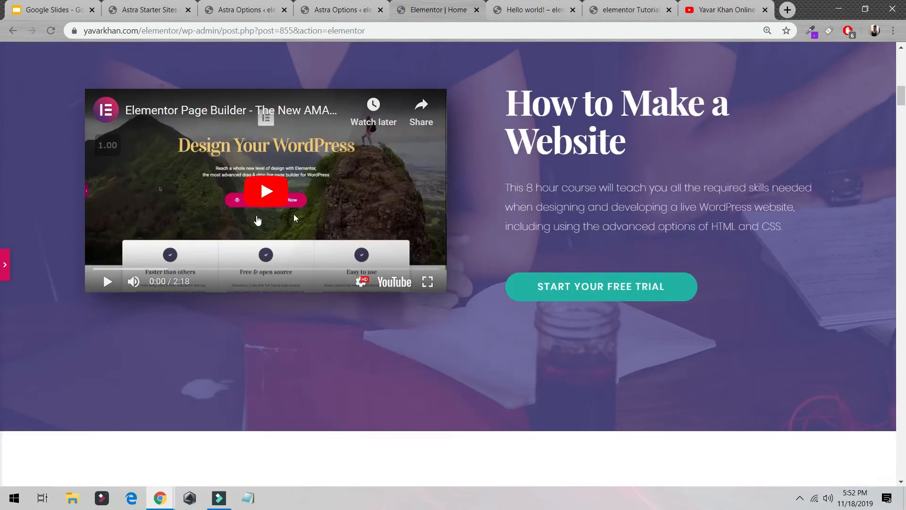
{"action": "scroll", "coordinate": [391, 195], "scroll_direction": "down", "scroll_amount": 15}
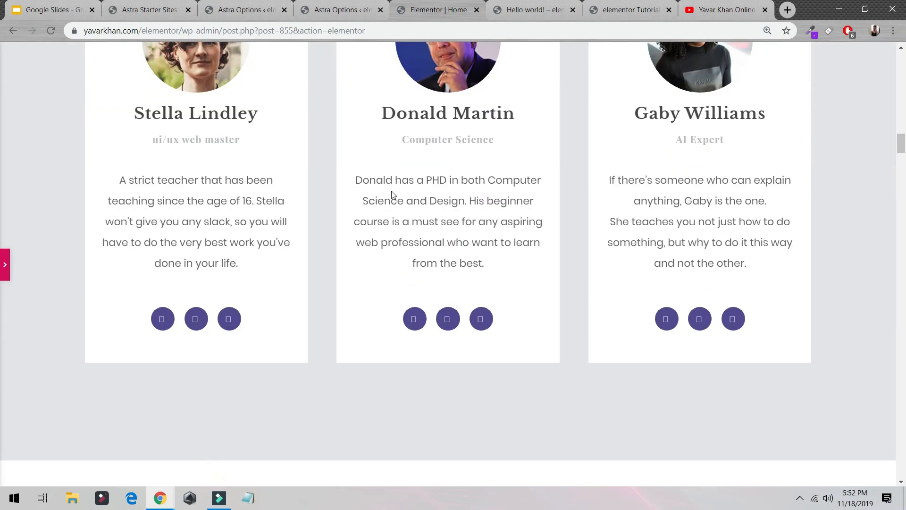
{"action": "scroll", "coordinate": [333, 199], "scroll_direction": "down", "scroll_amount": 20}
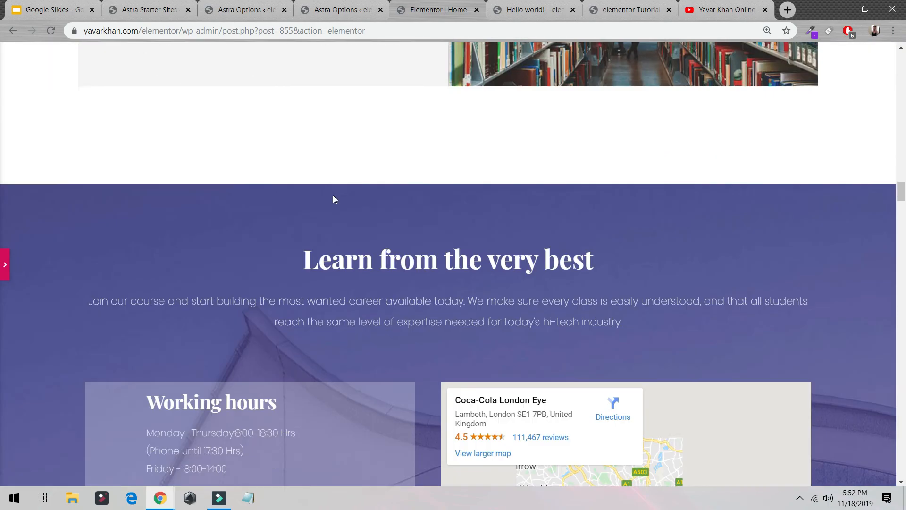
{"action": "scroll", "coordinate": [355, 202], "scroll_direction": "down", "scroll_amount": 7}
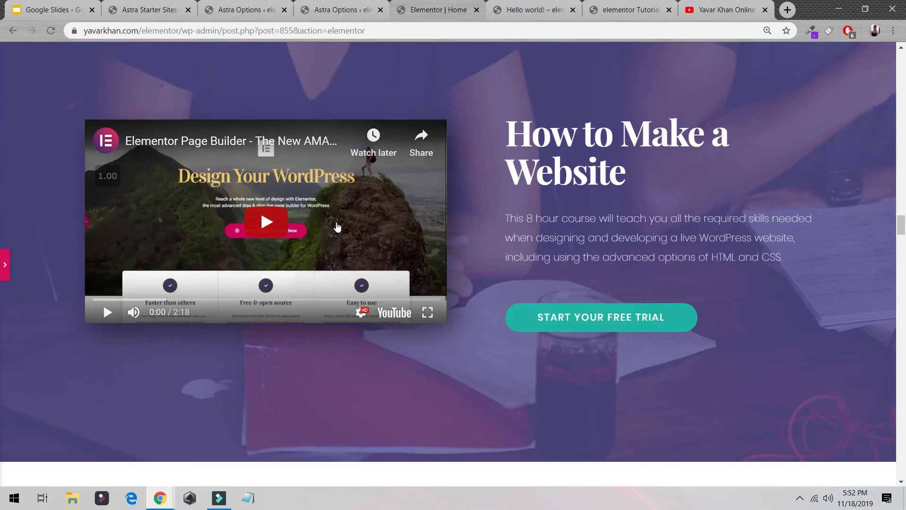
{"action": "scroll", "coordinate": [414, 252], "scroll_direction": "down", "scroll_amount": 8}
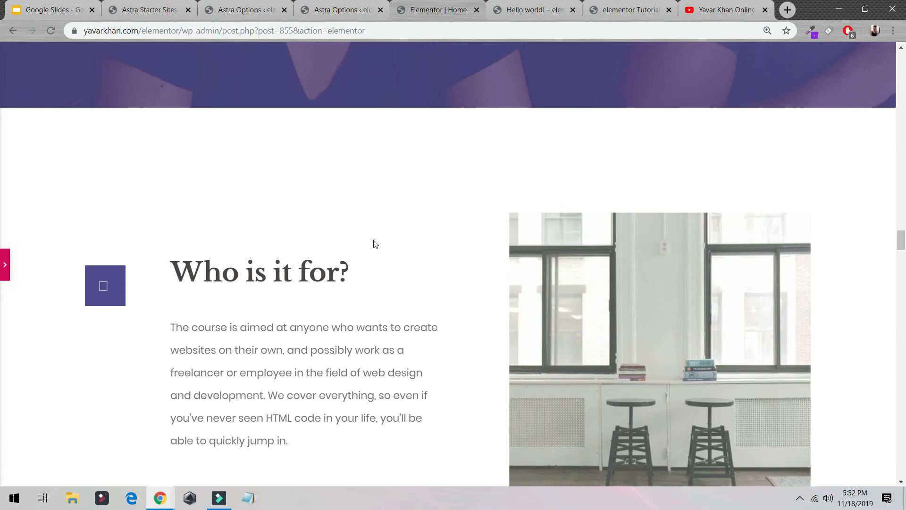
{"action": "left_click", "coordinate": [6, 265]}
{"action": "scroll", "coordinate": [524, 246], "scroll_direction": "up", "scroll_amount": 10}
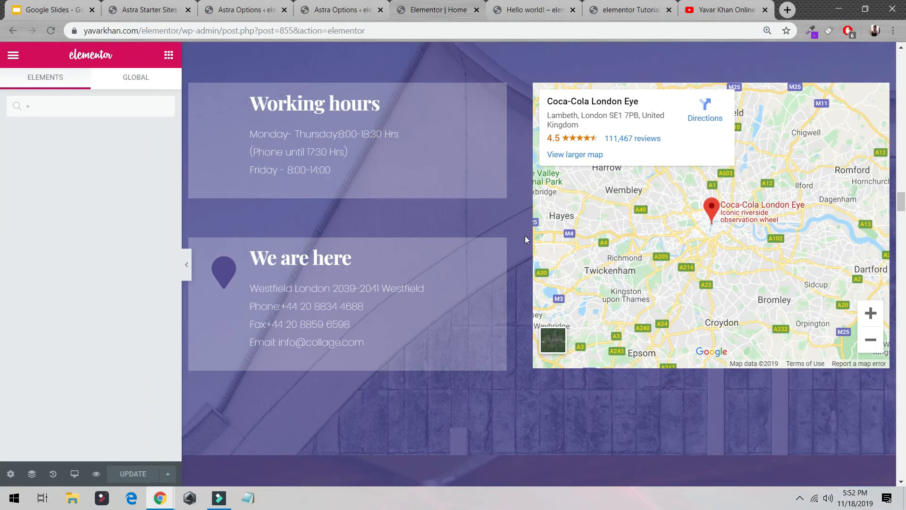
{"action": "scroll", "coordinate": [525, 236], "scroll_direction": "up", "scroll_amount": 20}
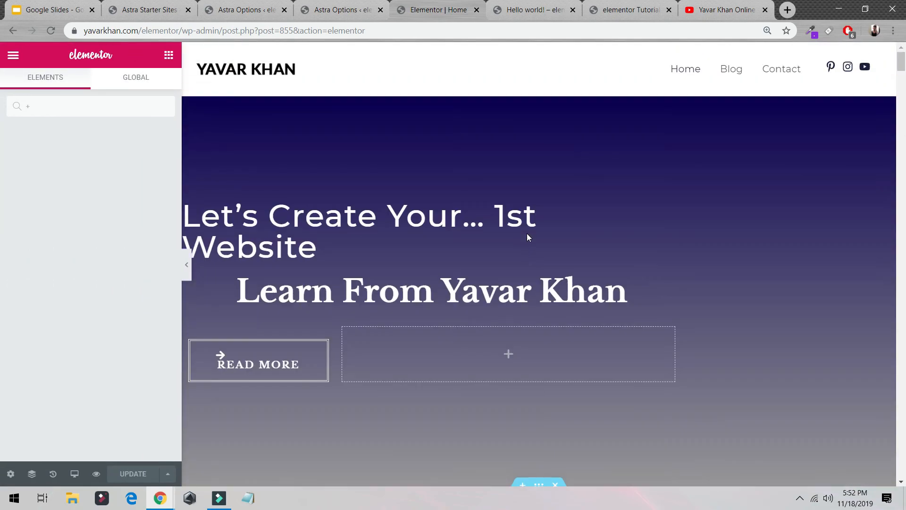
- Delete all the inserted Study template sections below the "Found Something Interesting?" call-to-action block
{"action": "scroll", "coordinate": [528, 237], "scroll_direction": "down", "scroll_amount": 20}
{"action": "left_click", "coordinate": [557, 144]}
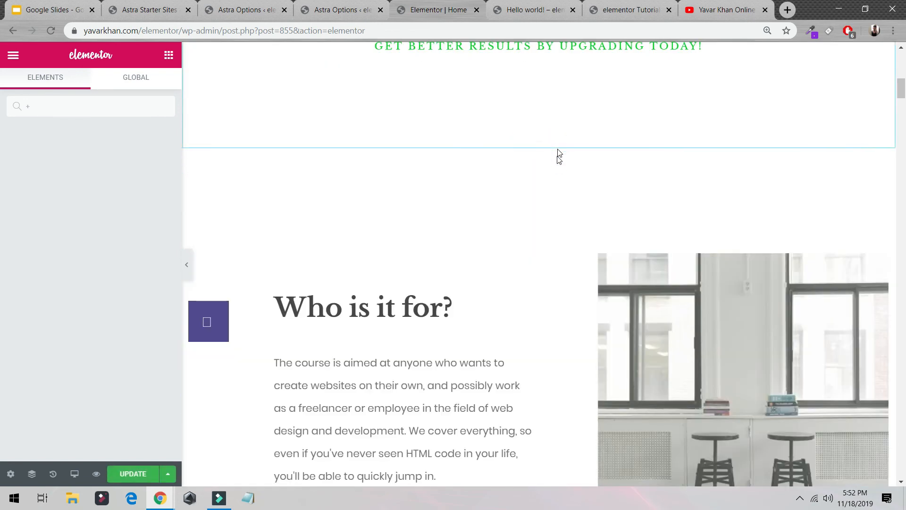
{"action": "left_click", "coordinate": [555, 142]}
{"action": "left_click", "coordinate": [556, 142]}
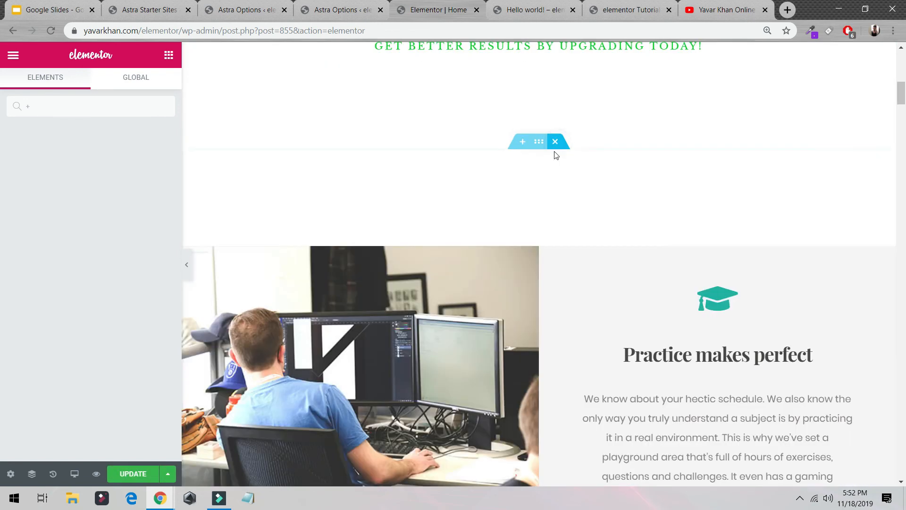
{"action": "left_click", "coordinate": [555, 142]}
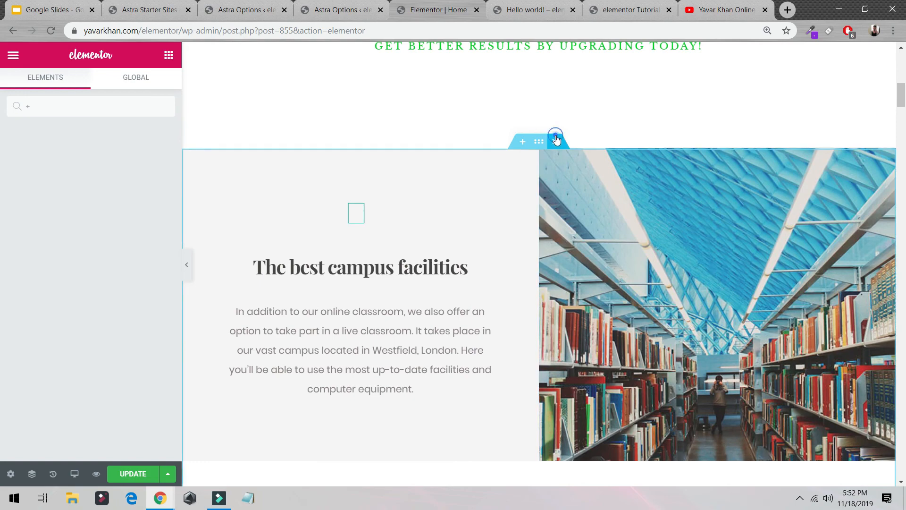
{"action": "left_click", "coordinate": [557, 141]}
{"action": "left_click", "coordinate": [556, 140]}
{"action": "left_click", "coordinate": [556, 141]}
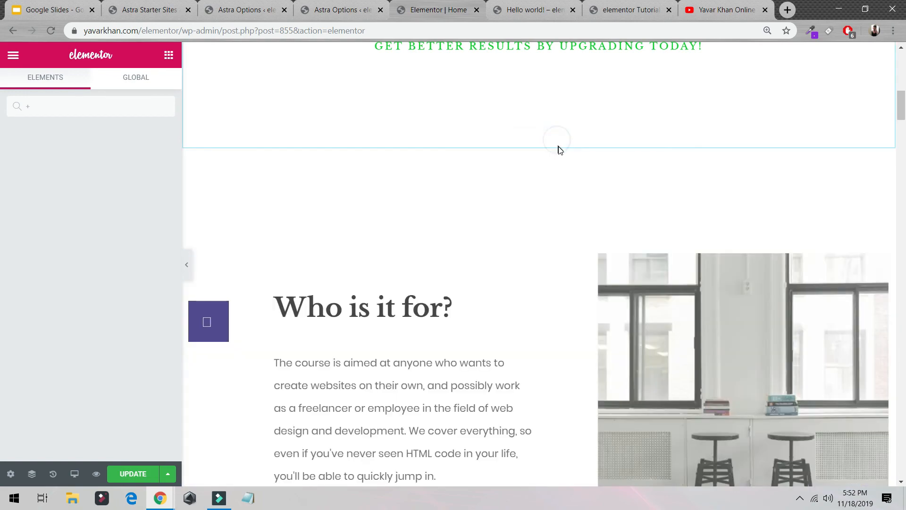
{"action": "left_click", "coordinate": [556, 141]}
{"action": "left_click", "coordinate": [556, 141]}
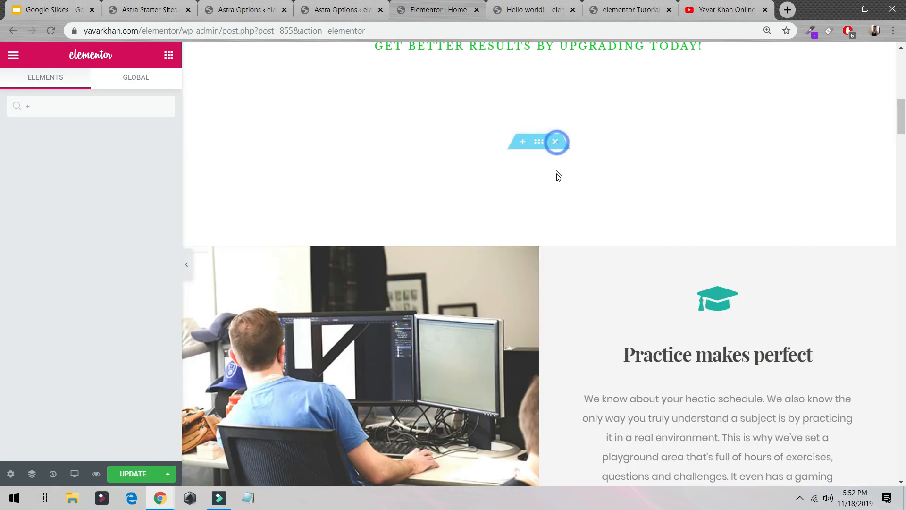
{"action": "left_click", "coordinate": [556, 141]}
{"action": "left_click", "coordinate": [555, 141]}
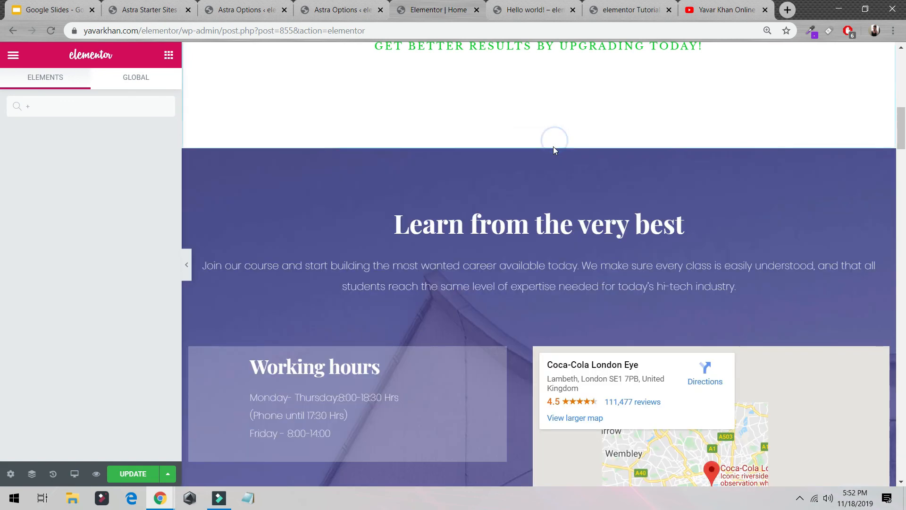
{"action": "left_click", "coordinate": [556, 146]}
{"action": "left_click", "coordinate": [561, 146]}
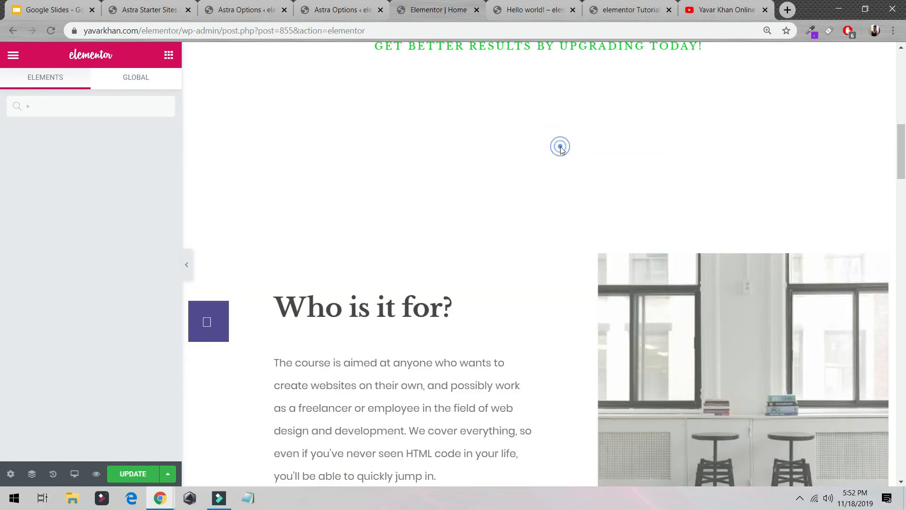
{"action": "left_click", "coordinate": [556, 141]}
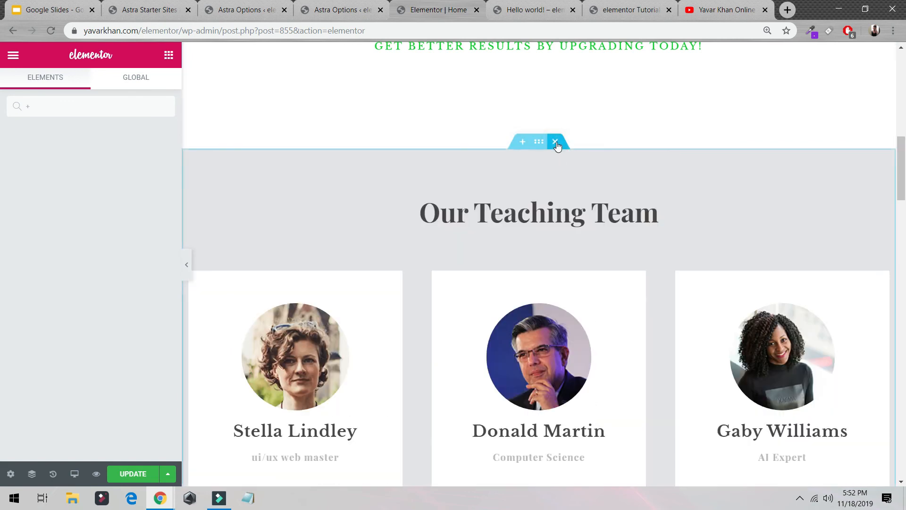
{"action": "left_click", "coordinate": [556, 142]}
{"action": "left_click", "coordinate": [556, 142]}
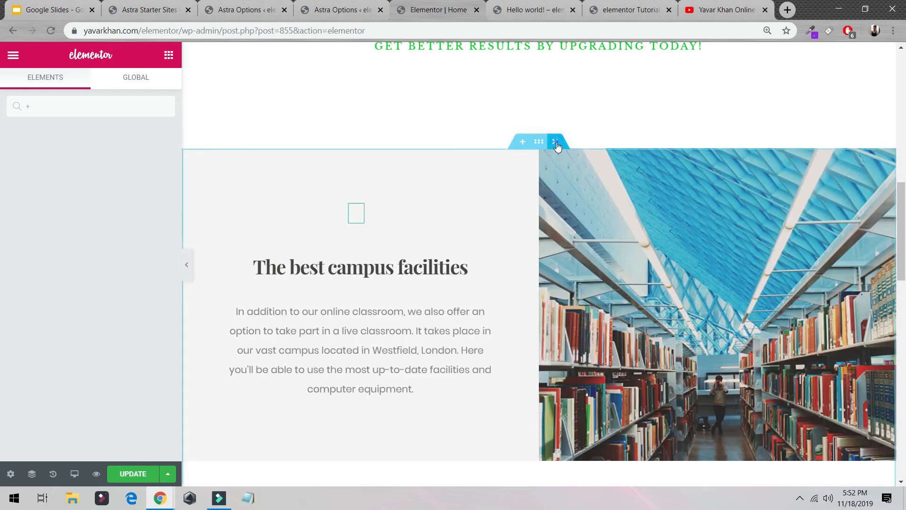
{"action": "left_click", "coordinate": [556, 142]}
{"action": "left_click", "coordinate": [557, 142]}
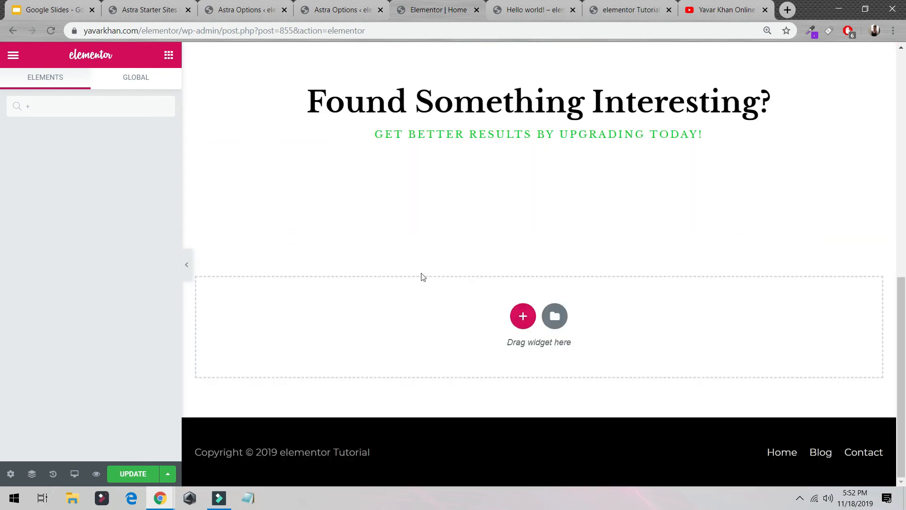
- Update the home page with the remaining hero and call-to-action blocks and open its live view
{"action": "left_click", "coordinate": [134, 475]}
{"action": "scroll", "coordinate": [263, 207], "scroll_direction": "up", "scroll_amount": 10}
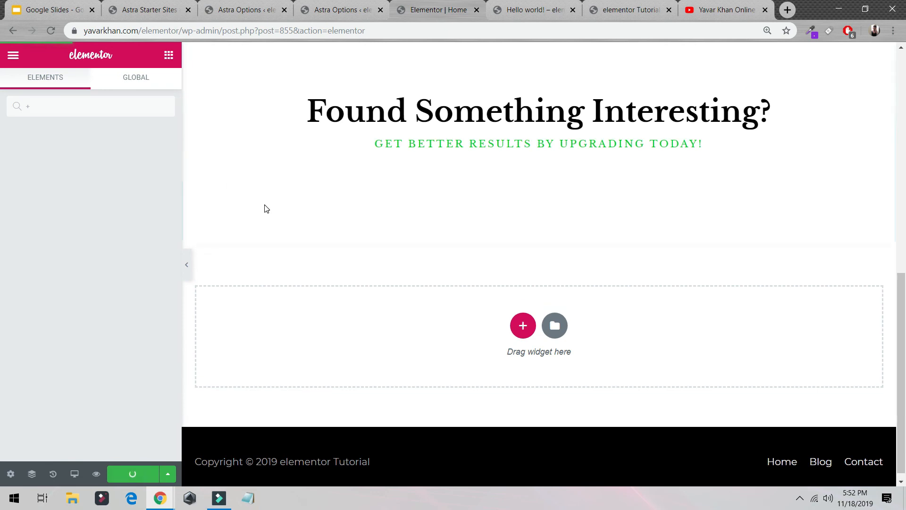
{"action": "left_click", "coordinate": [14, 56]}
{"action": "left_click", "coordinate": [73, 365]}
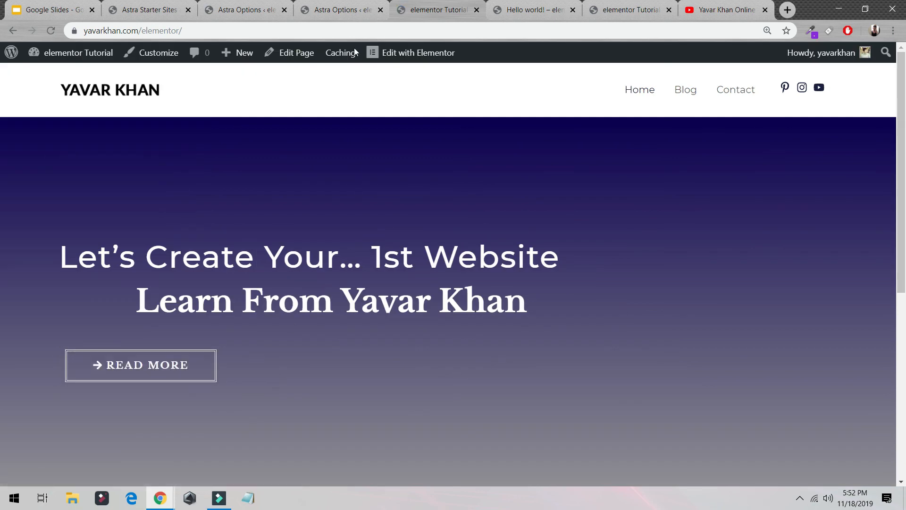
- Review the live home page, test the hero's READ MORE link, and return to the page
{"action": "scroll", "coordinate": [301, 140], "scroll_direction": "down", "scroll_amount": 10}
{"action": "scroll", "coordinate": [302, 165], "scroll_direction": "up", "scroll_amount": 10}
{"action": "left_click", "coordinate": [170, 374]}
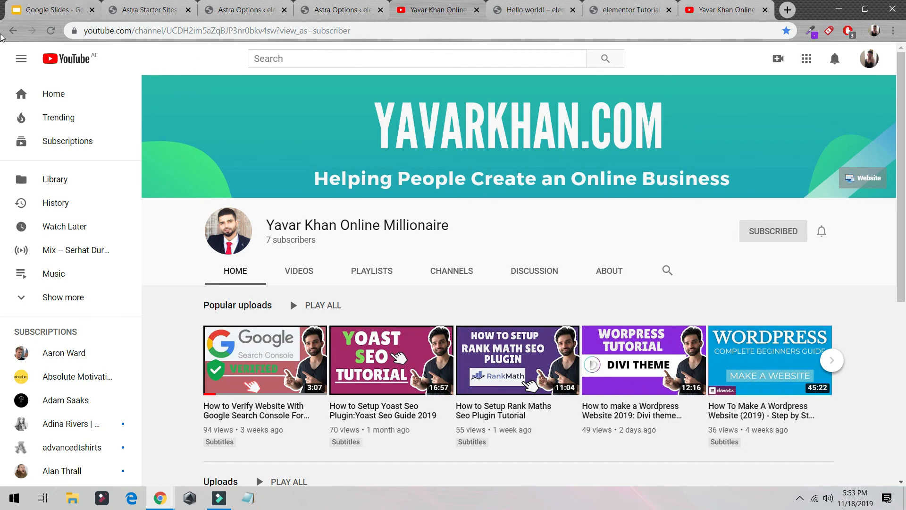
{"action": "left_click", "coordinate": [12, 32]}
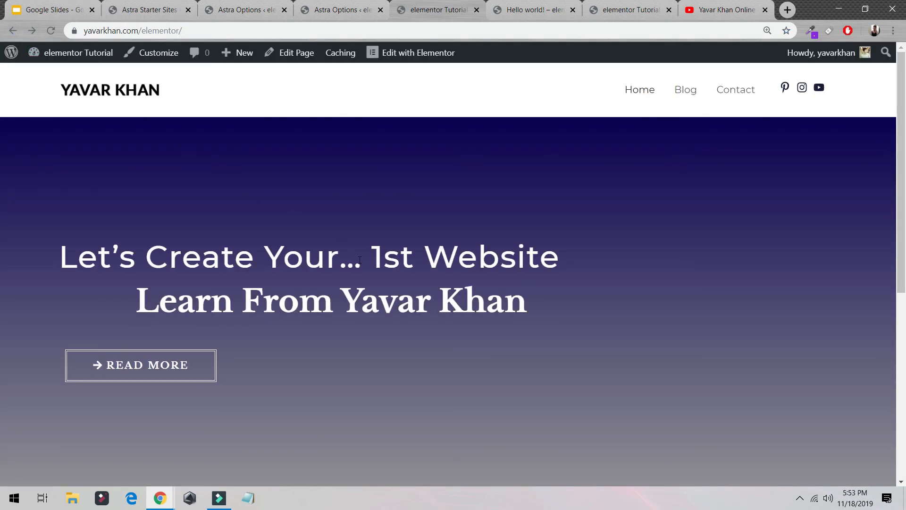
- Look over the uploaded videos on the already open YouTube channel and return to the live home page
{"action": "left_click", "coordinate": [694, 5]}
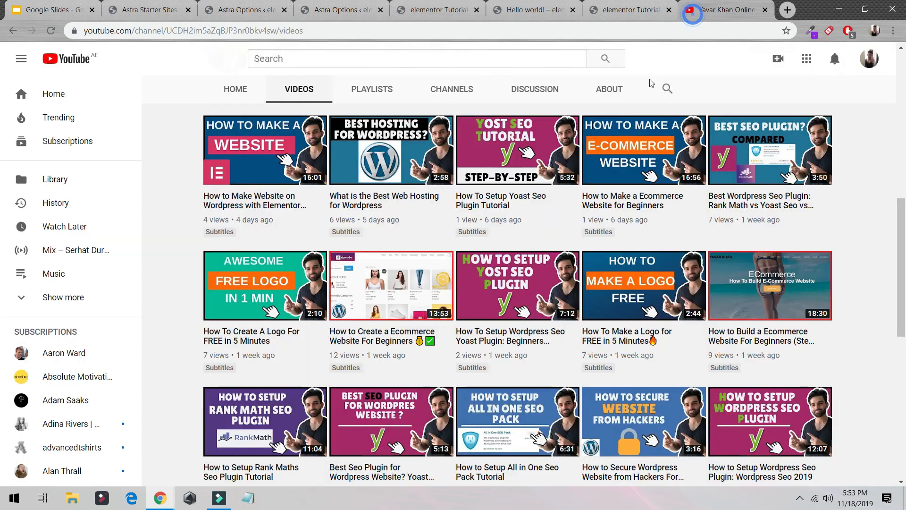
{"action": "scroll", "coordinate": [458, 215], "scroll_direction": "up", "scroll_amount": 4}
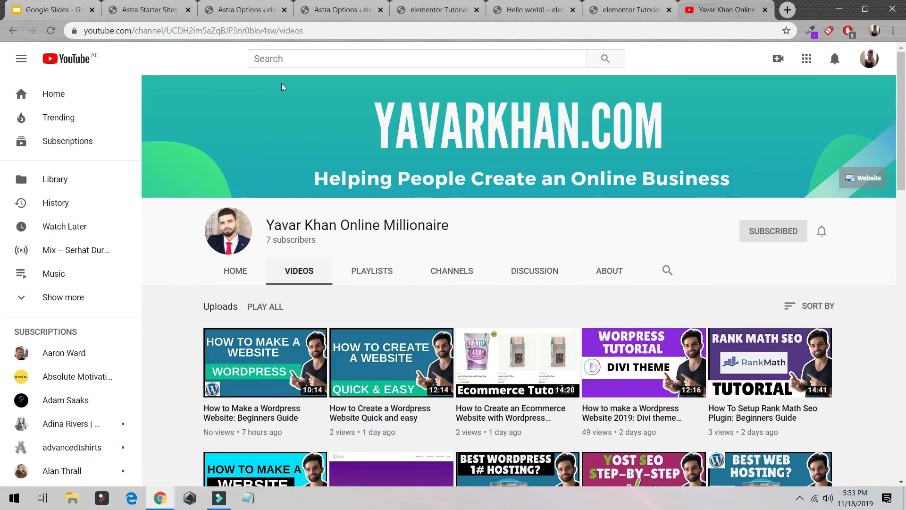
{"action": "left_click", "coordinate": [332, 6]}
{"action": "left_click", "coordinate": [429, 10]}
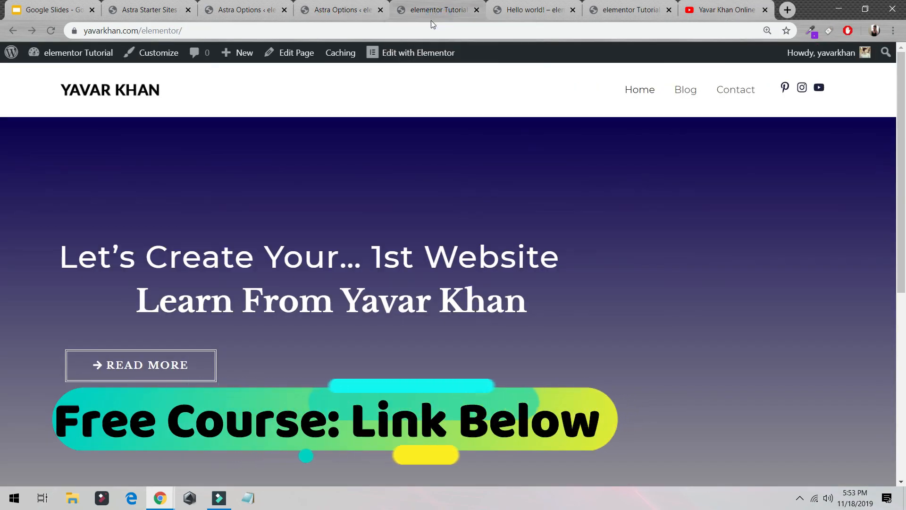